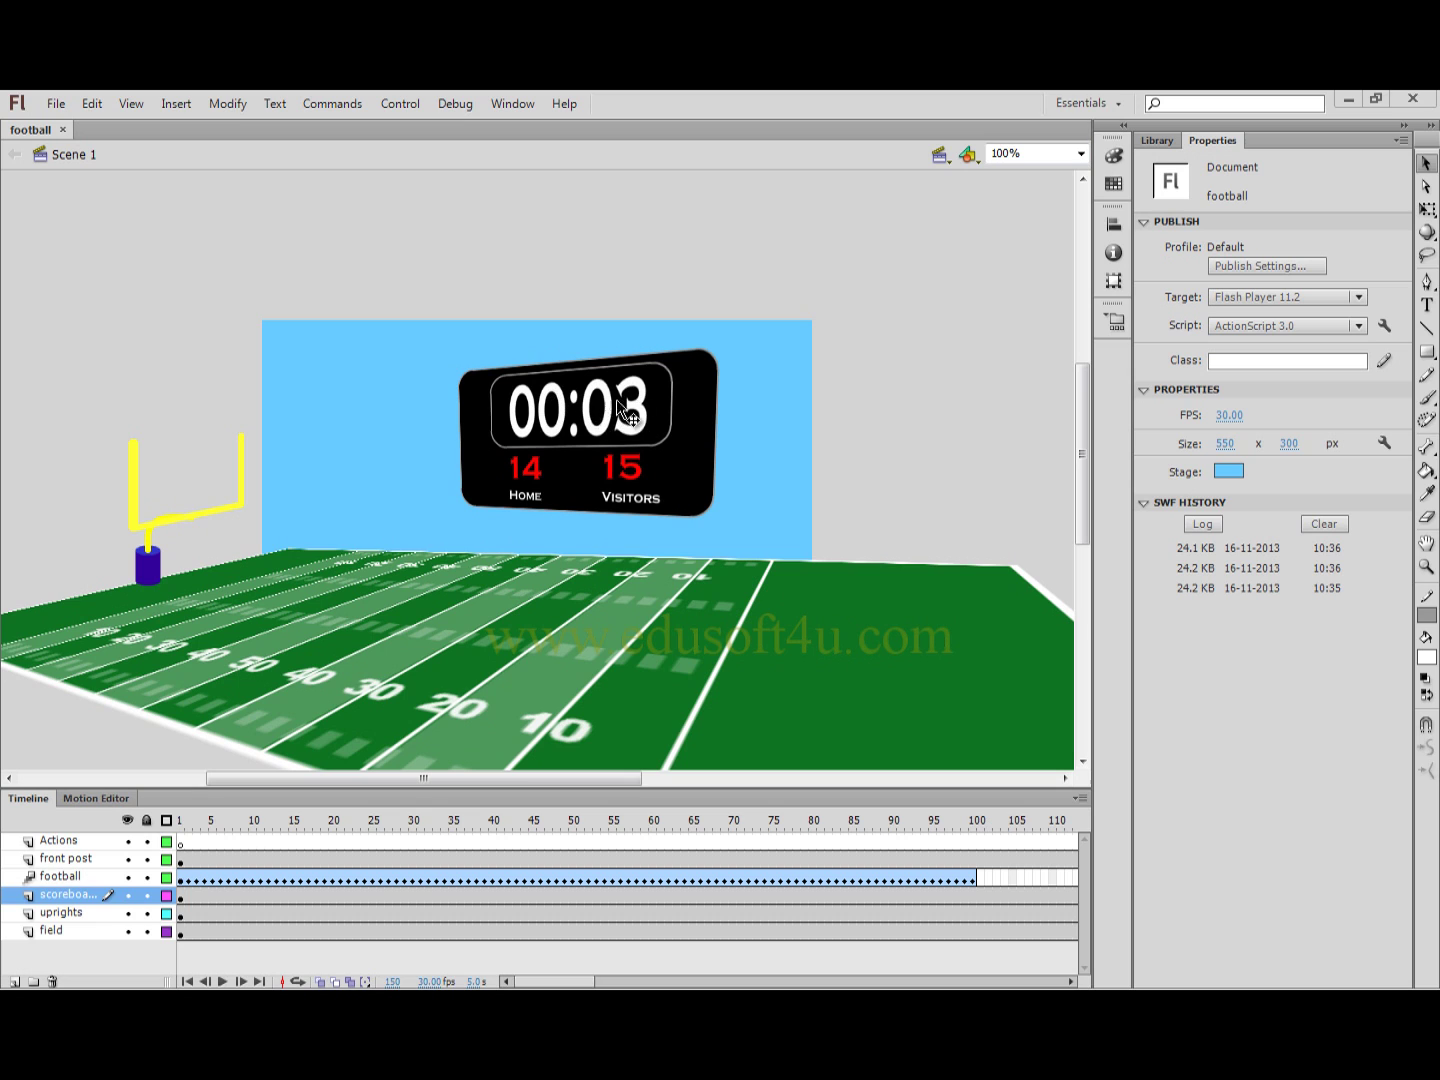
- Test-play the movie inside Flash Professional, then close the preview
left_click(414, 107)
mouse_move(438, 252)
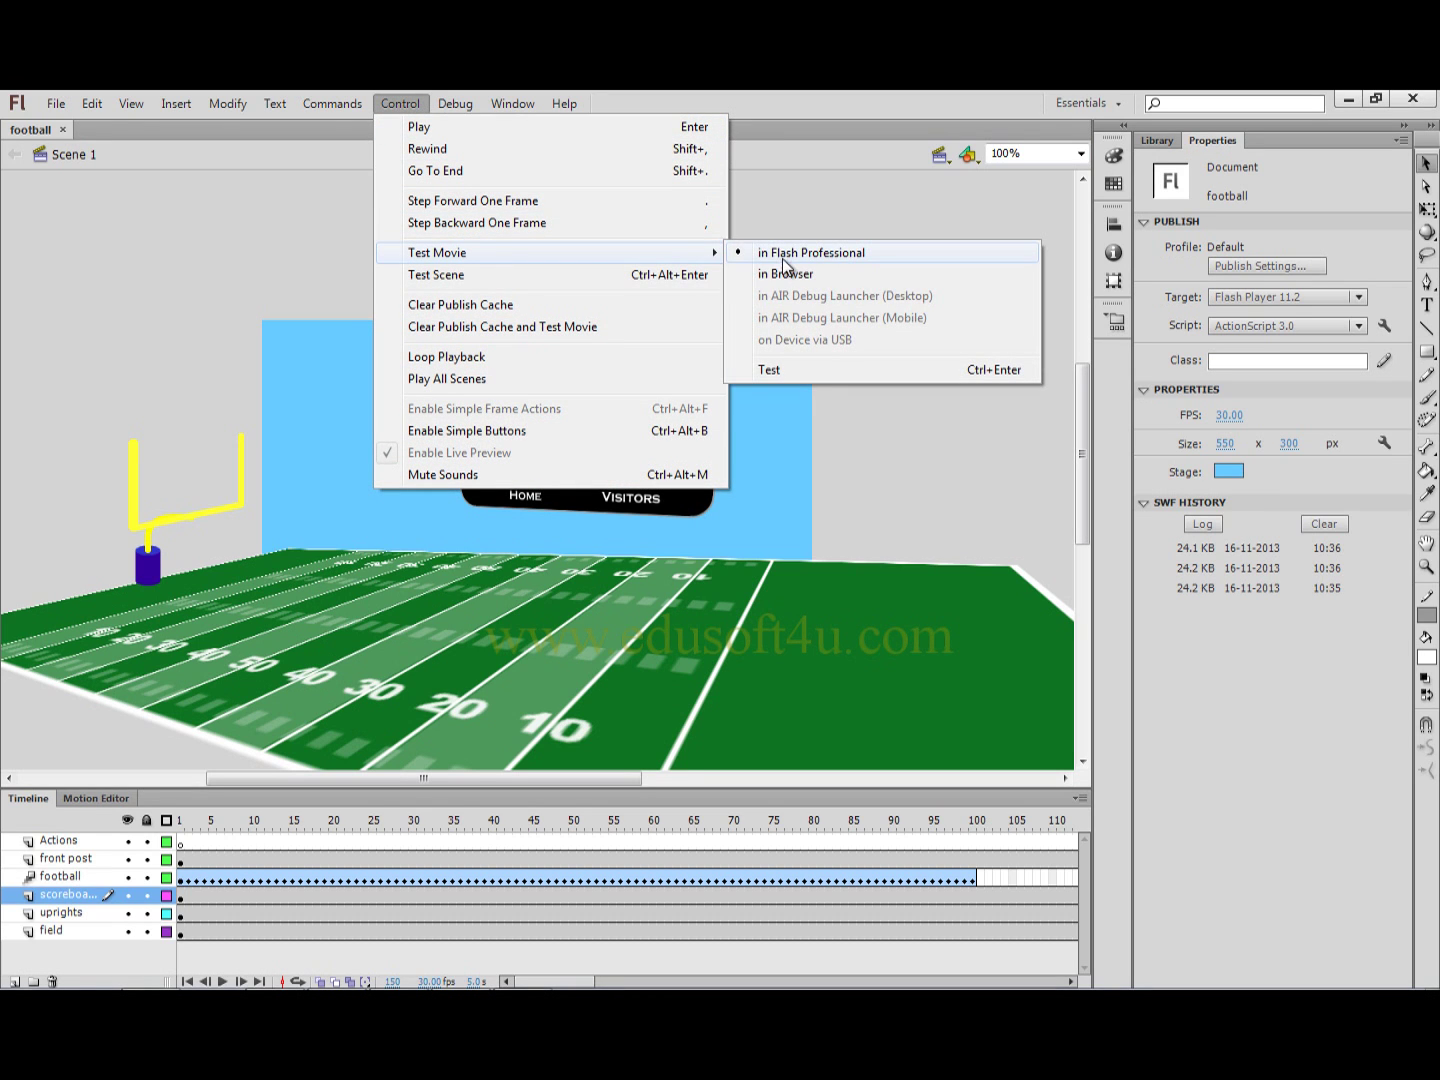
left_click(785, 254)
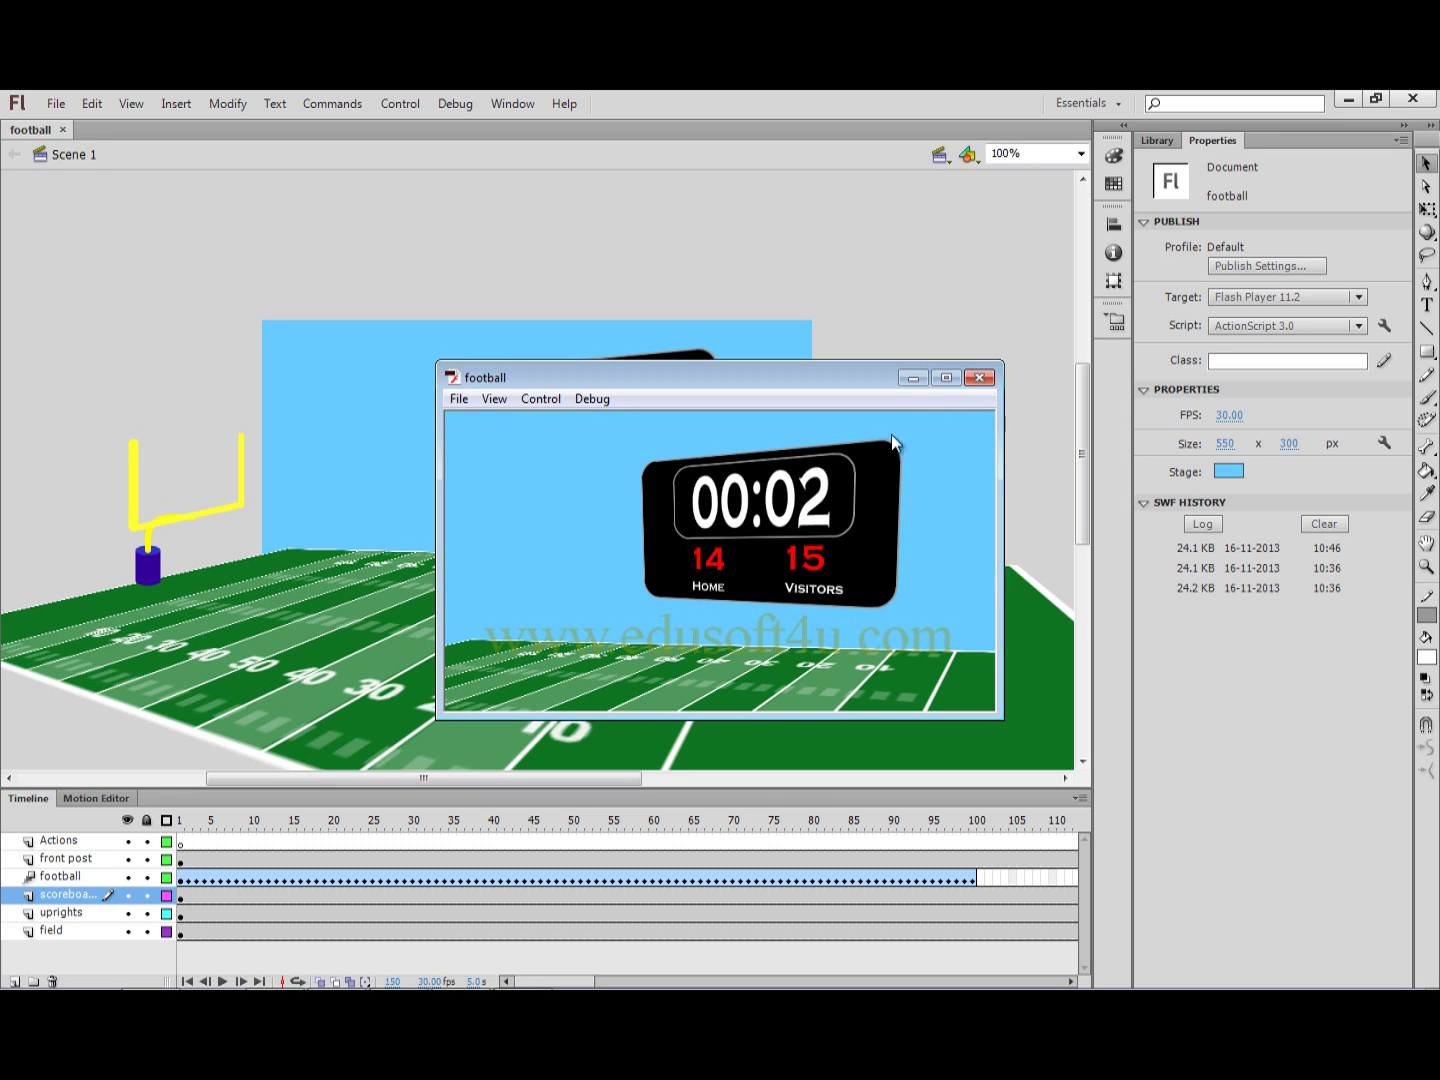
left_click(979, 380)
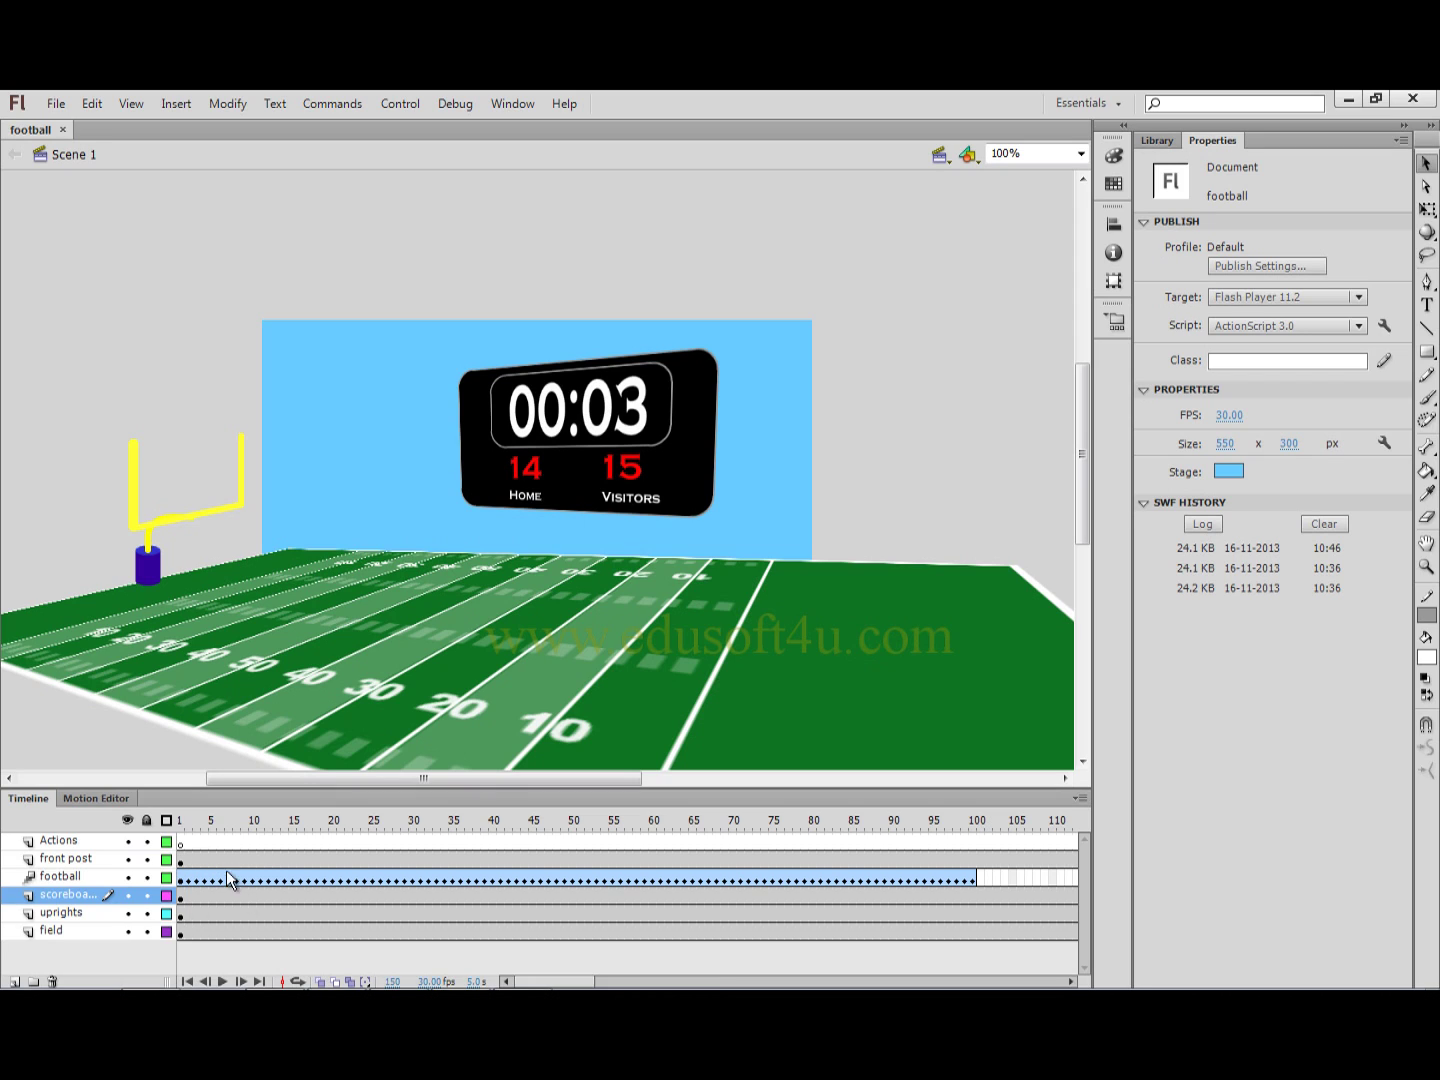
- Inside the scoreboard symbol, add the 'Stop at this Frame' code snippet at frame 39
double_click(690, 428)
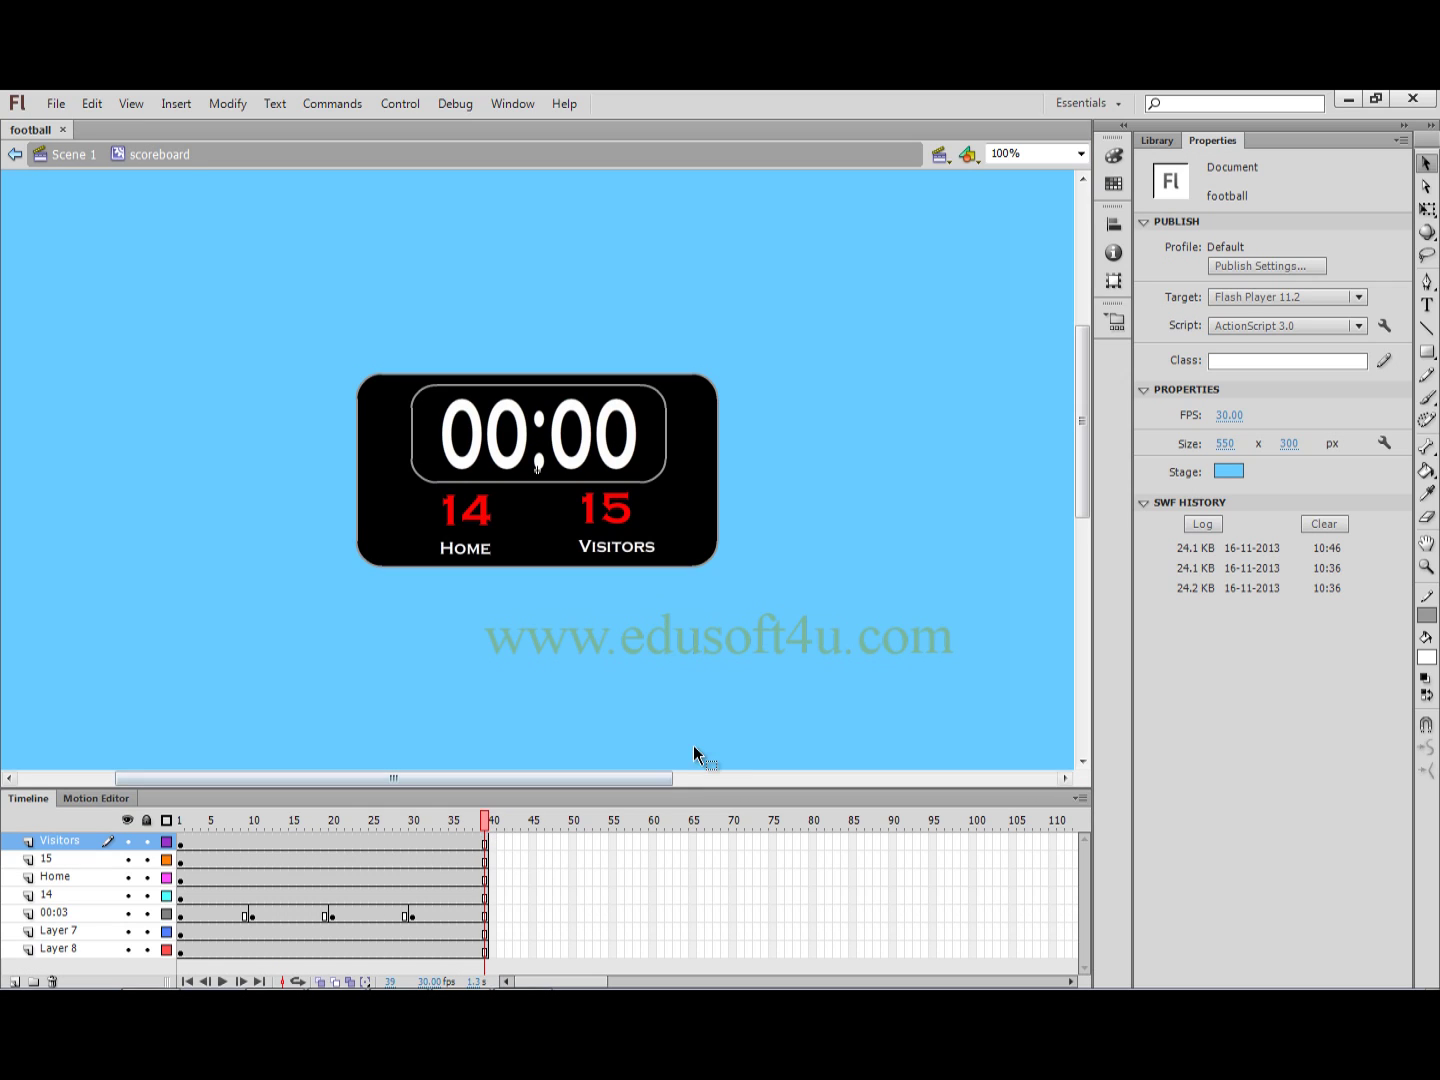
left_click(512, 114)
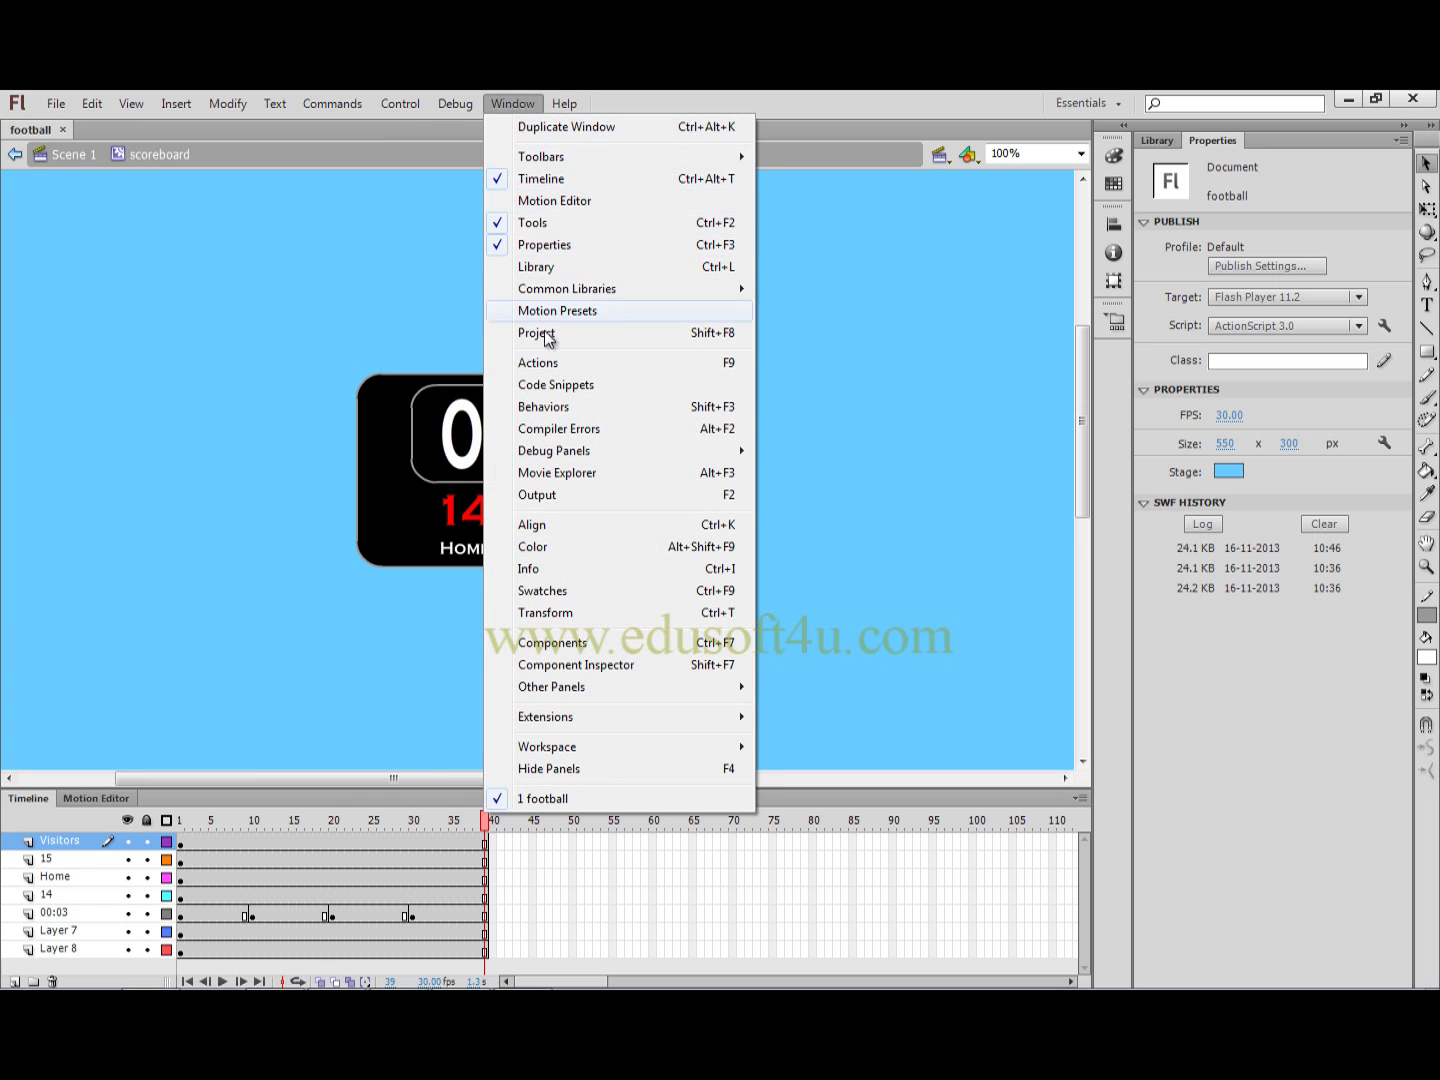
left_click(580, 392)
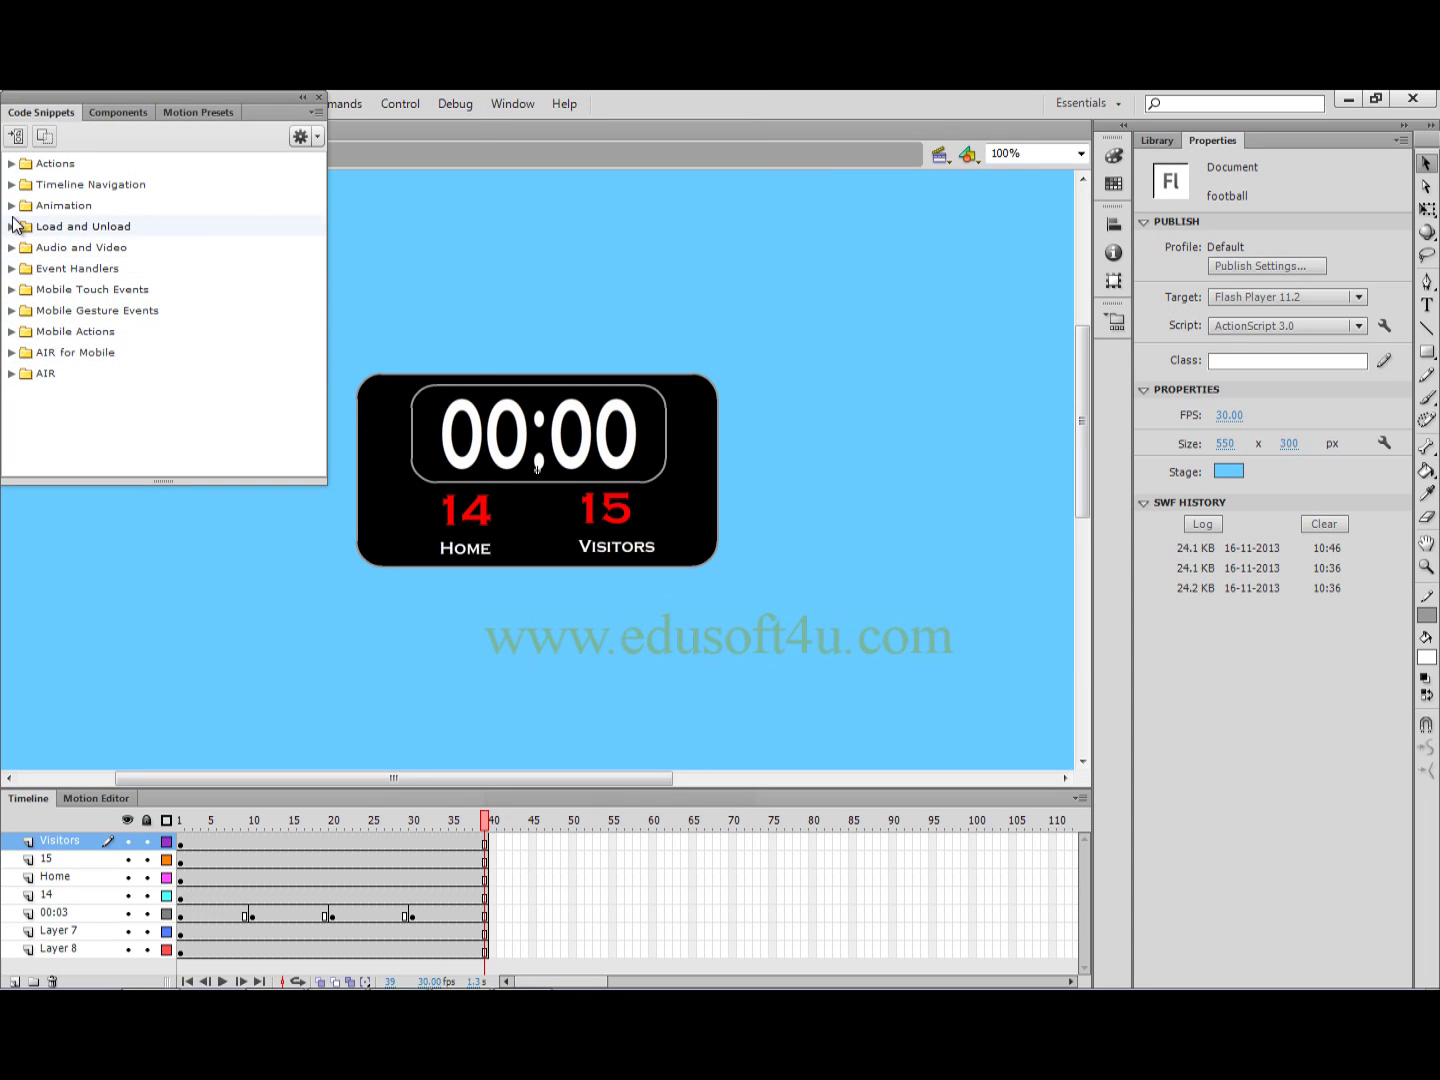
left_click(12, 184)
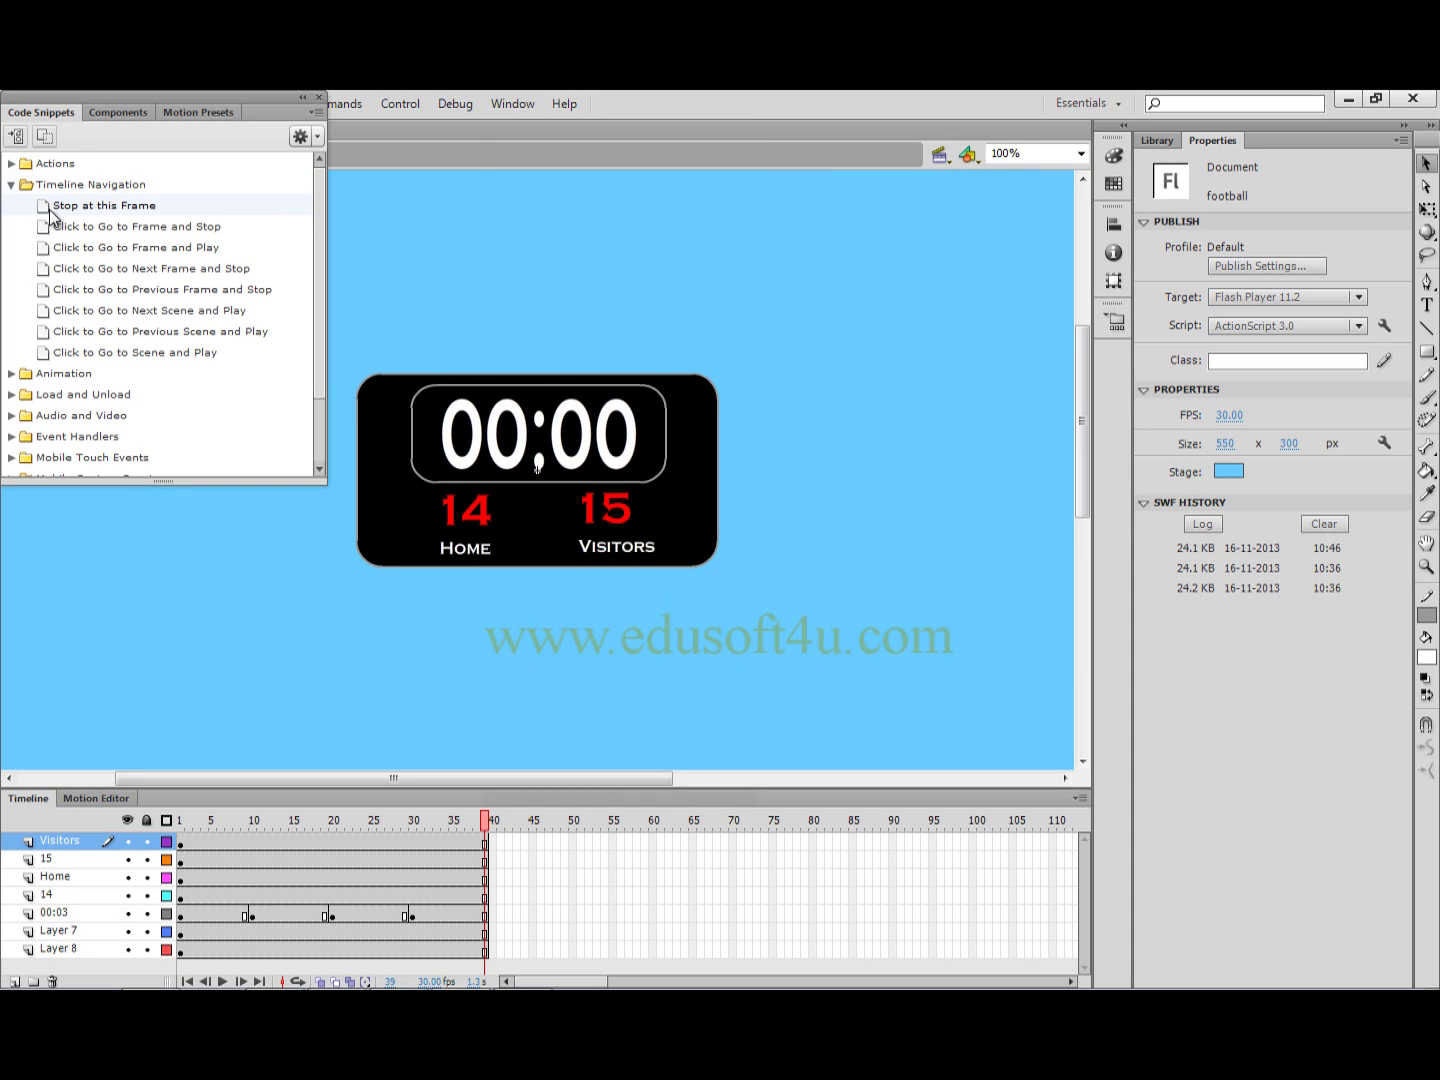
left_click(56, 212)
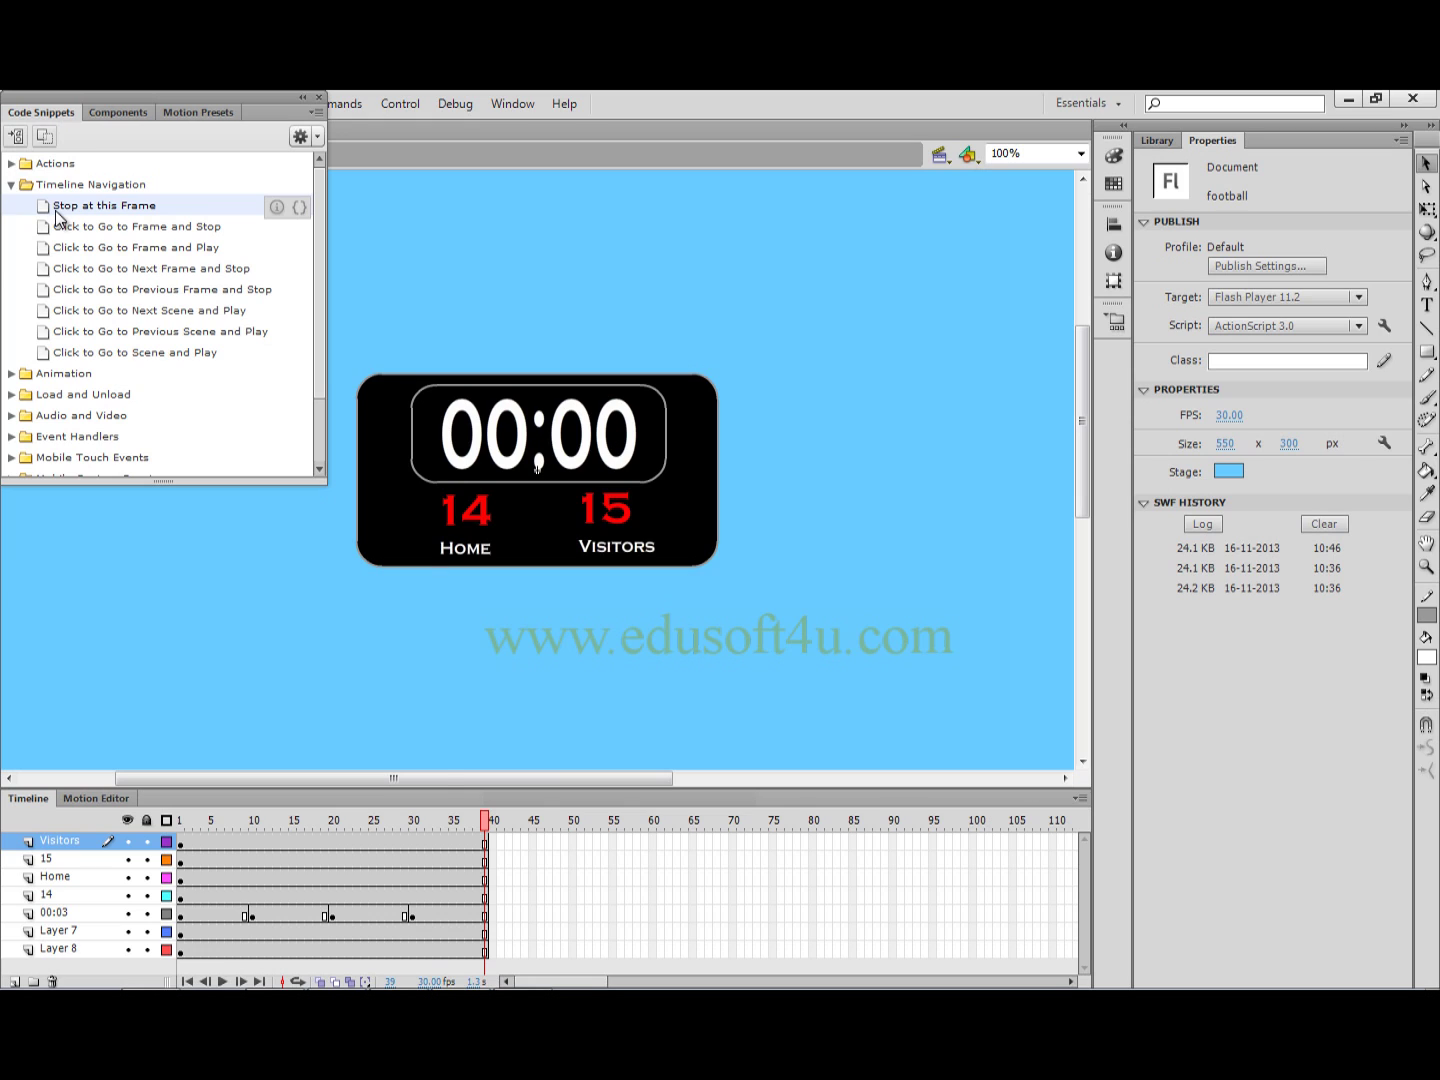
double_click(56, 210)
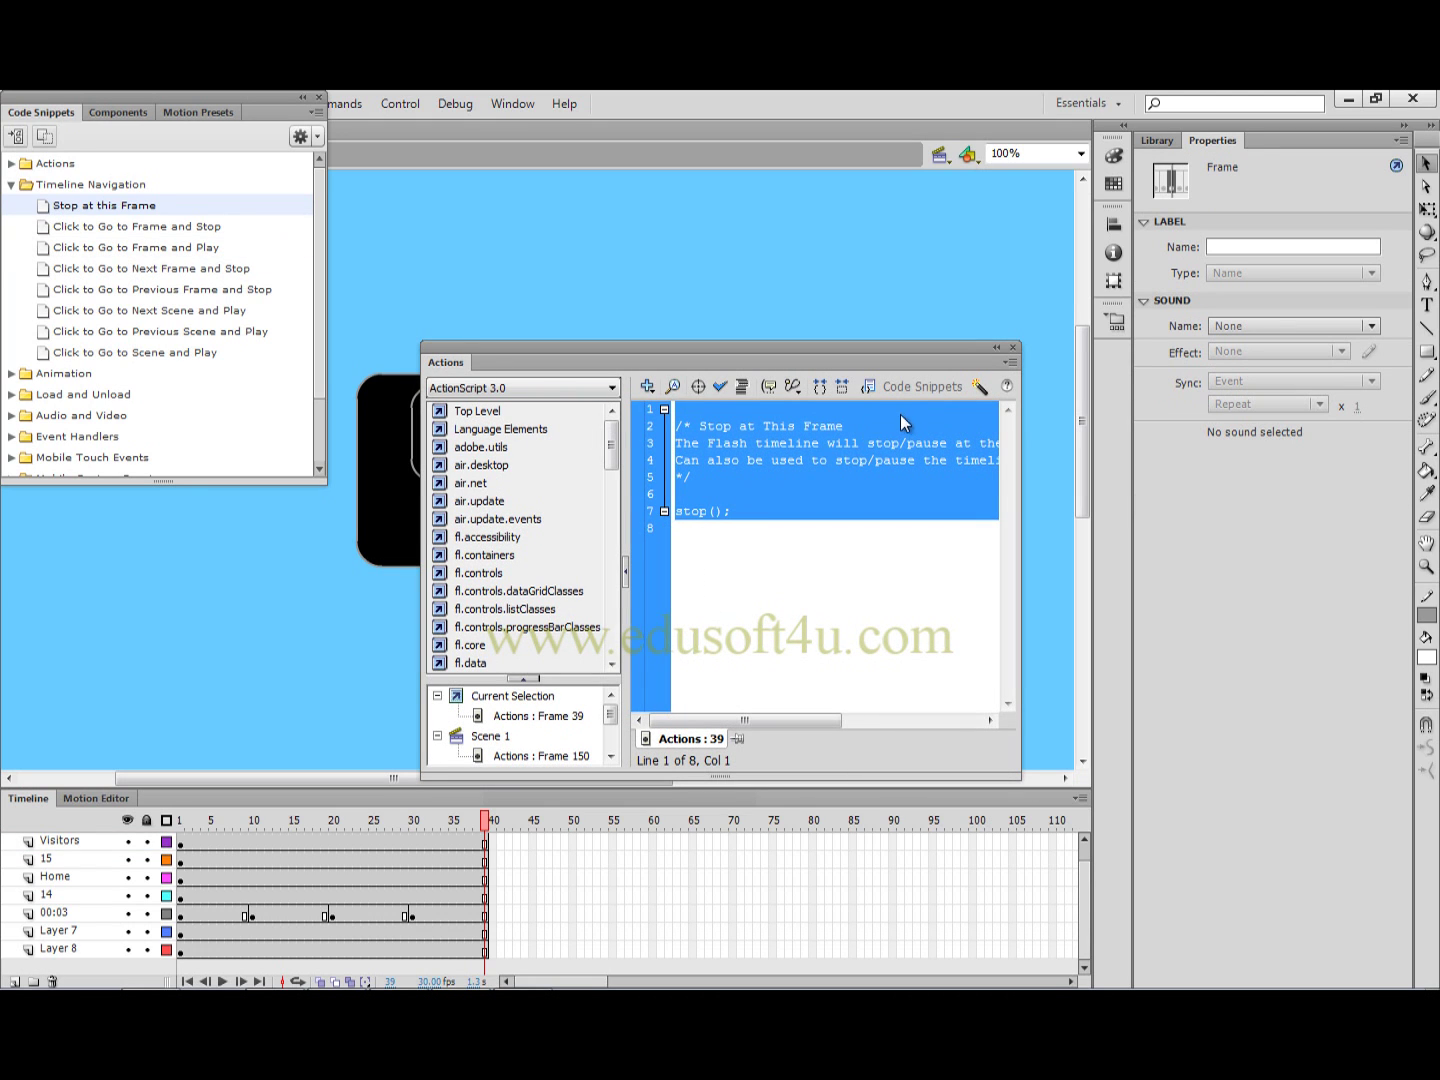
left_click(1013, 350)
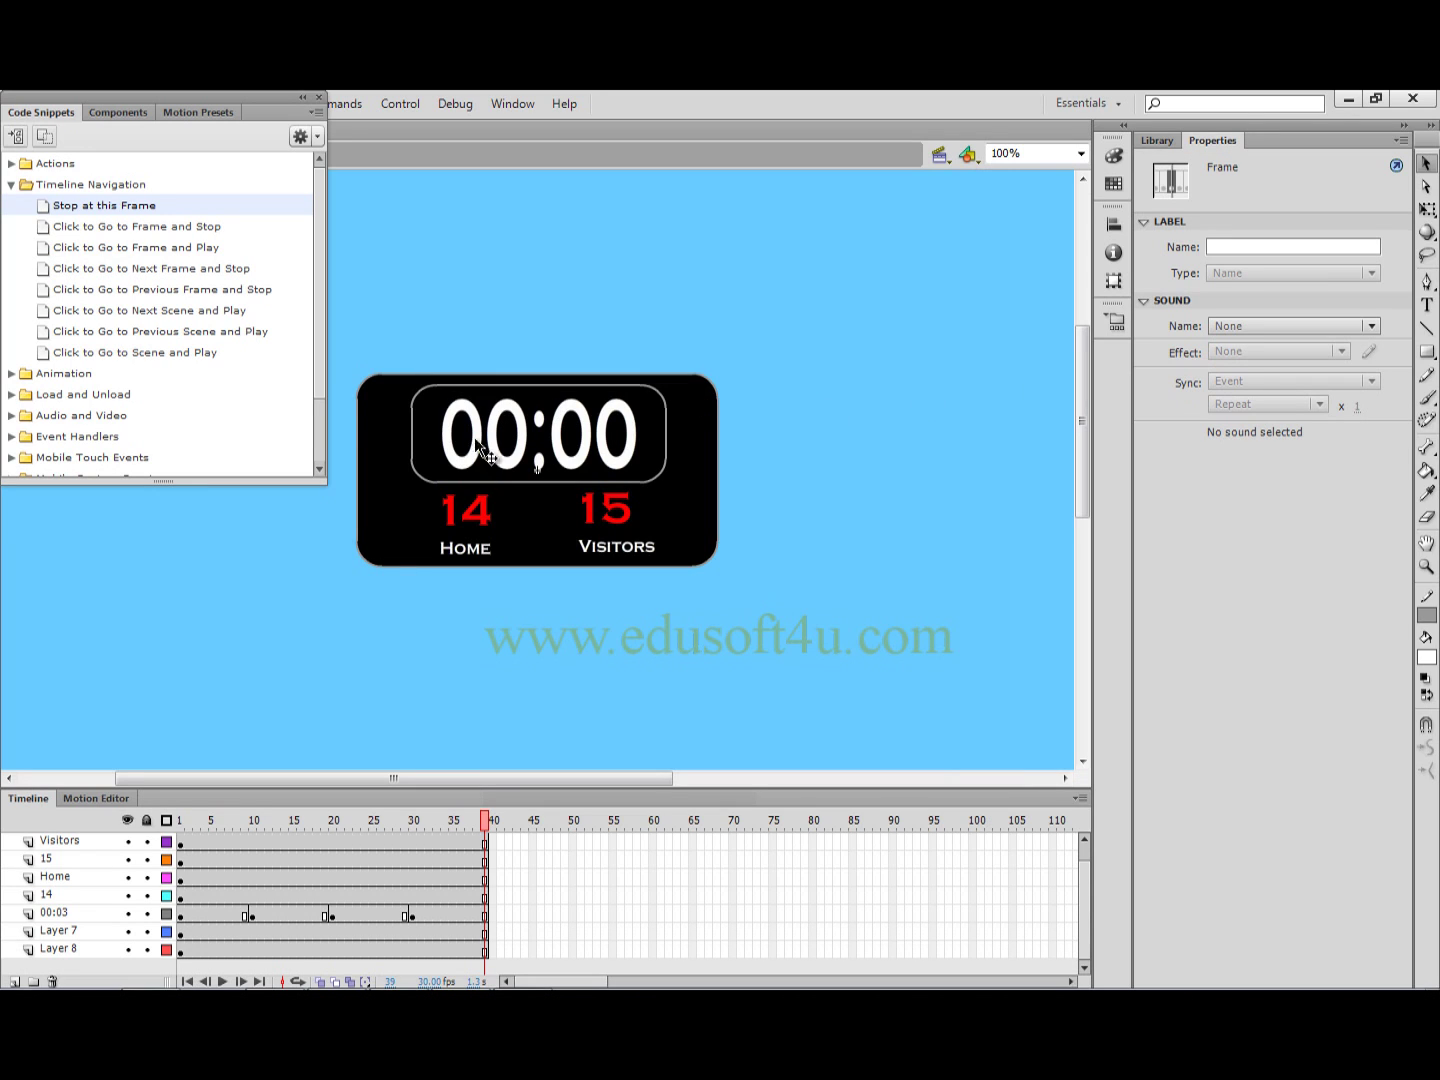
left_click(1084, 840)
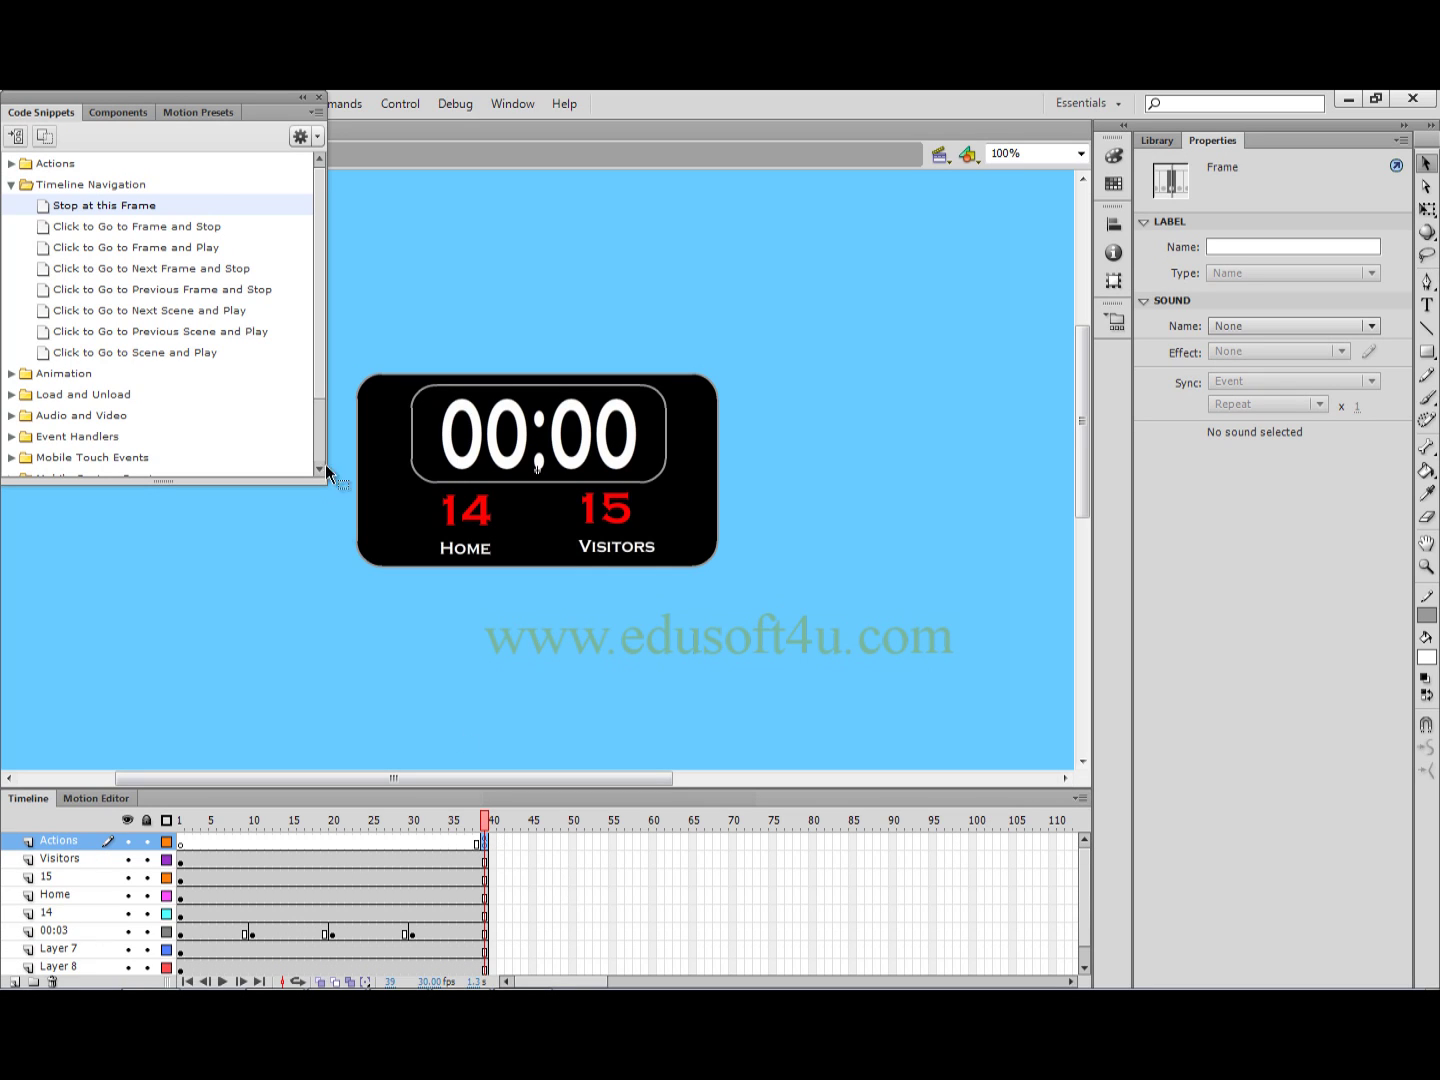
left_click(319, 97)
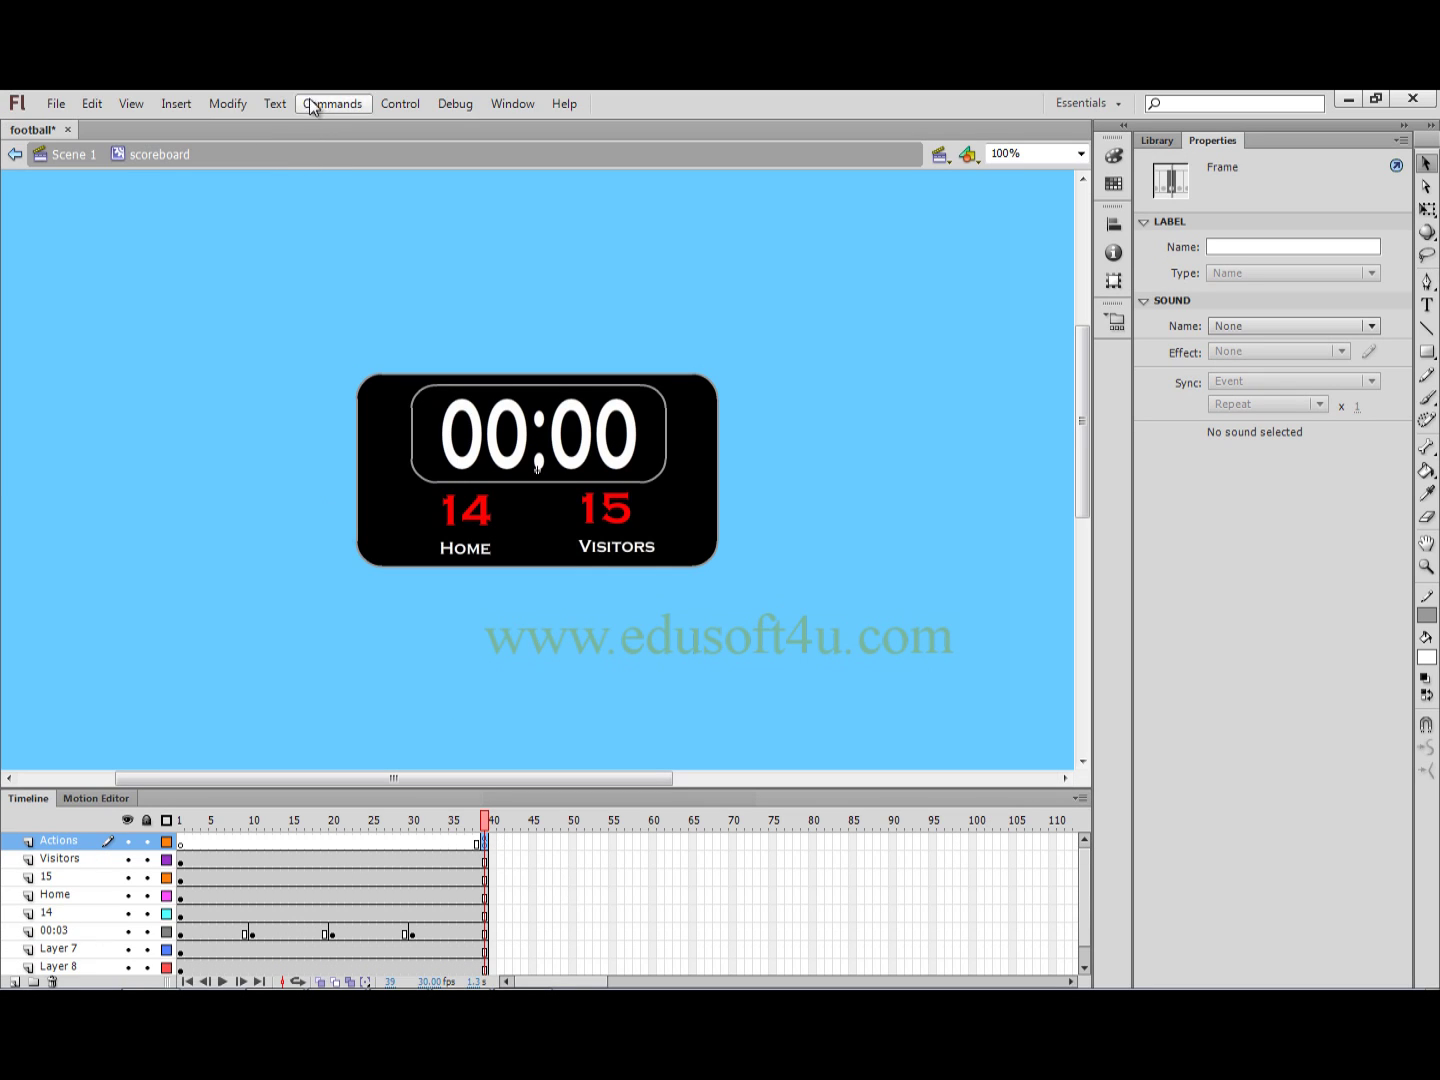
- Return to Scene 1, test-play the movie in Flash Professional, and close the preview
left_click(74, 155)
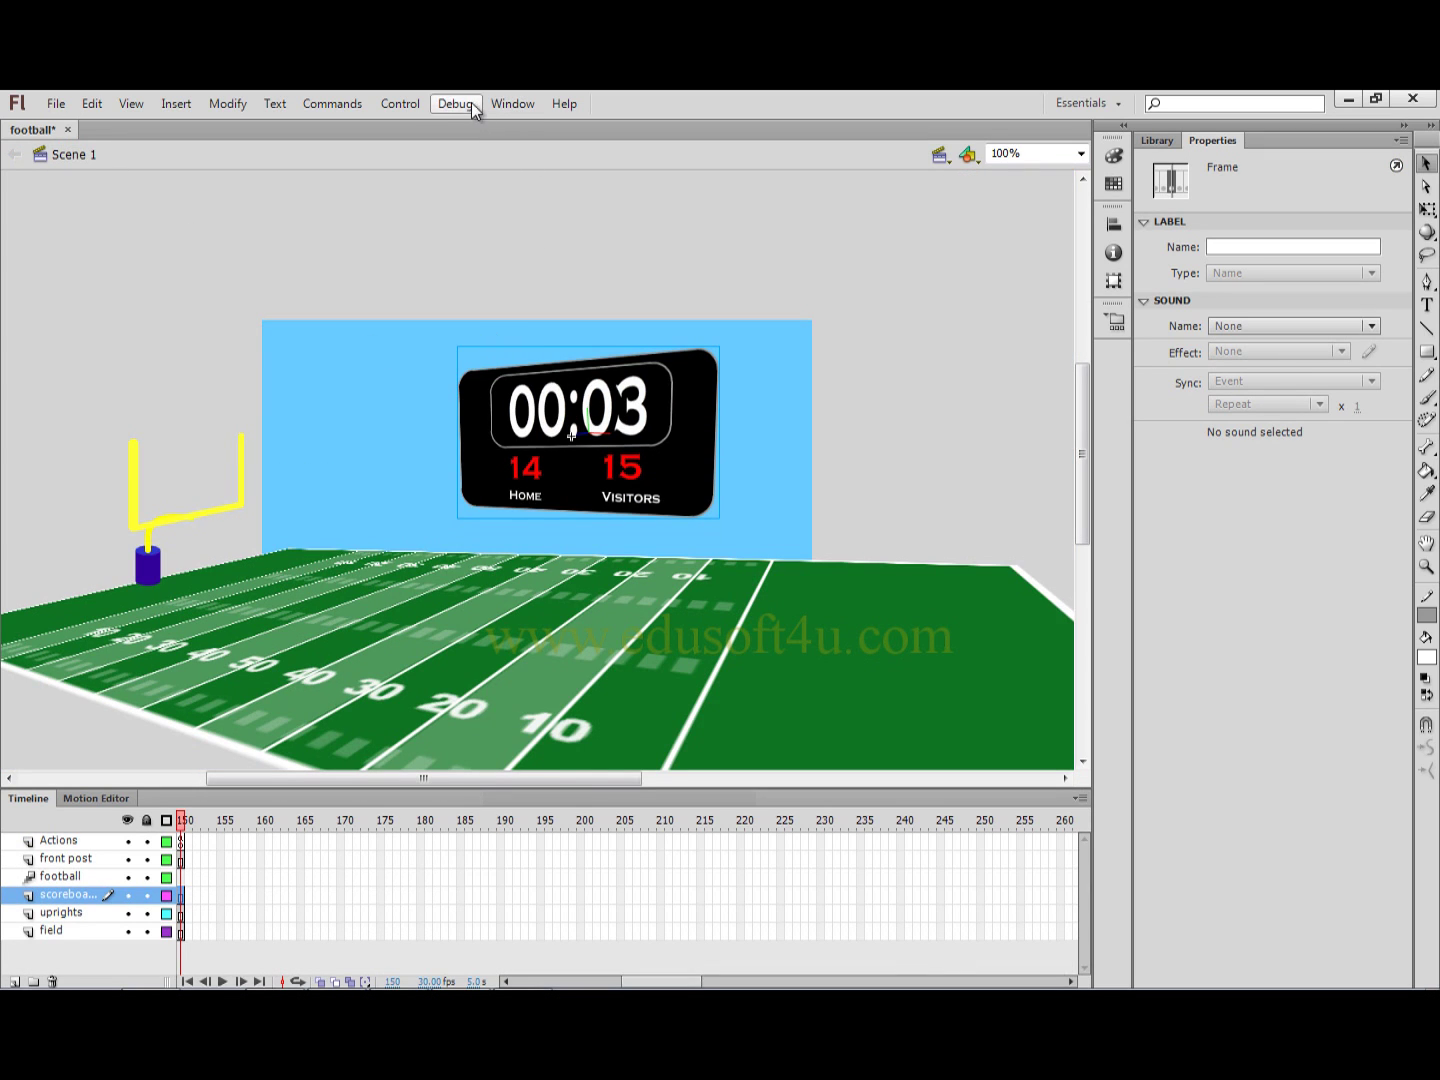
left_click(410, 104)
mouse_move(438, 252)
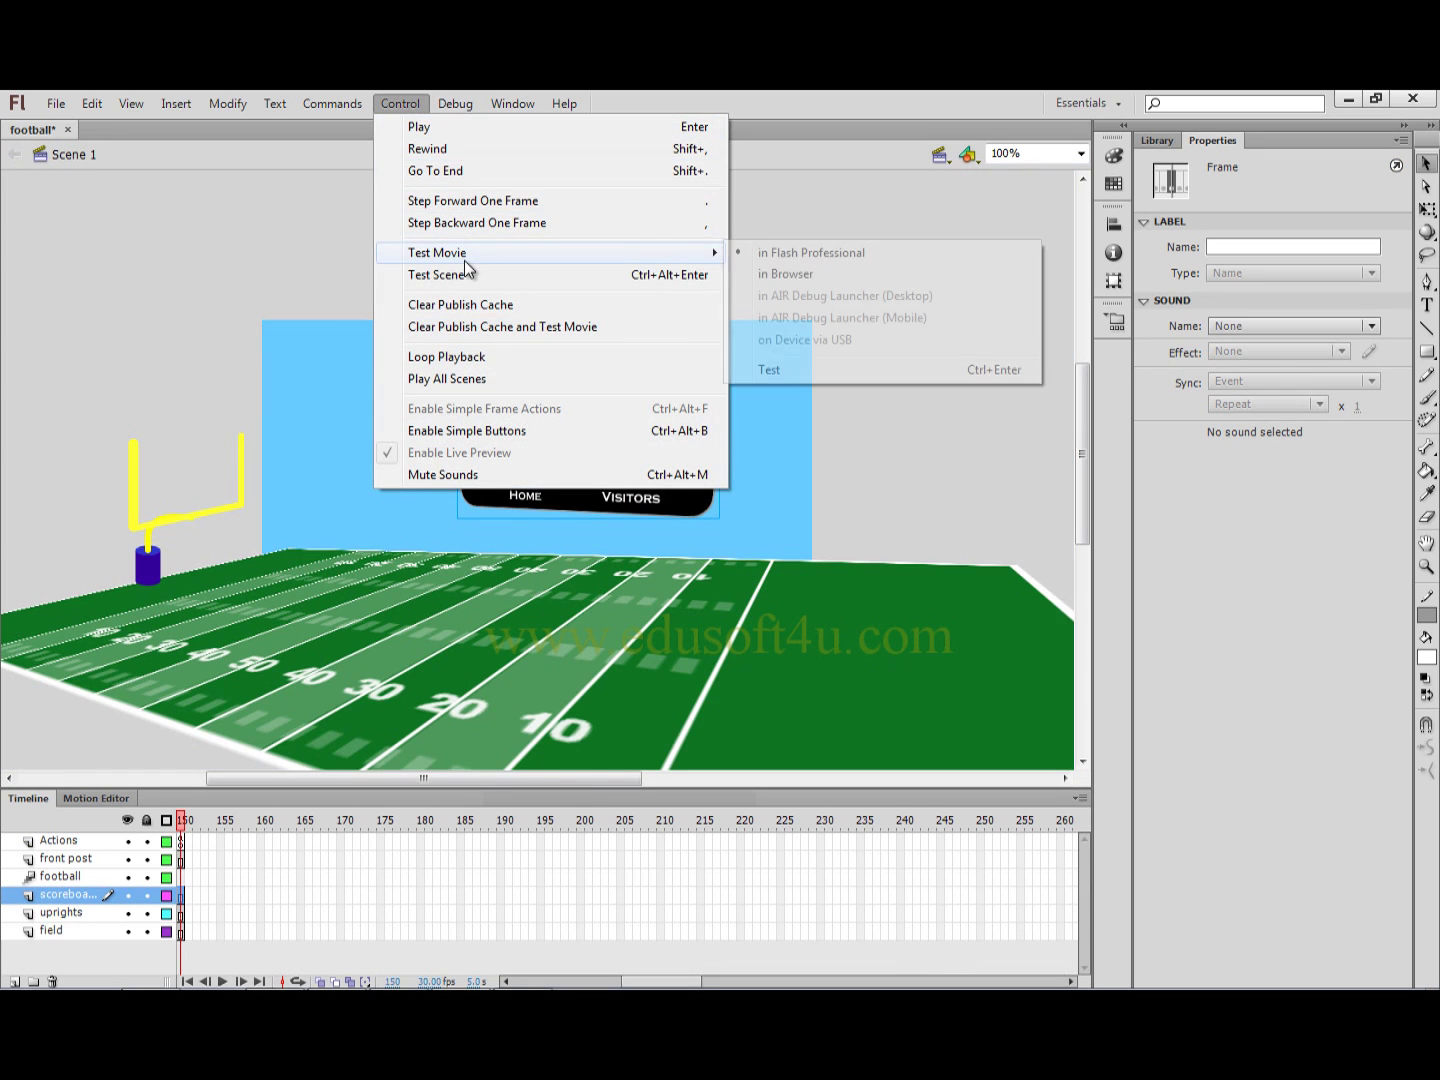
left_click(758, 254)
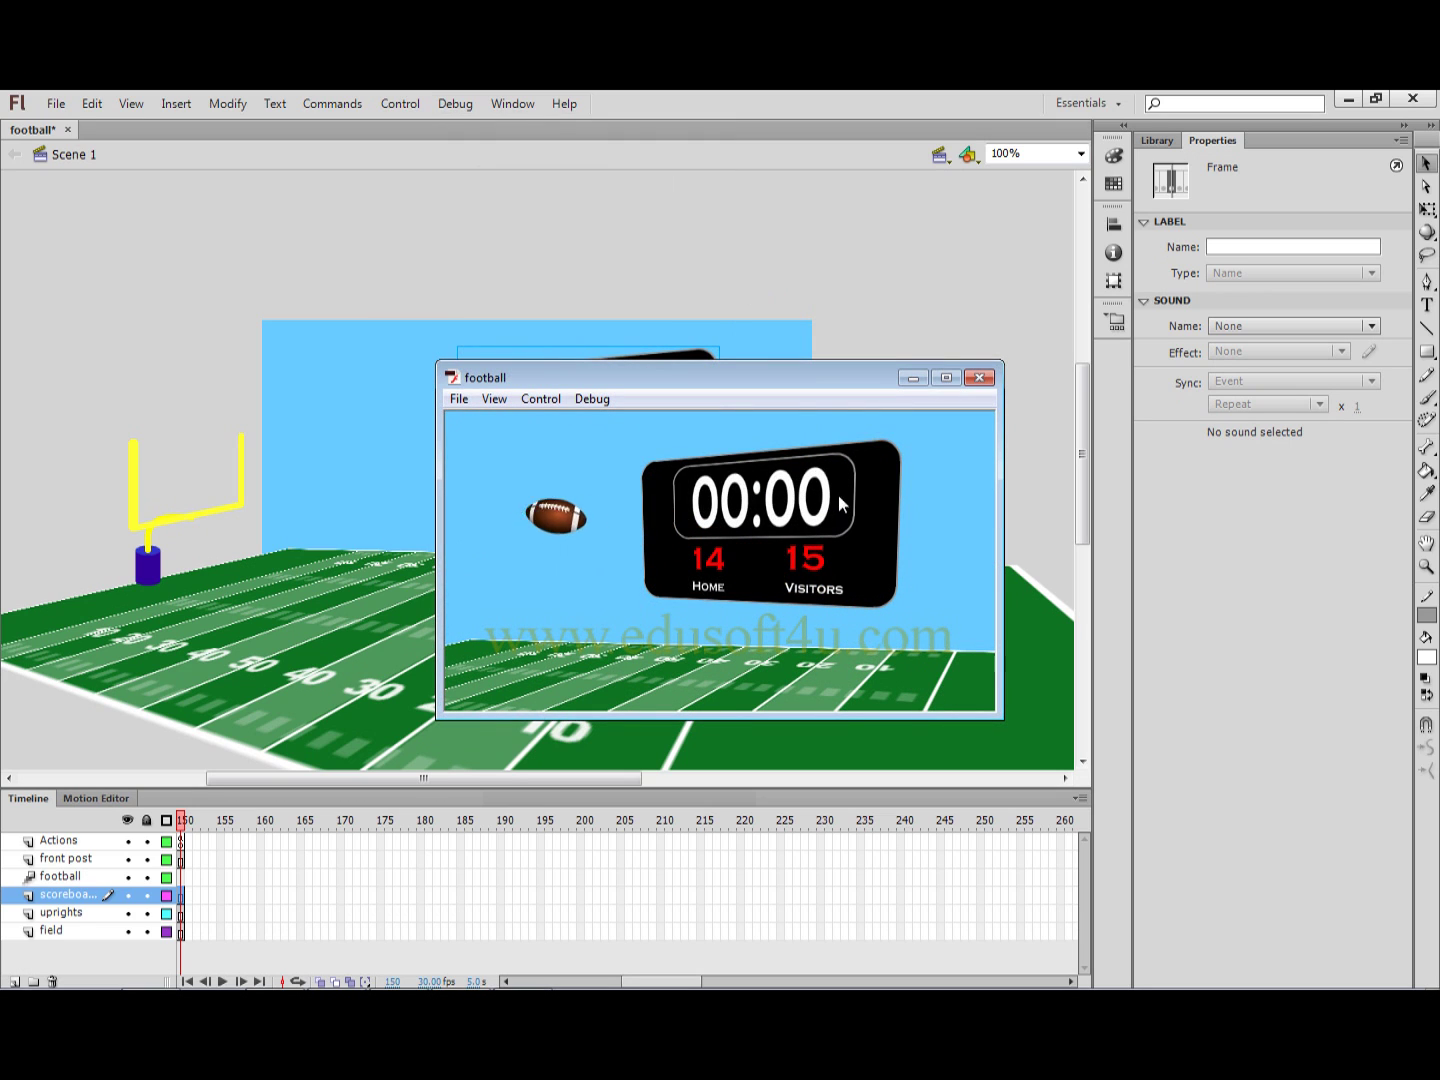
left_click(980, 379)
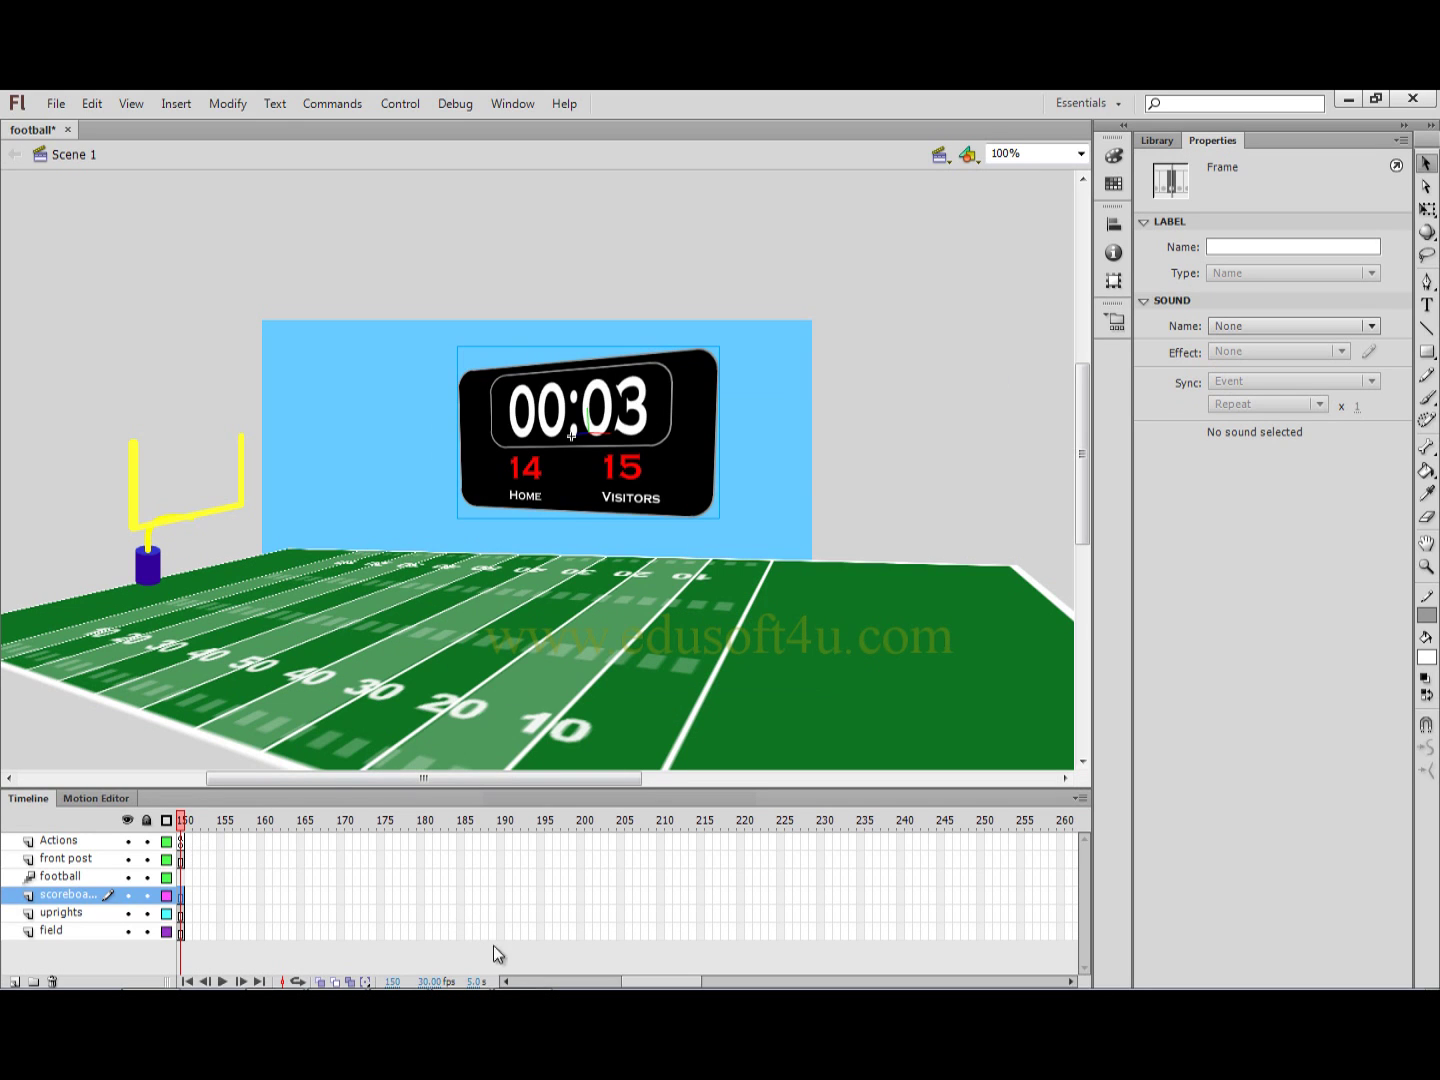
left_click(581, 985)
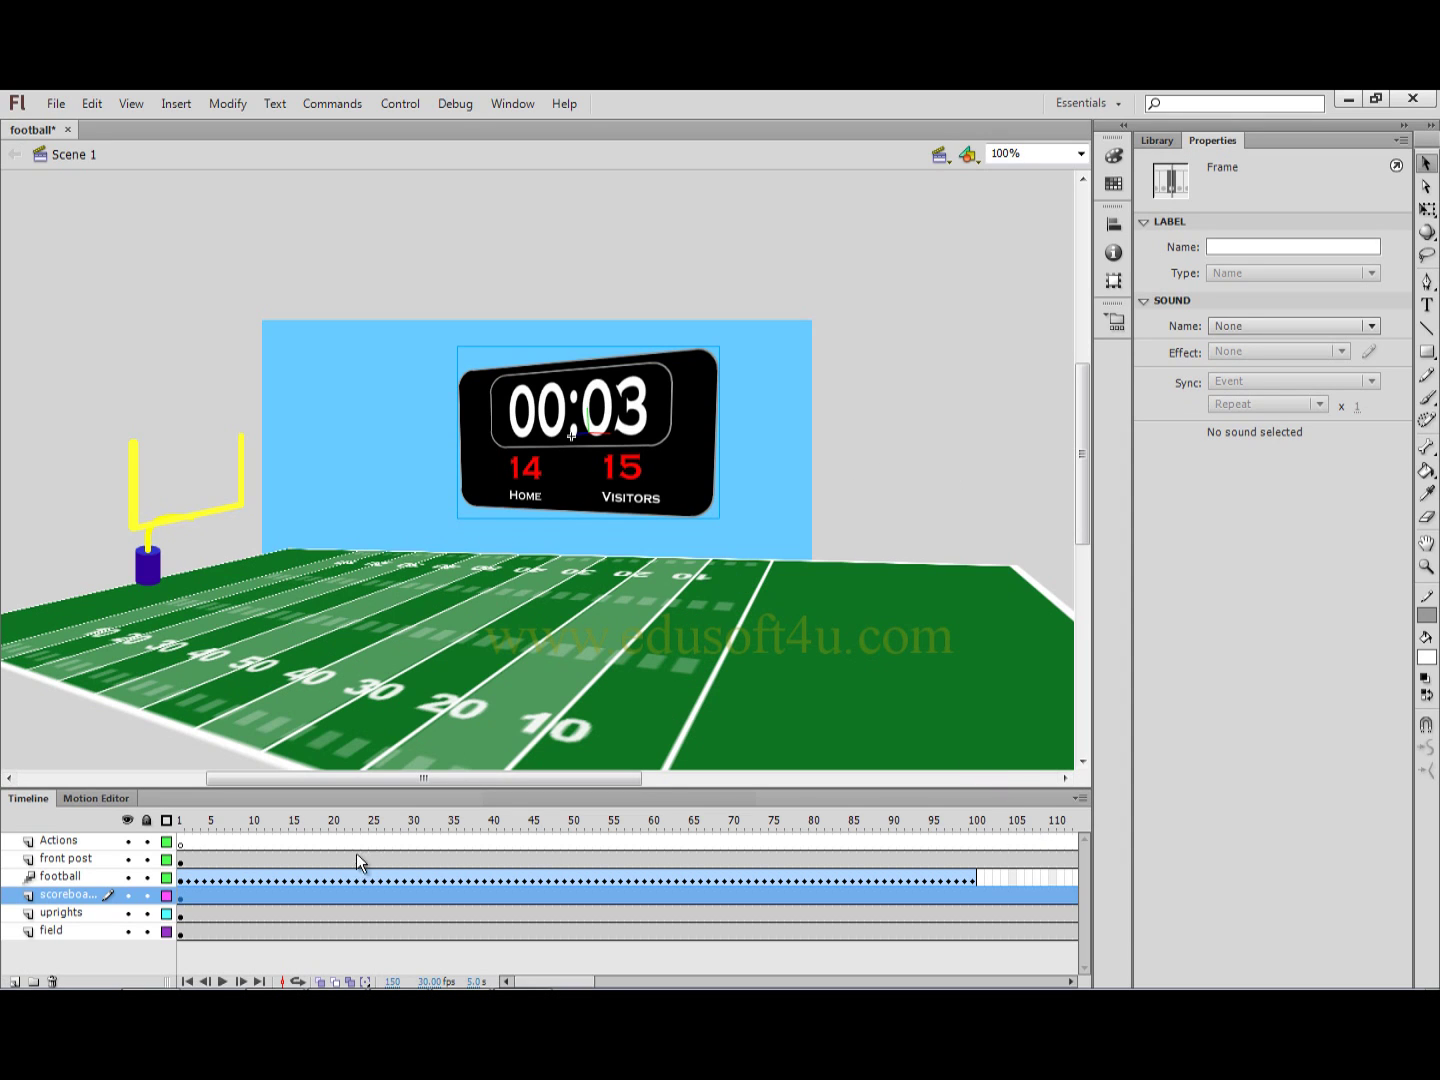
- Hide the football layer, pan the stage to the kicked football, and select it
left_click(106, 880)
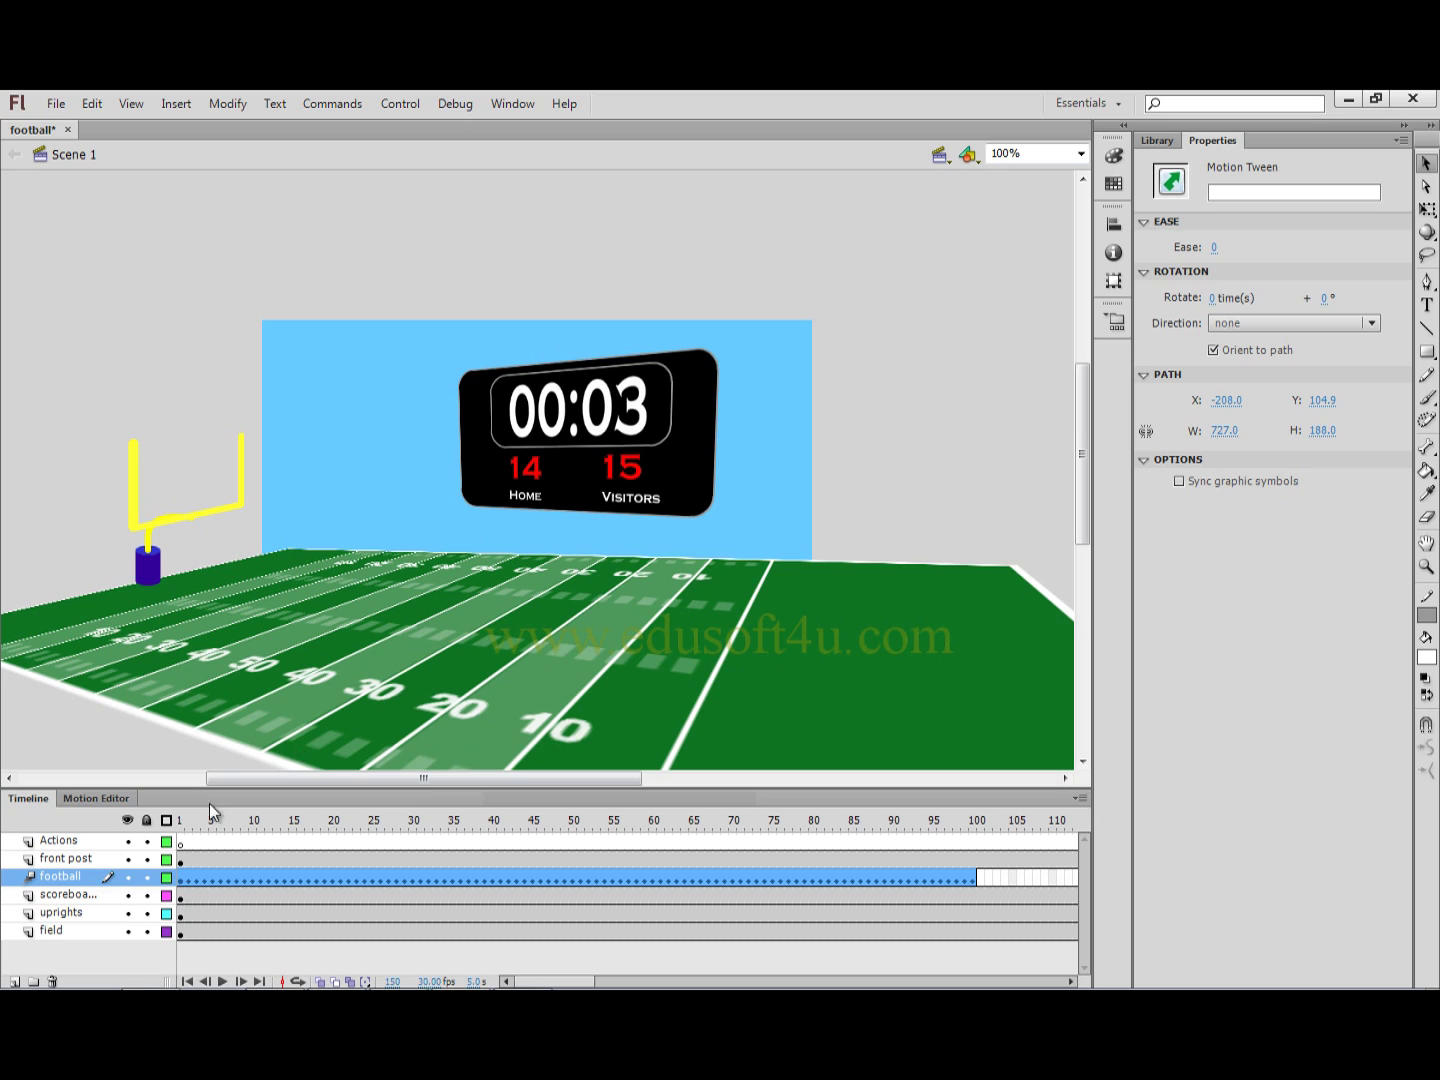
left_click(128, 877)
mouse_move(611, 782)
left_mouse_down()
mouse_move(762, 790)
mouse_move(423, 785)
left_mouse_up()
left_click(183, 842)
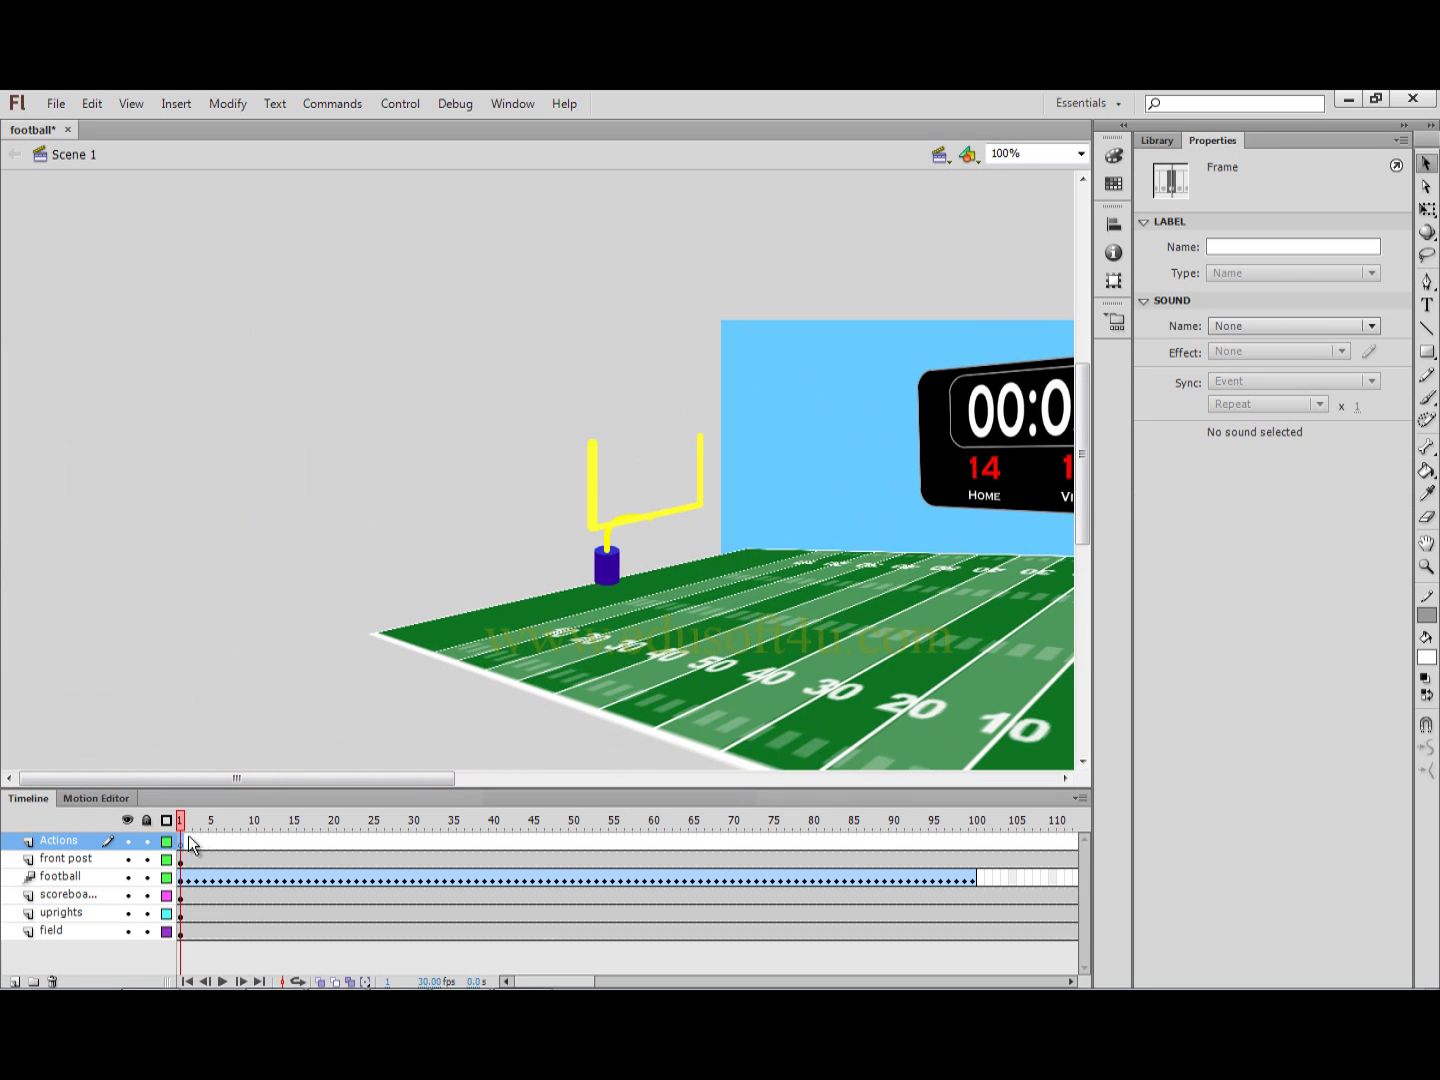
left_click_drag(406, 785, 617, 784)
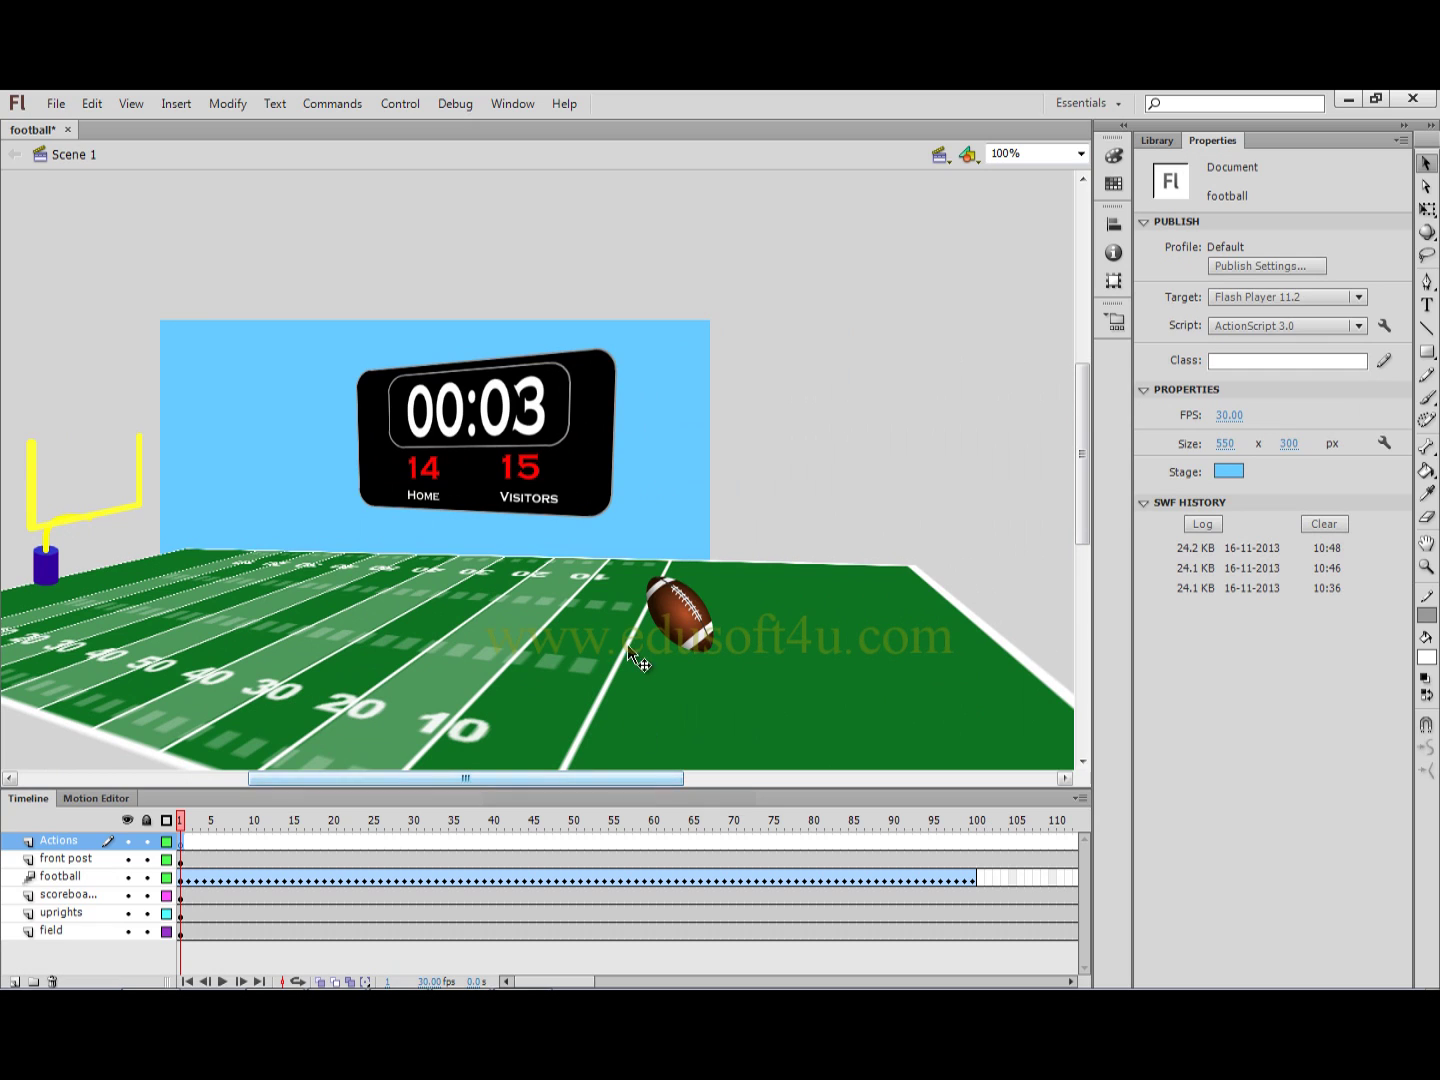
left_click(668, 600)
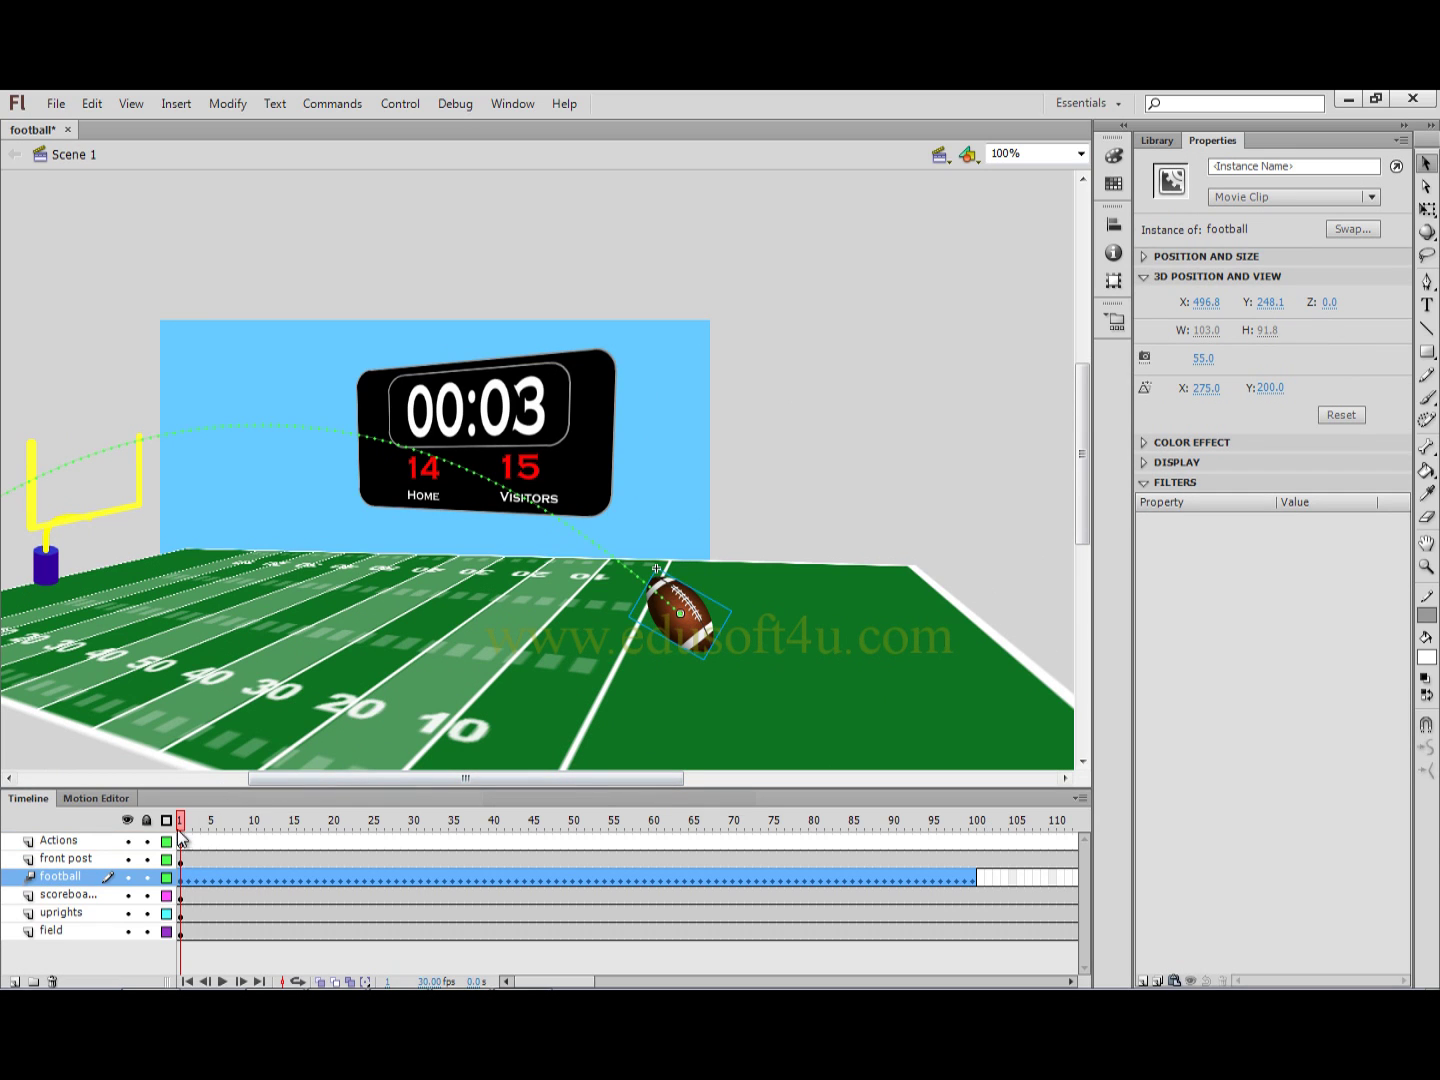
- Scrub the kick to just after the kick and open the football symbol for editing
left_click(229, 840)
mouse_move(237, 838)
left_mouse_down()
mouse_move(353, 832)
mouse_move(325, 836)
left_mouse_up()
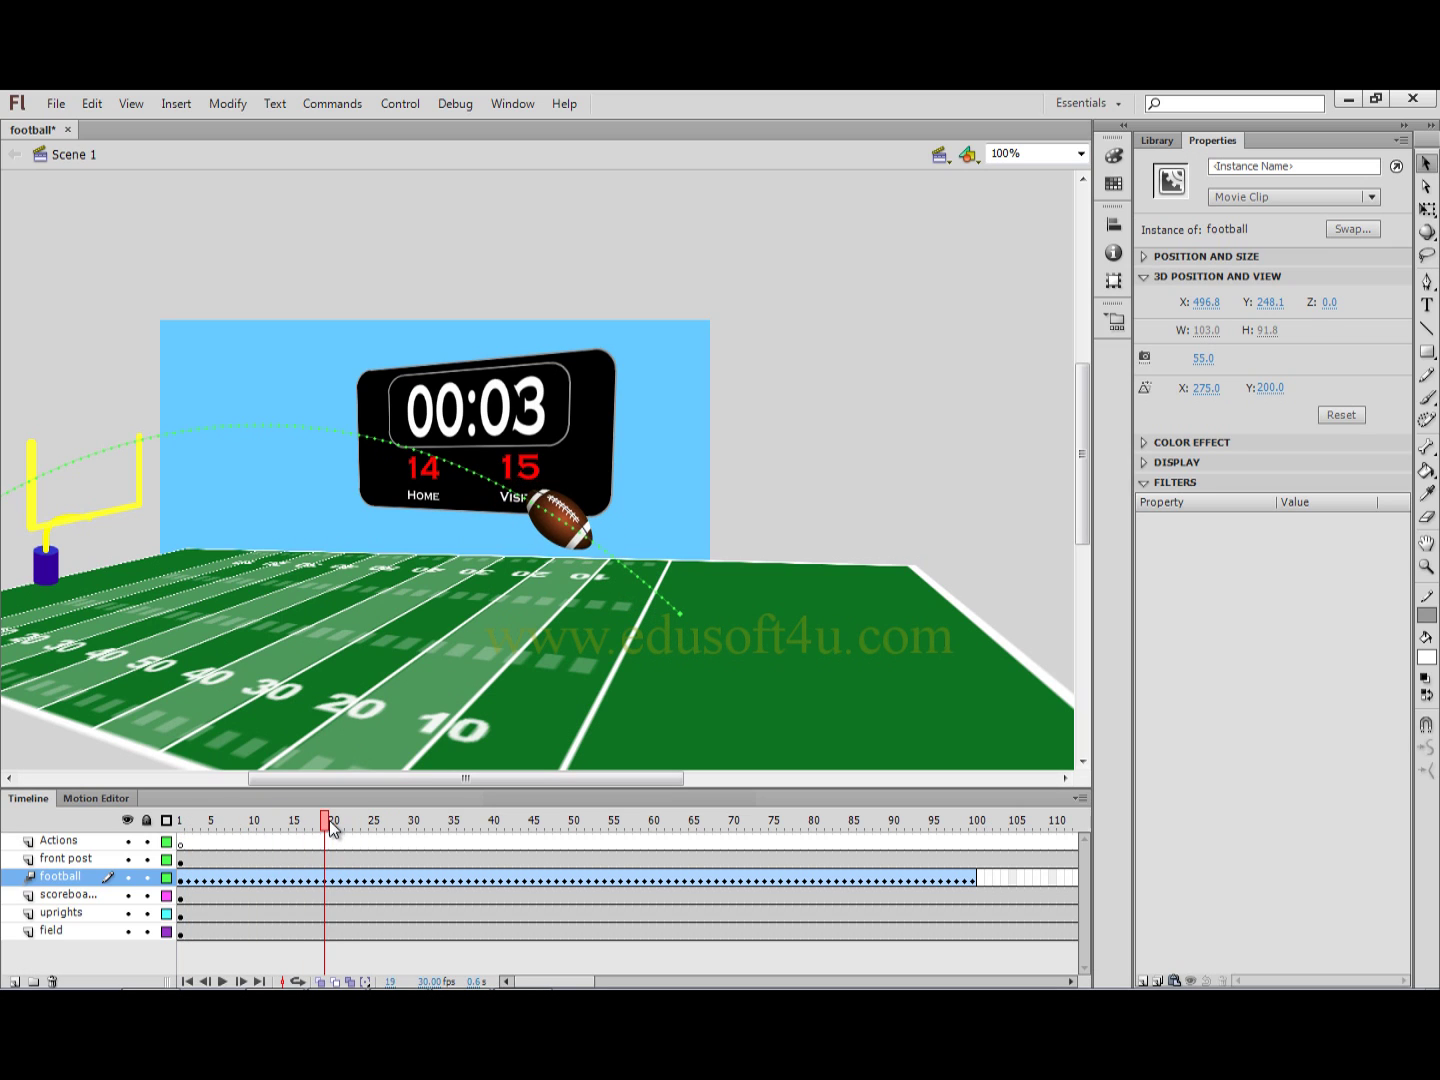
left_click(533, 535)
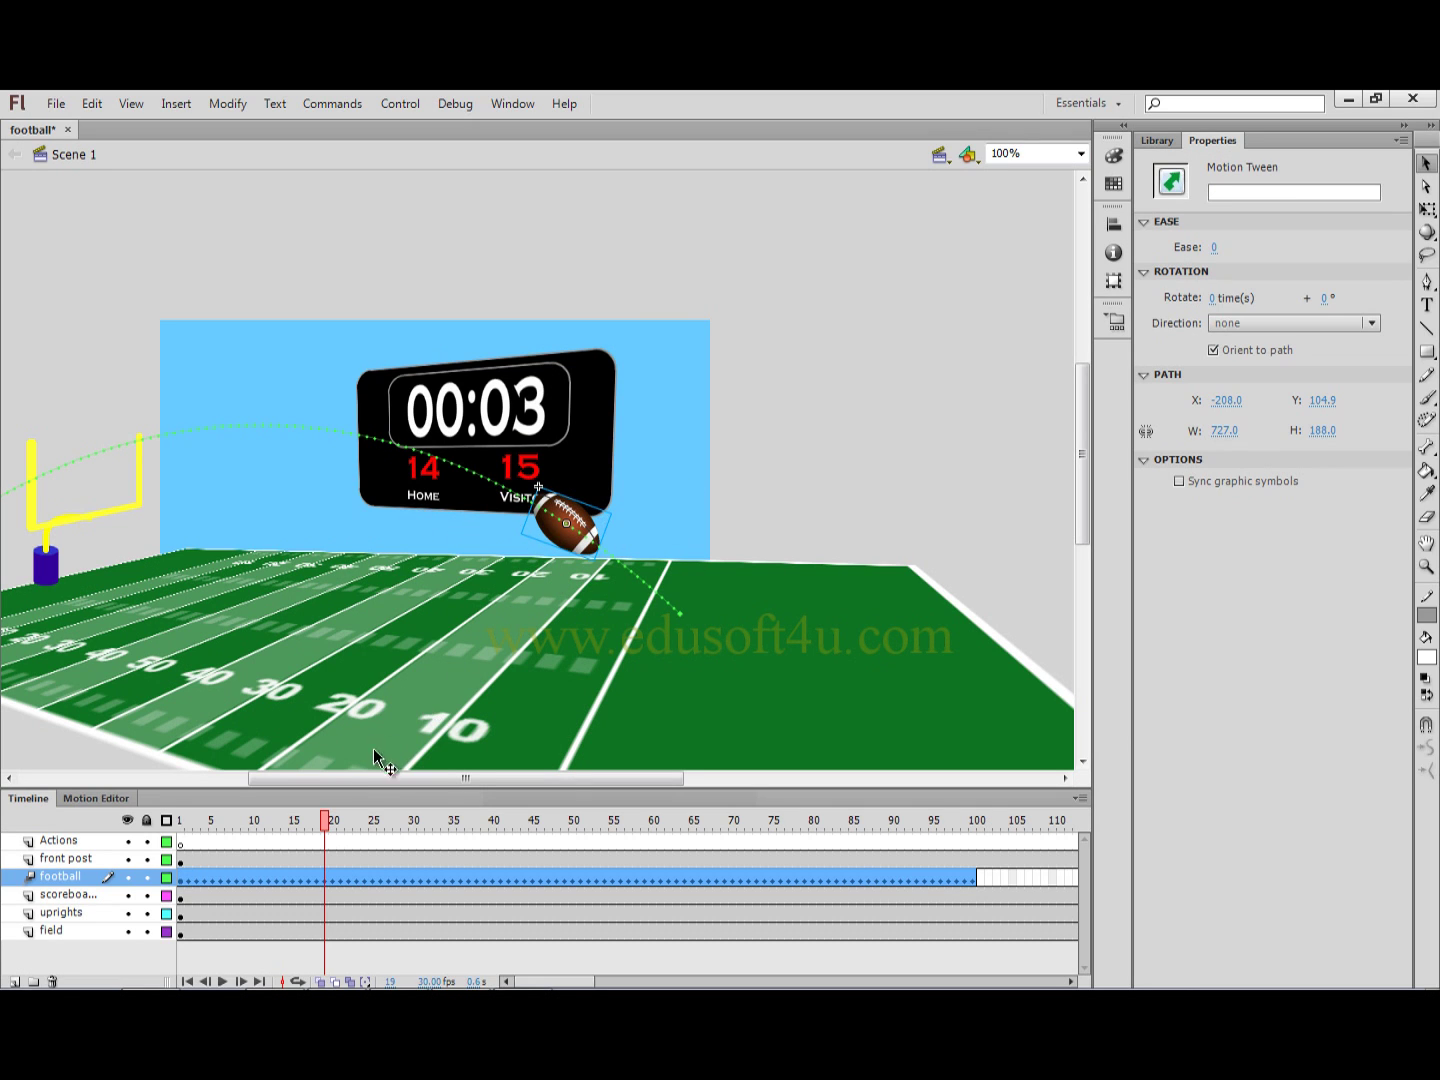
left_click_drag(327, 821, 272, 798)
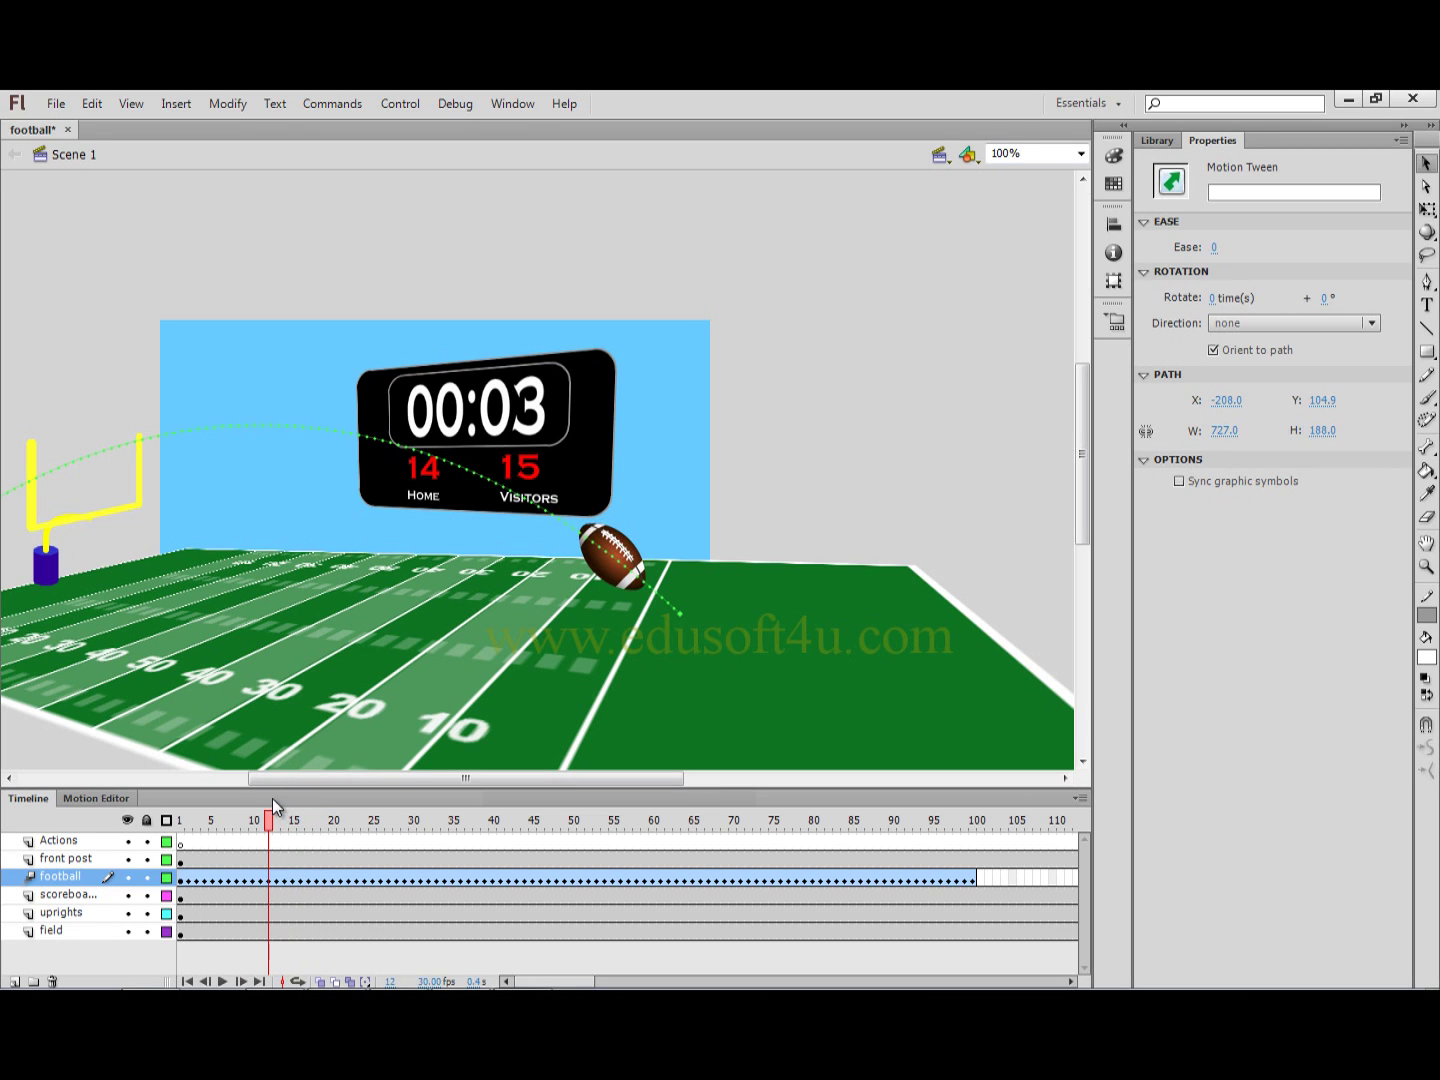
left_click(608, 553)
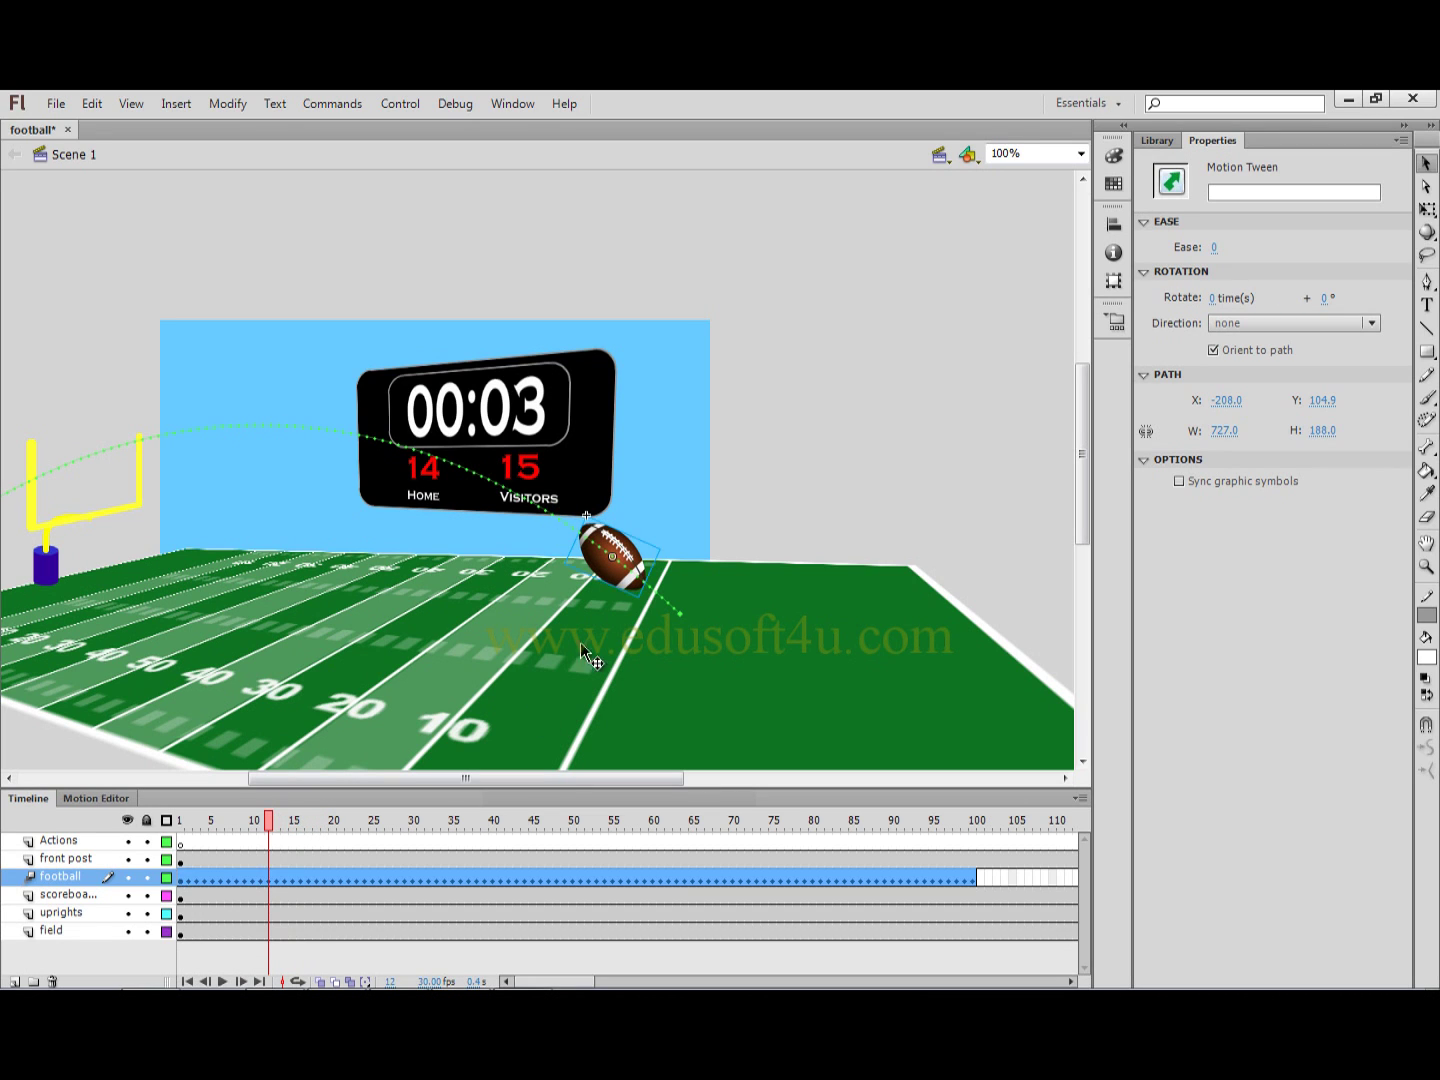
double_click(633, 553)
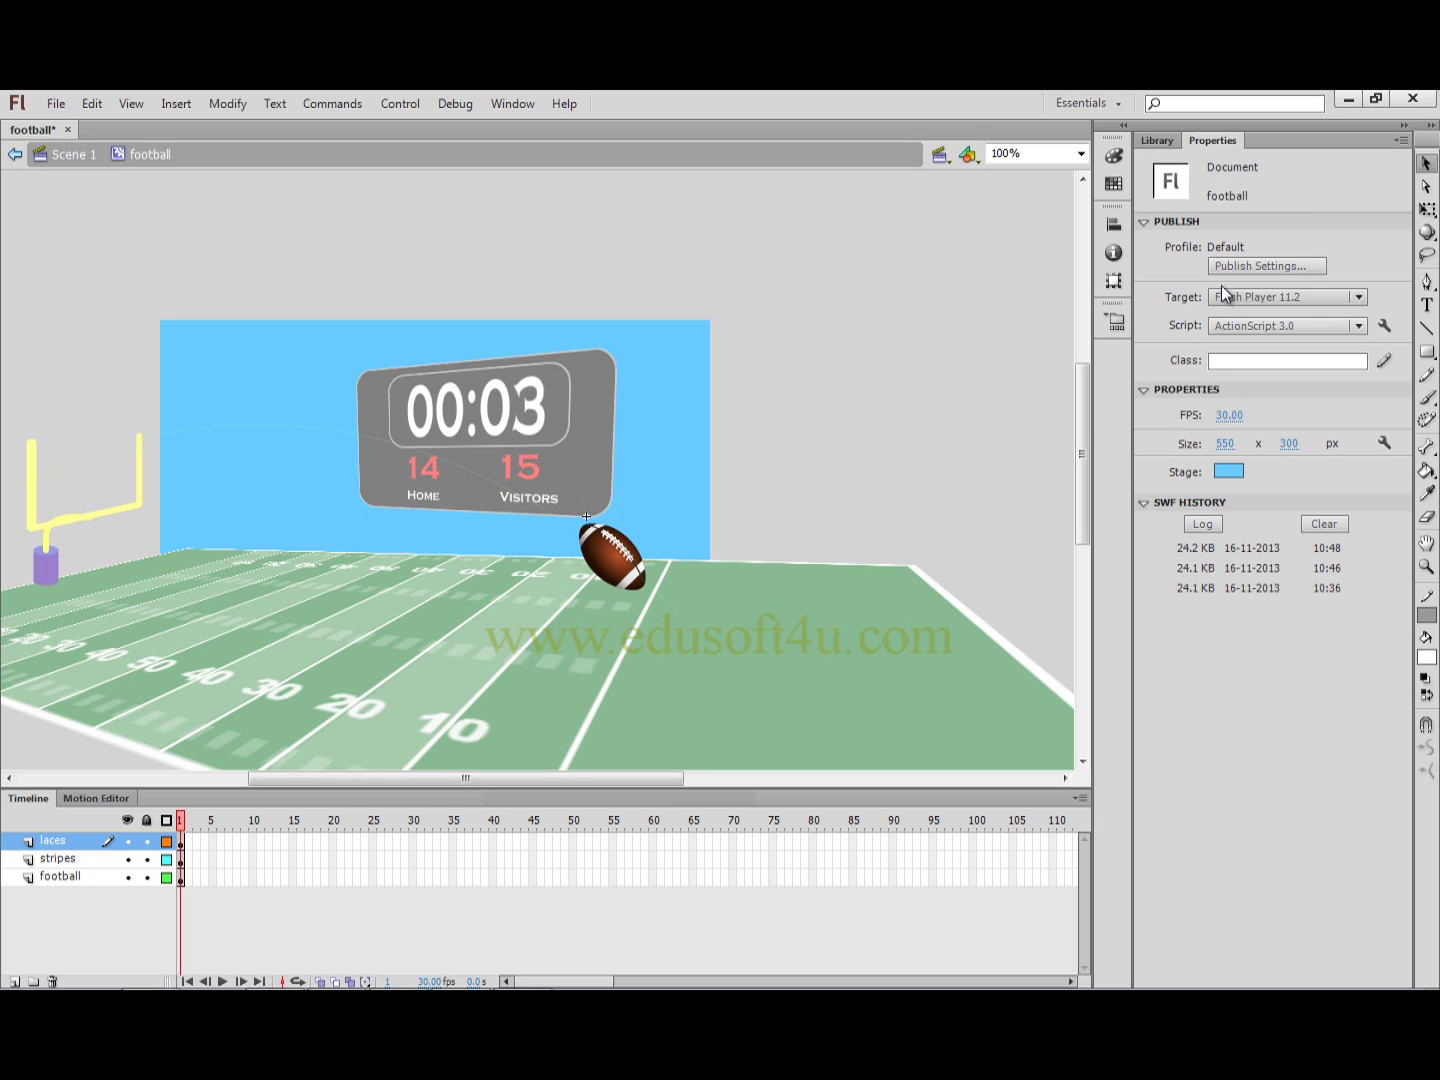
- Select the stripes, football, and then laces layers inside the football symbol
left_click(71, 862)
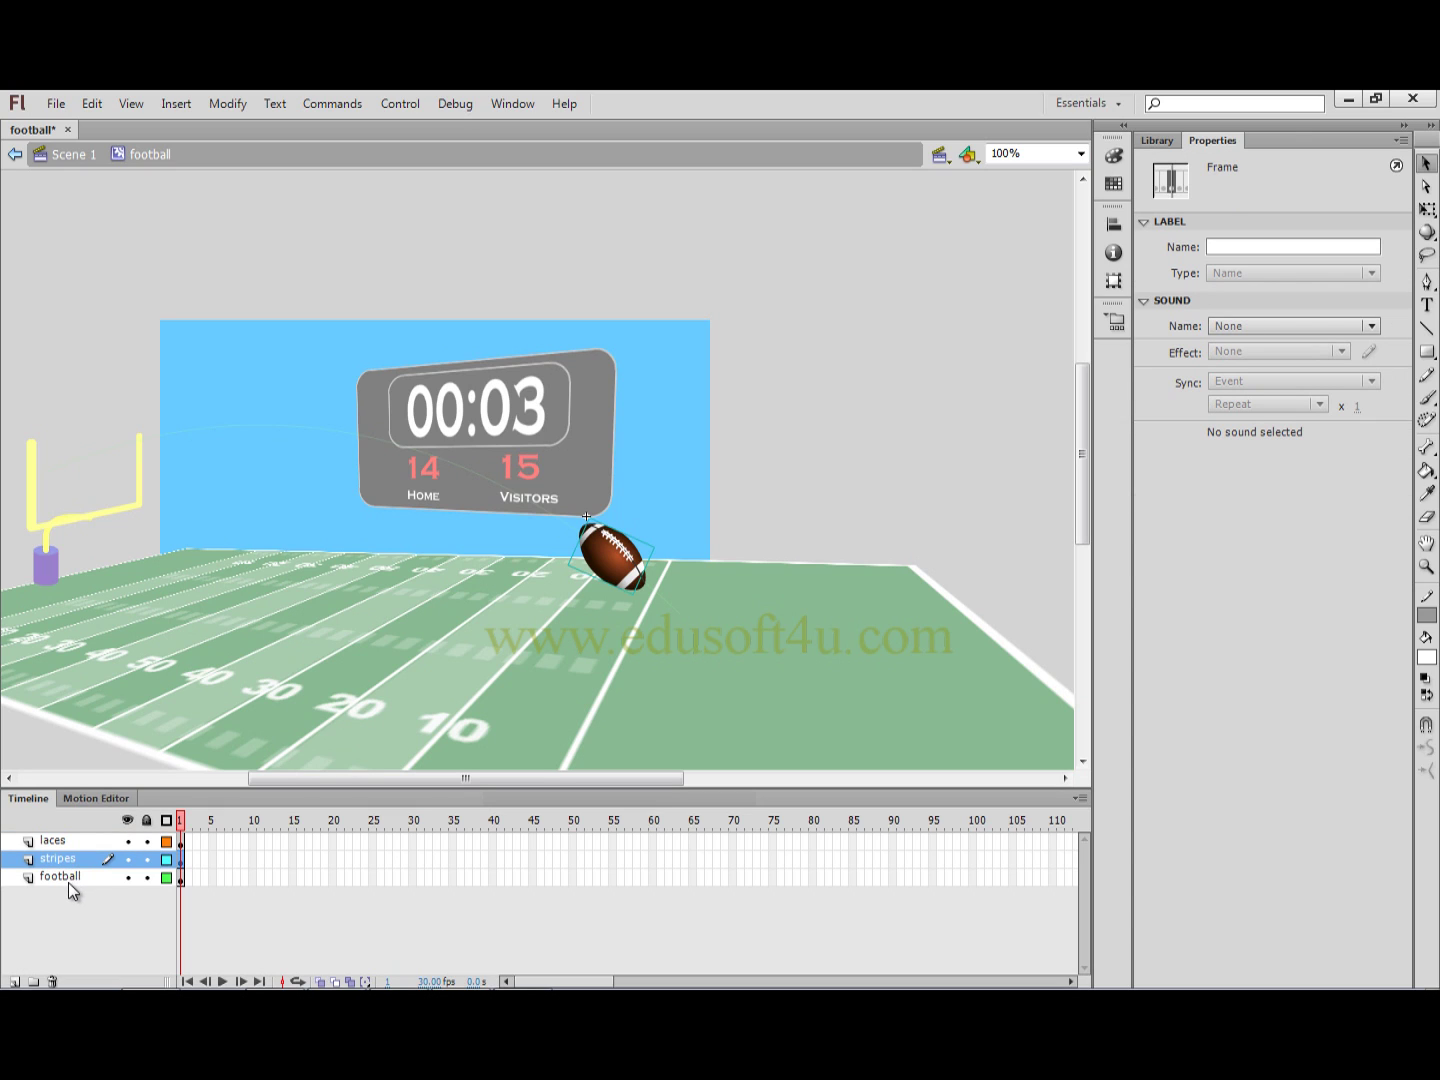
left_click(70, 879)
left_click(62, 841)
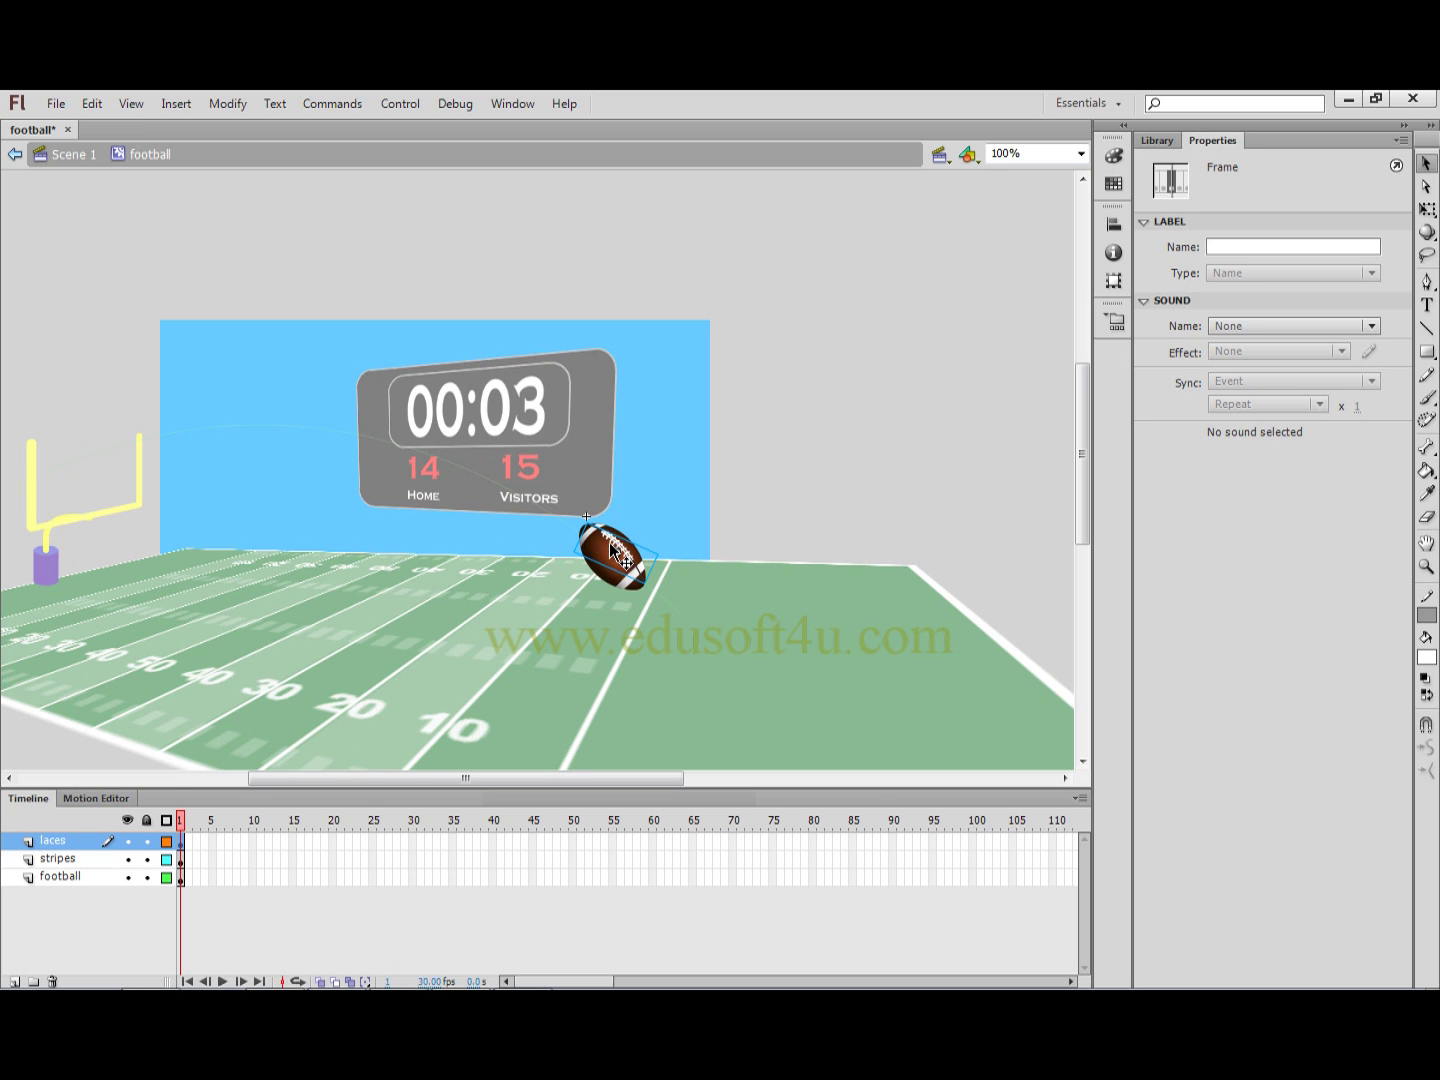
- Create a motion tween on the laces and extend stripes and football layers to frame 30
right_click(611, 549)
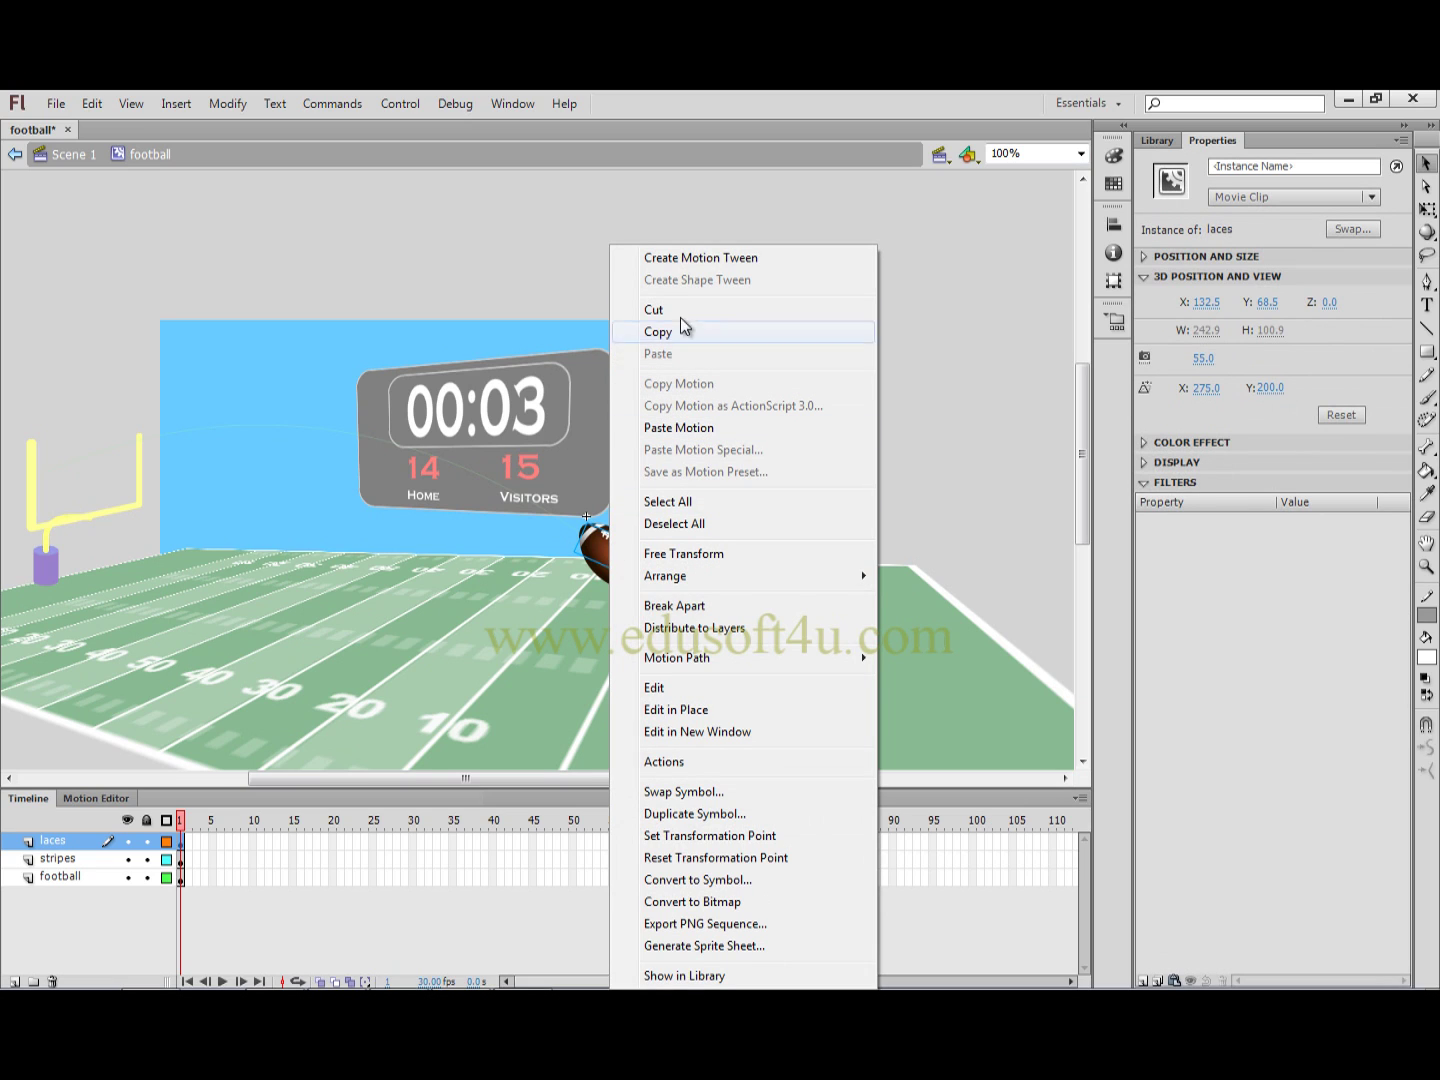
left_click(695, 262)
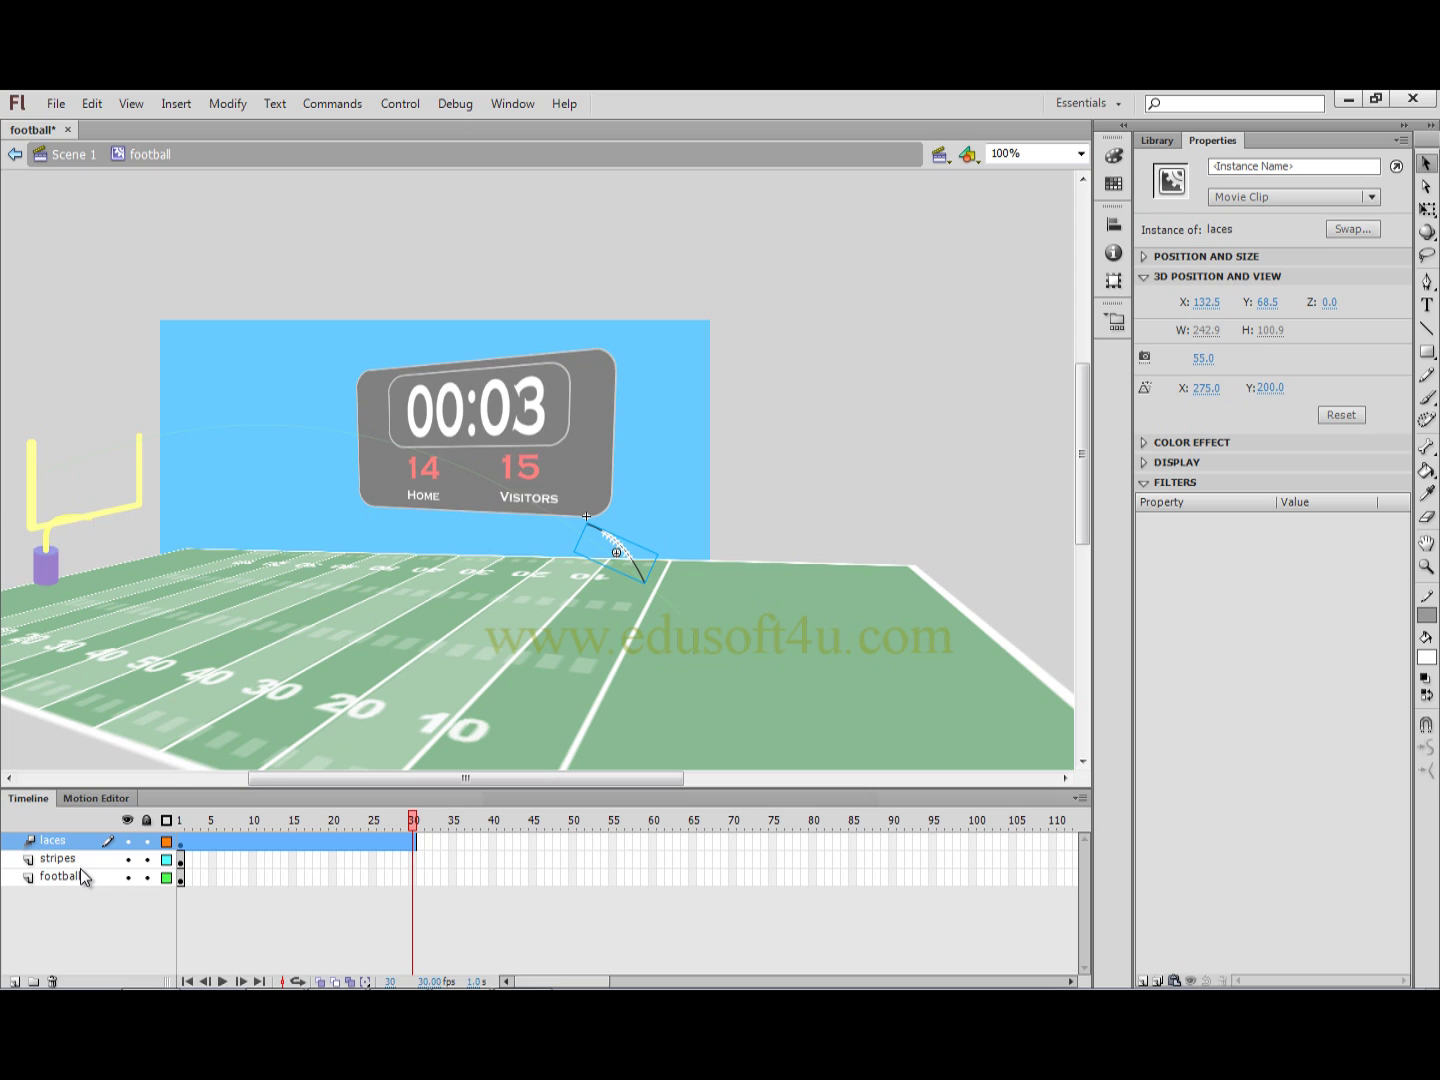
left_click(414, 859)
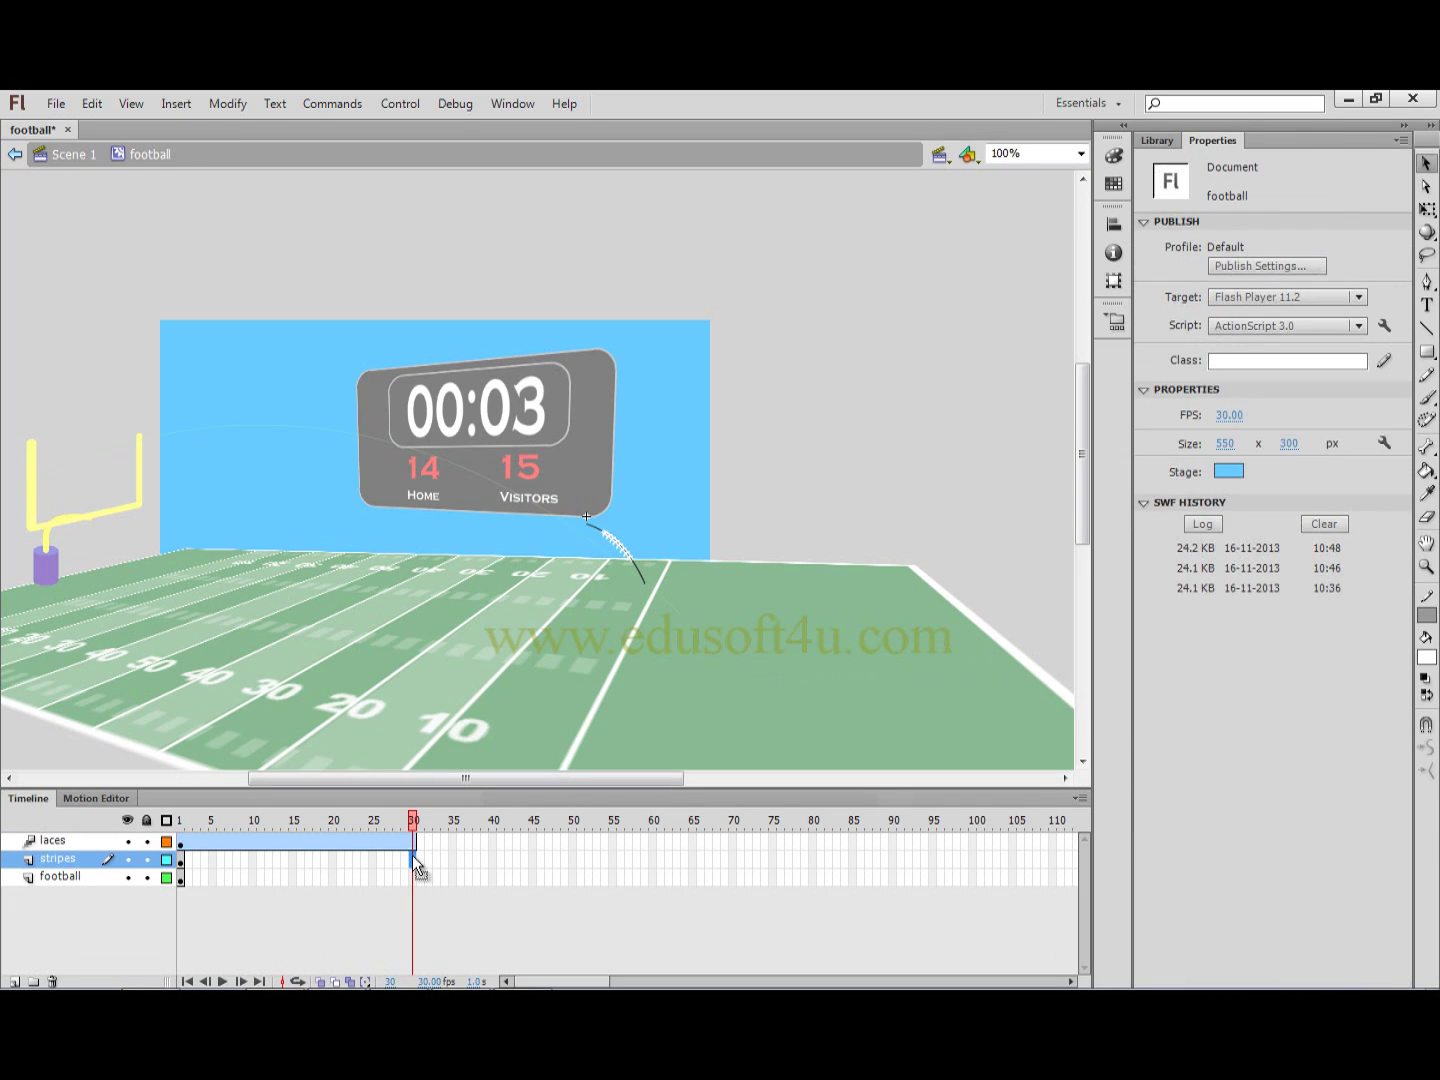
left_click(411, 843)
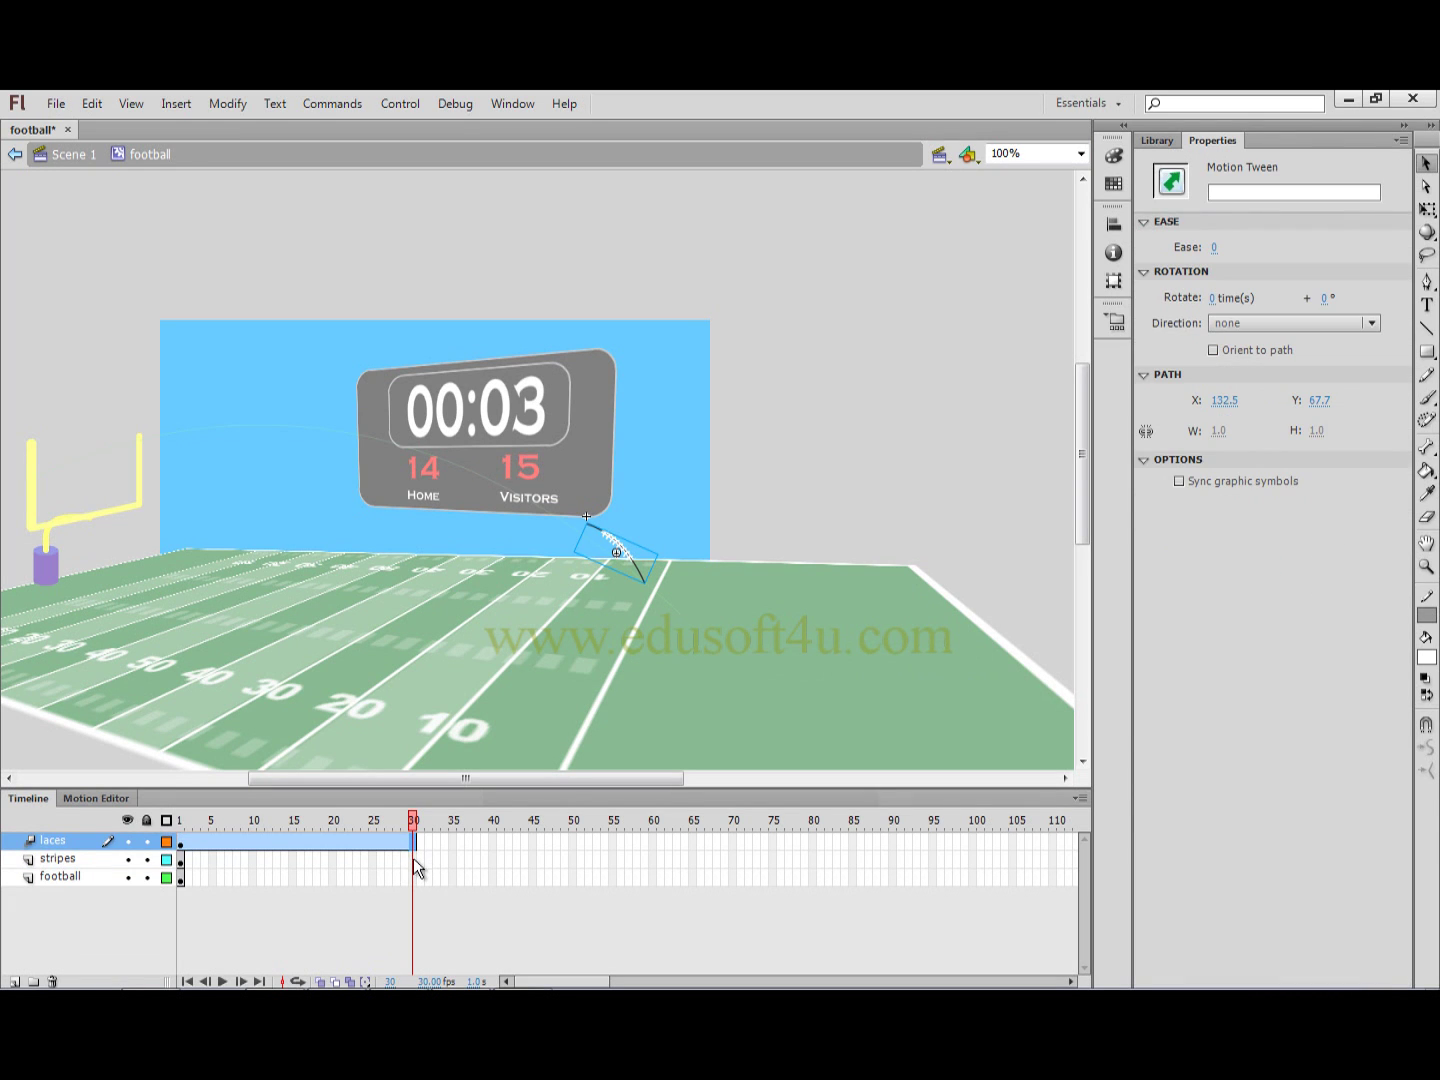
left_click(413, 879)
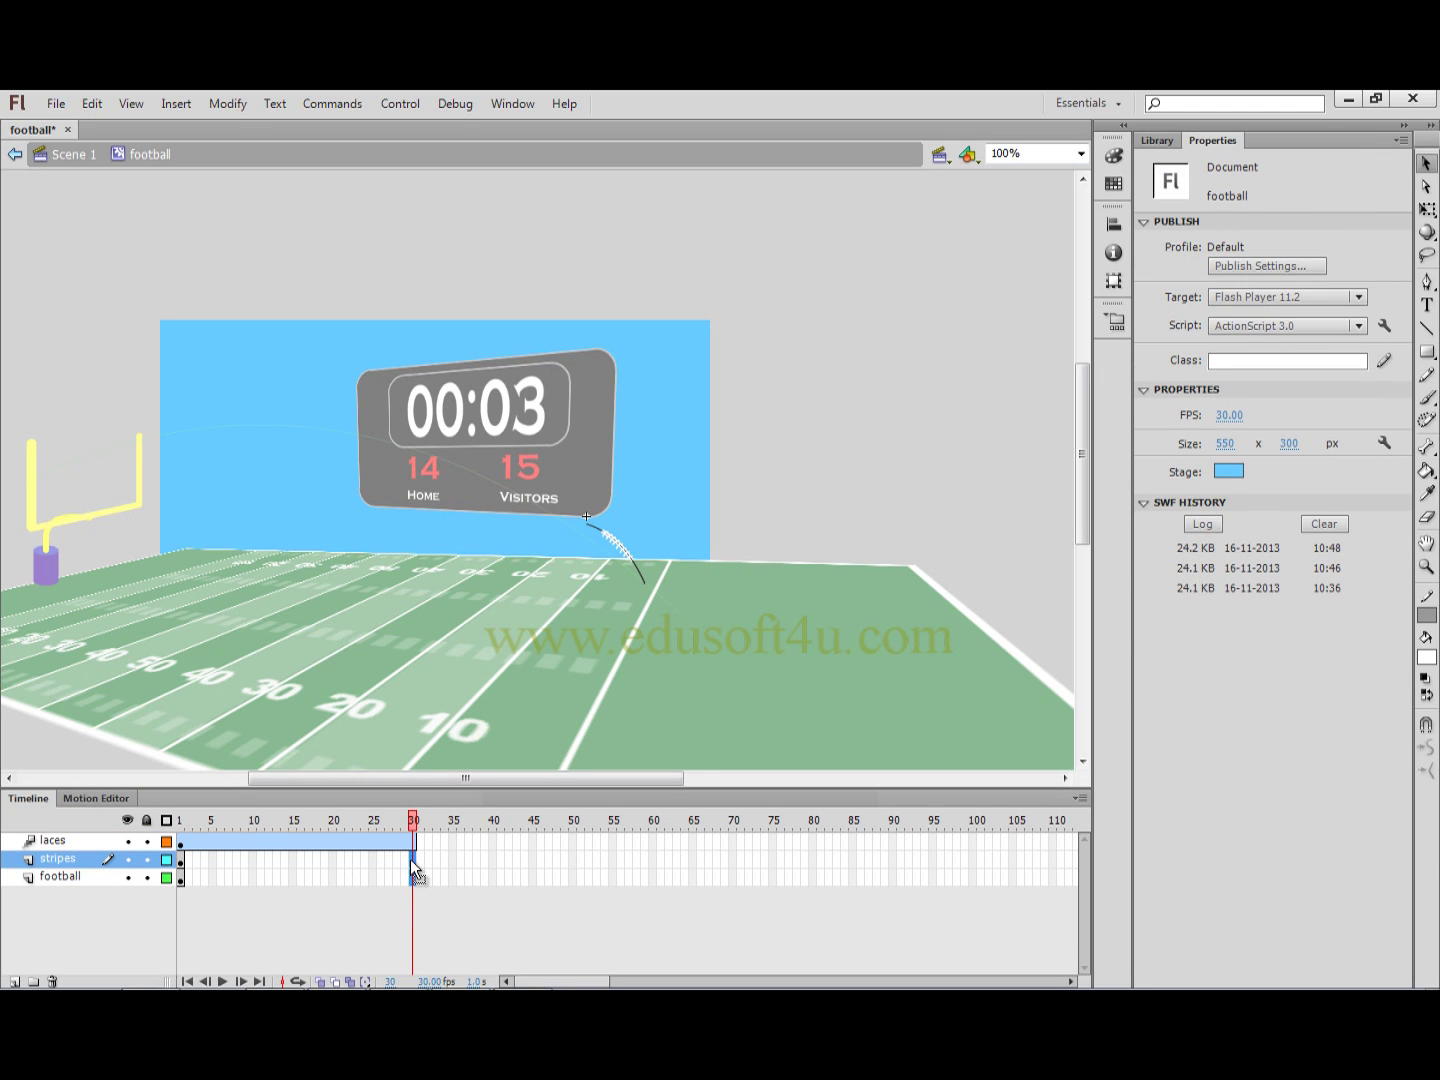
key("F5")
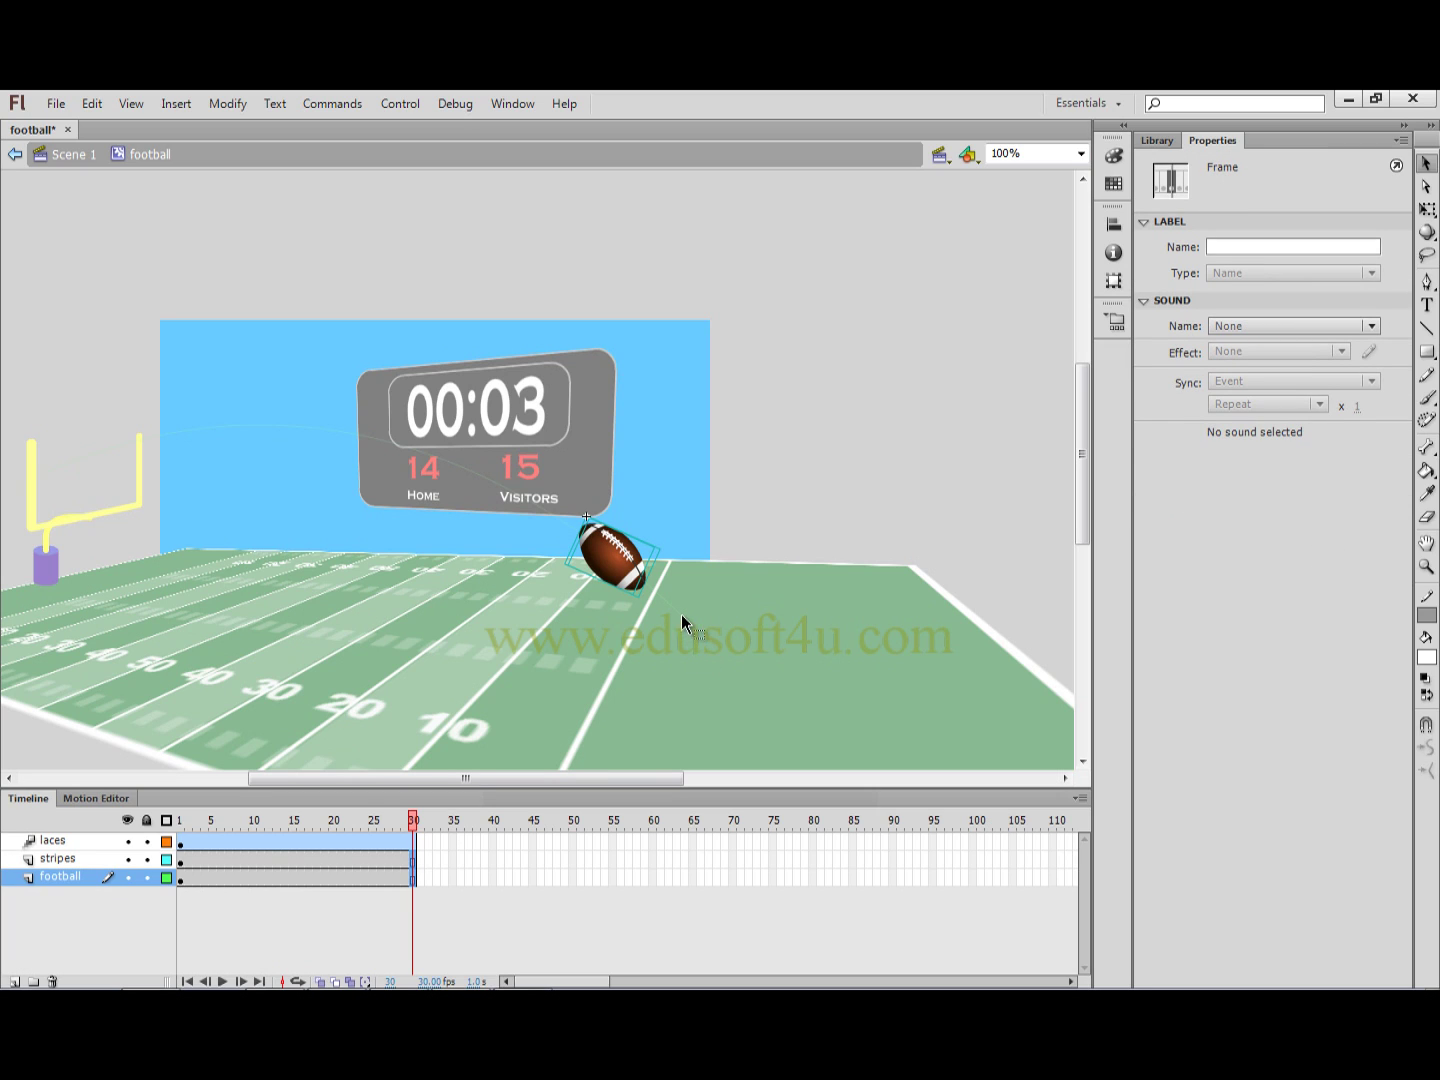
- At frame 1, move the laces clip to its starting spot on the ball
left_click(91, 842)
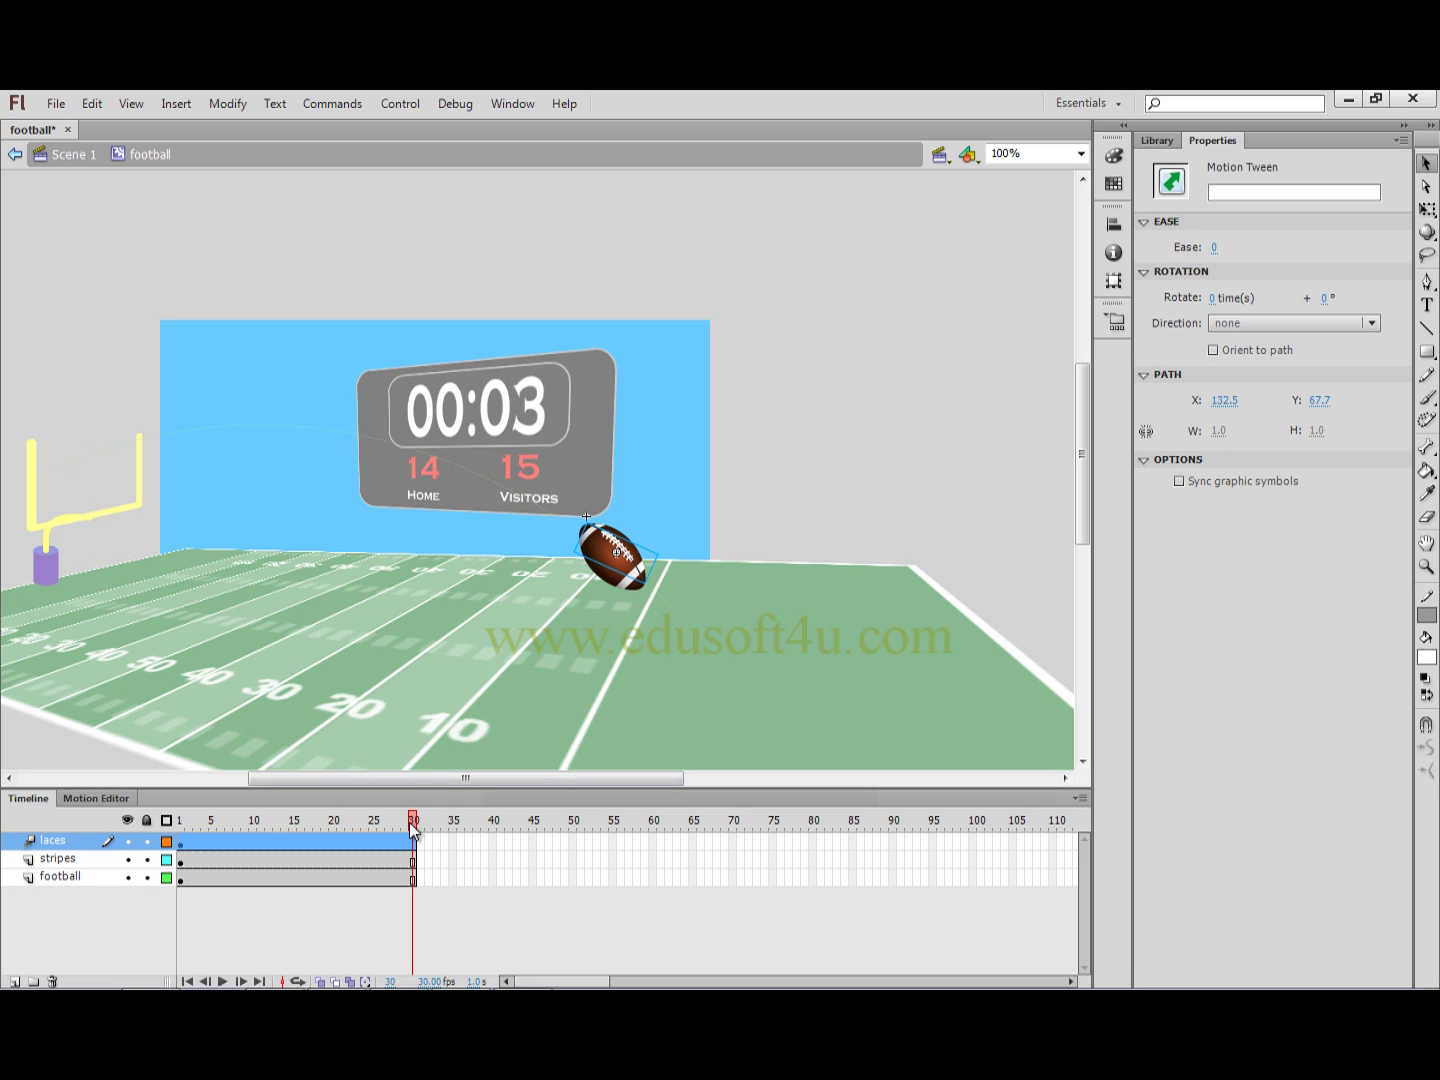
left_click_drag(411, 829, 180, 826)
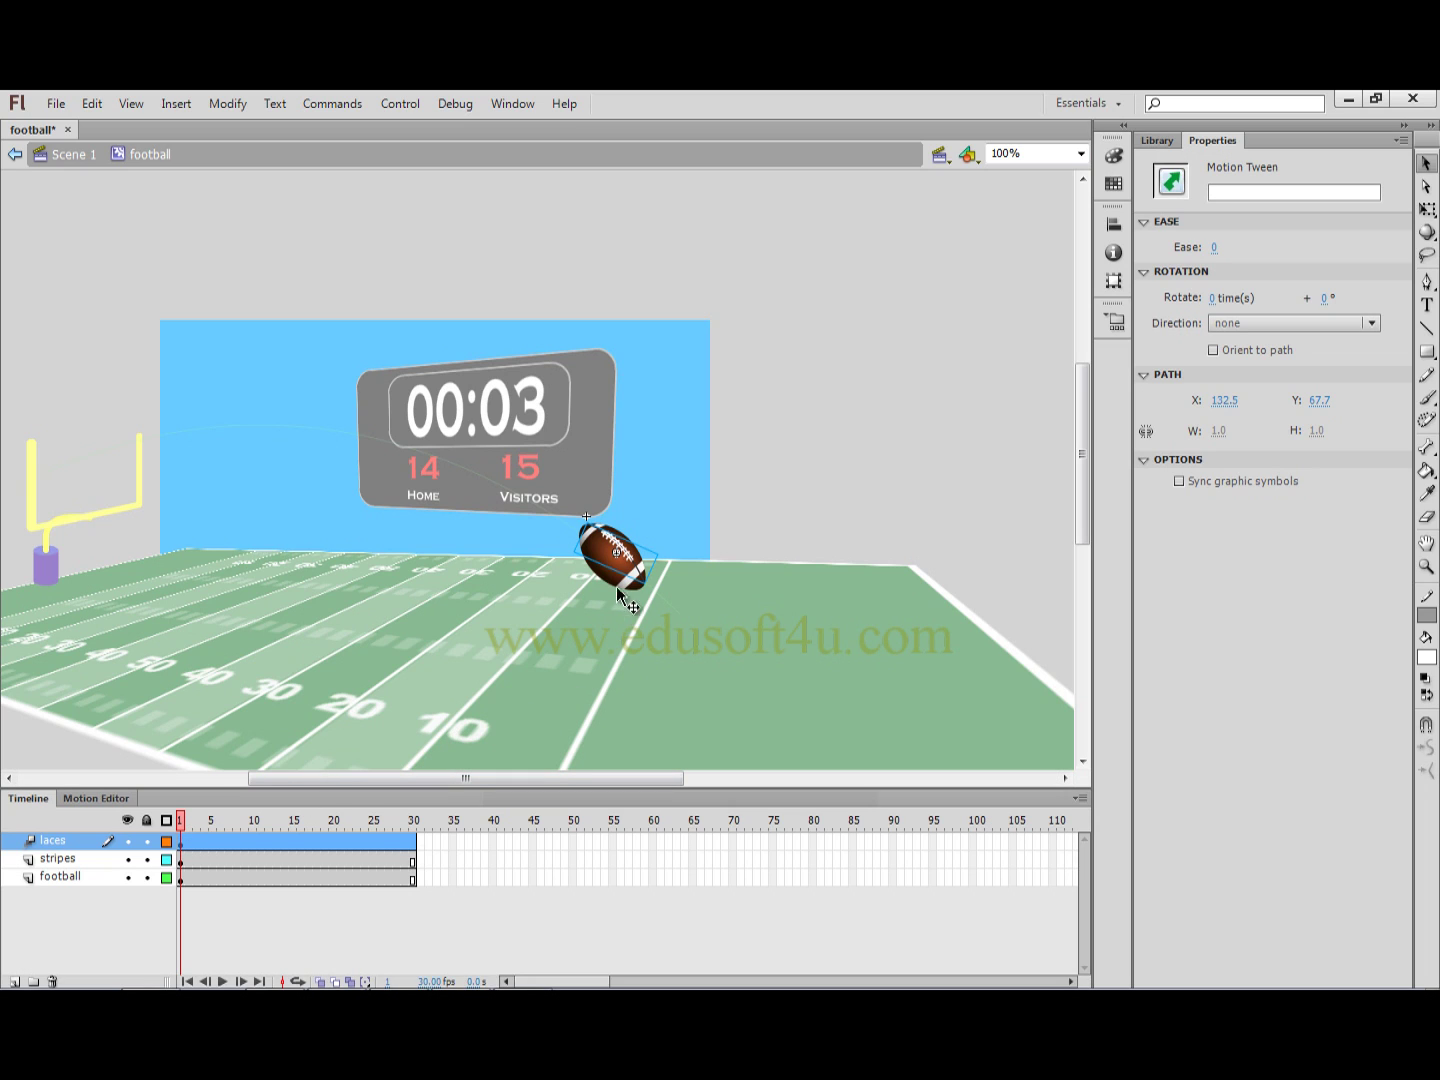
left_click(621, 552)
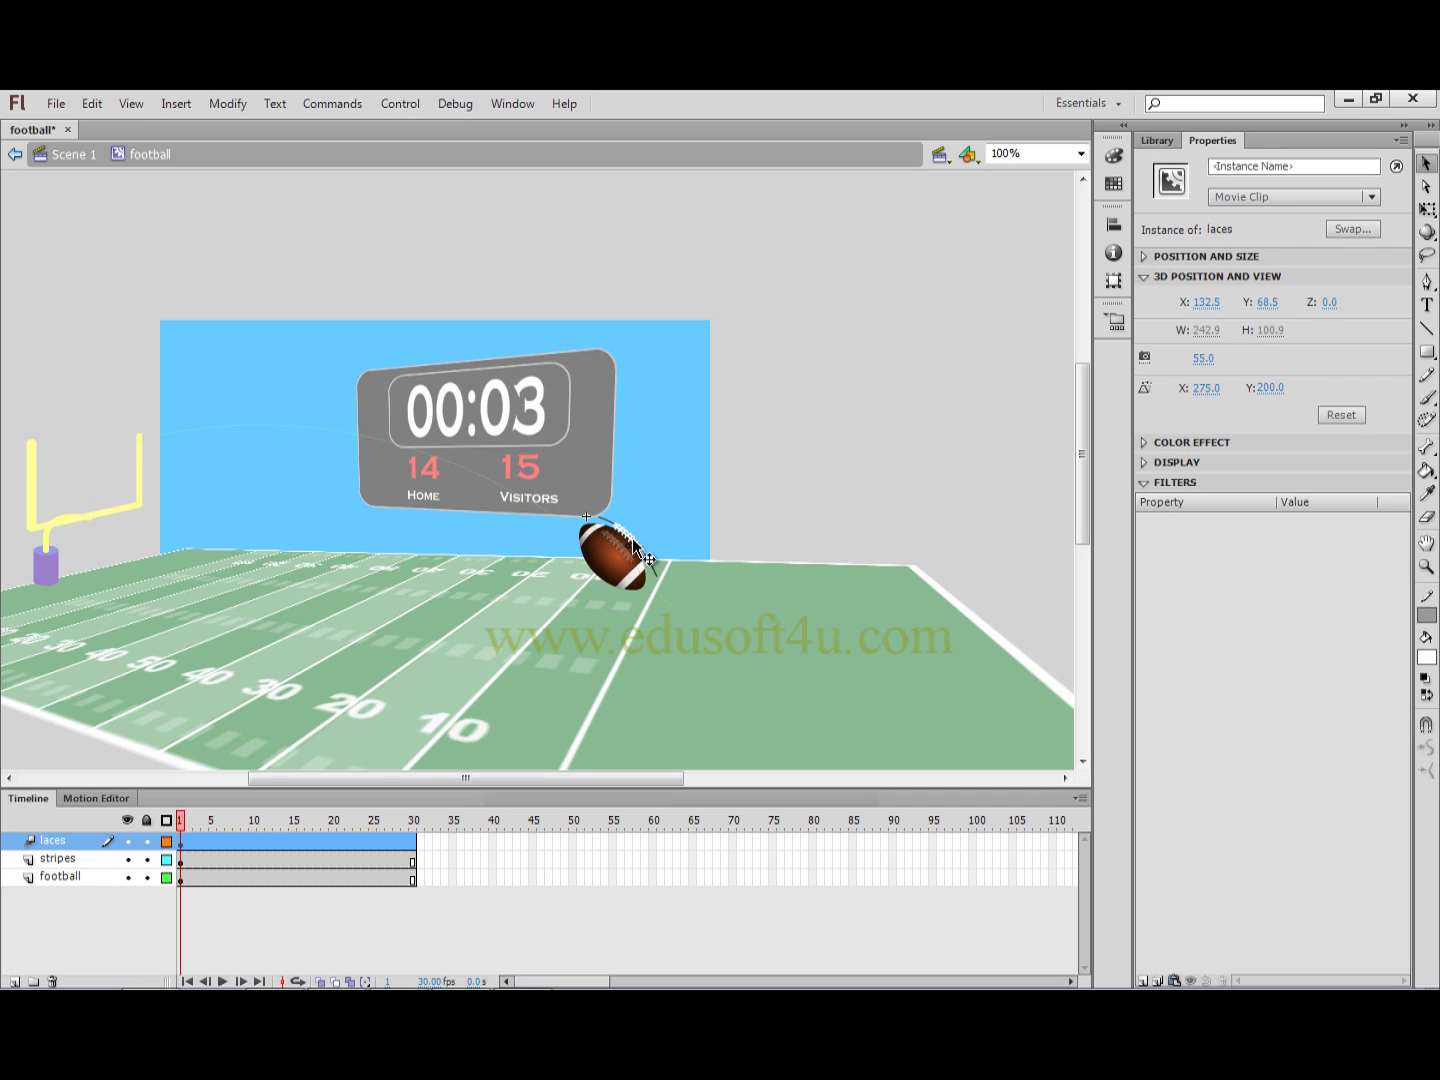
left_click_drag(632, 543, 606, 568)
- At frame 15, shift the laces across the ball to create a keyframe, then preview
left_click_drag(182, 840, 293, 842)
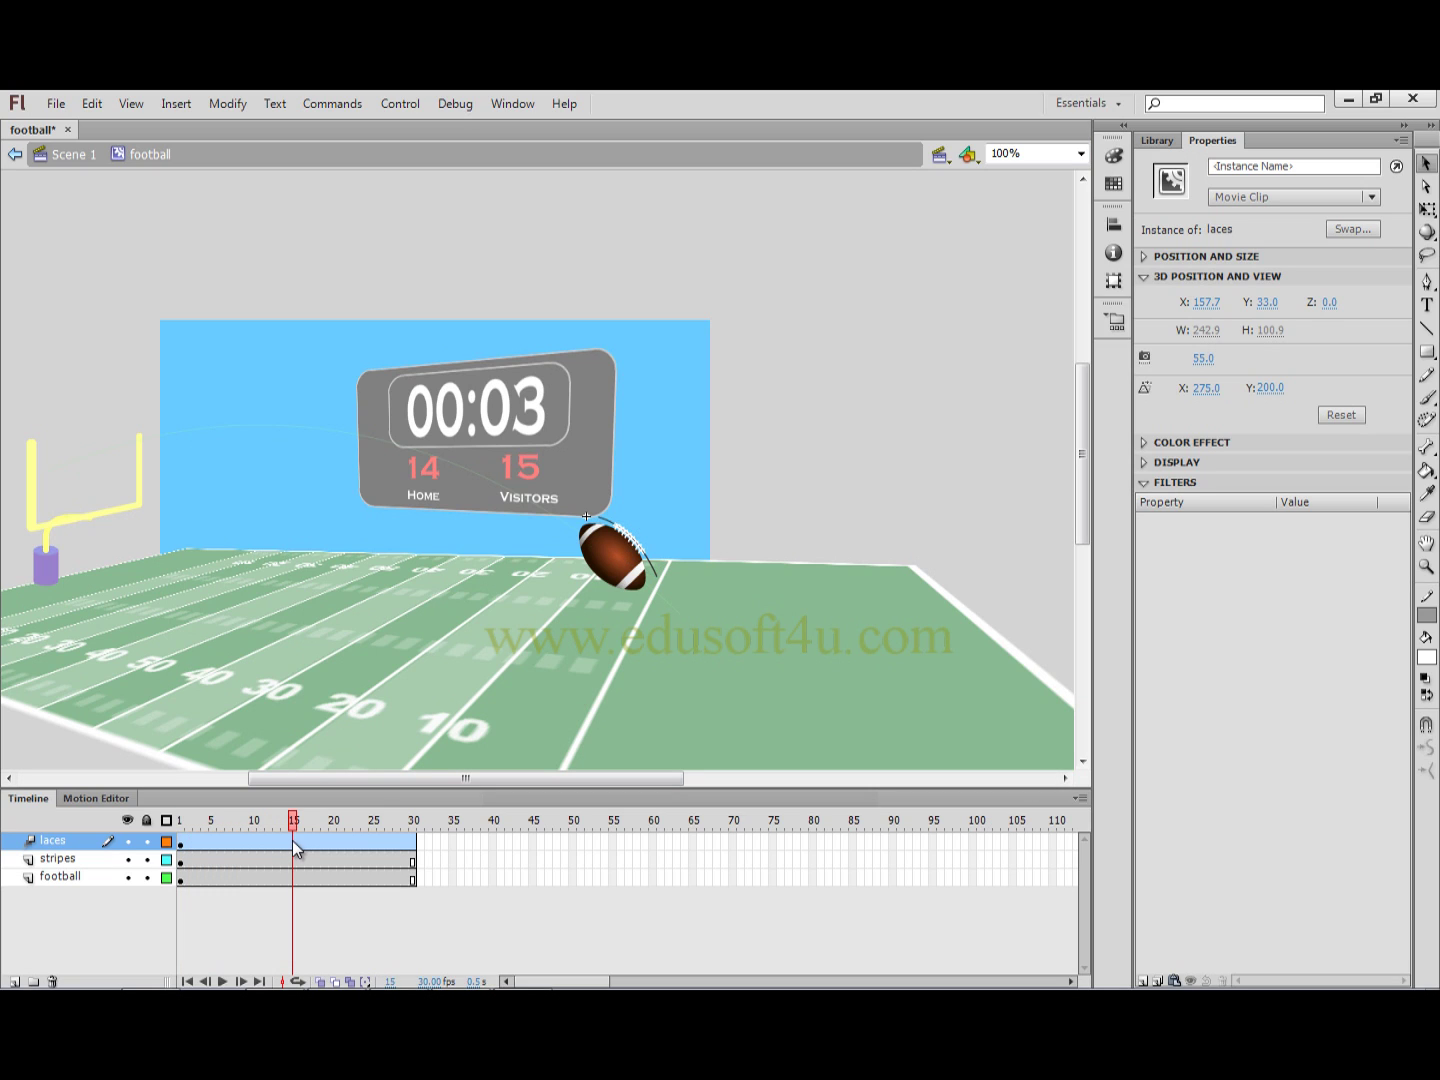
left_click(294, 840)
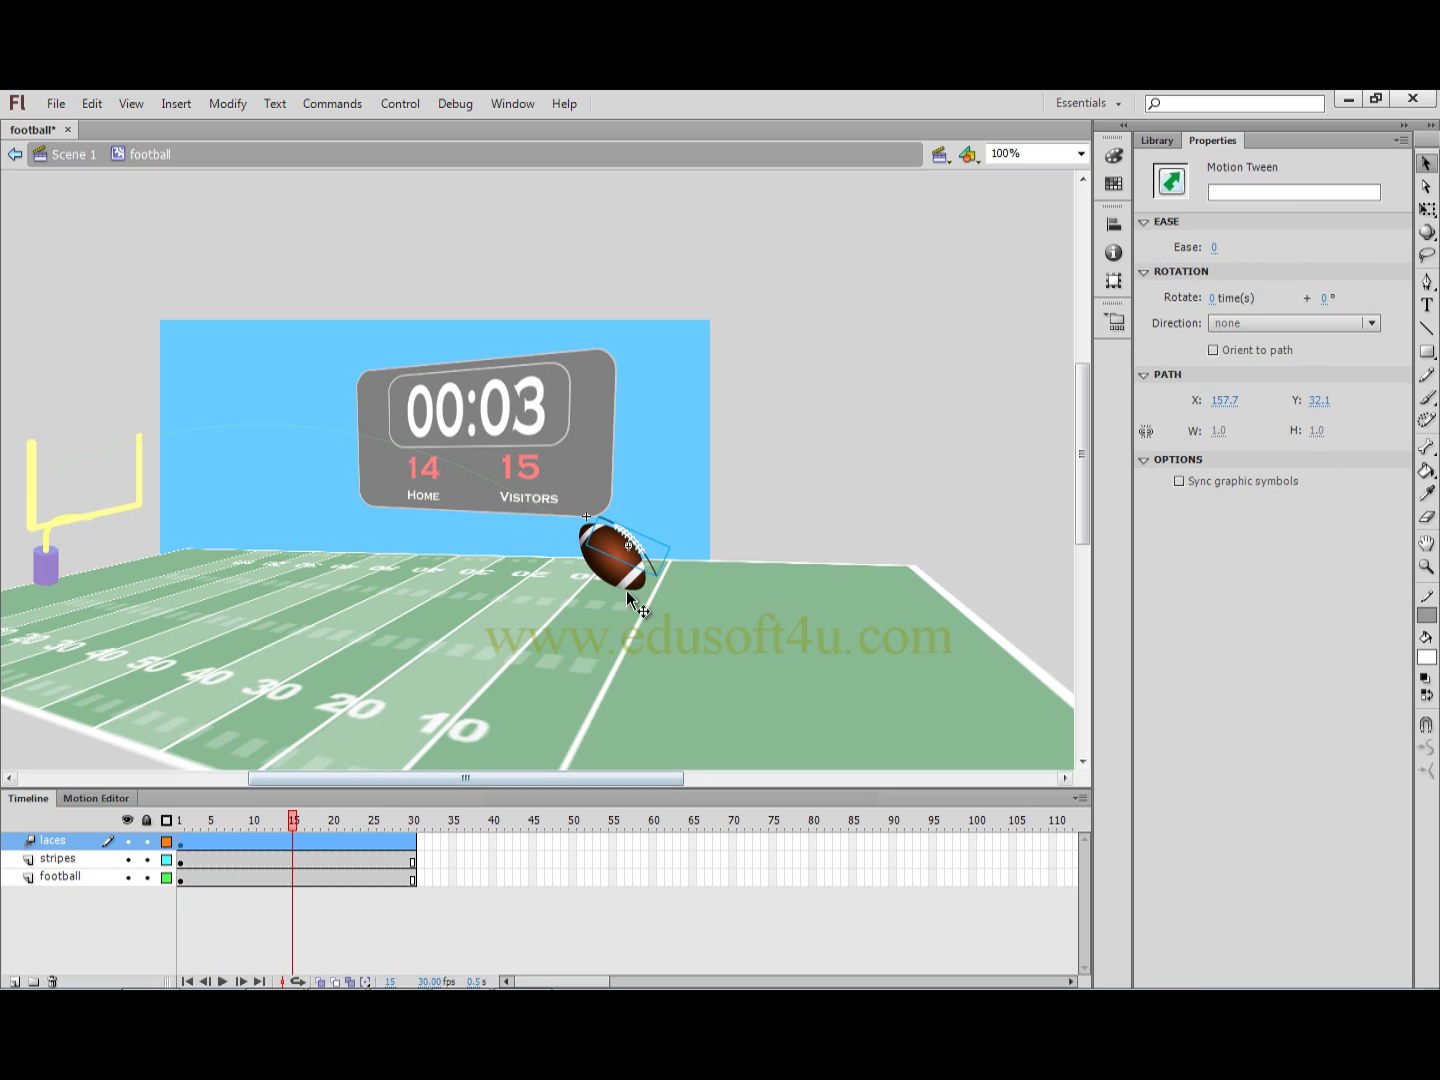
left_click(632, 541)
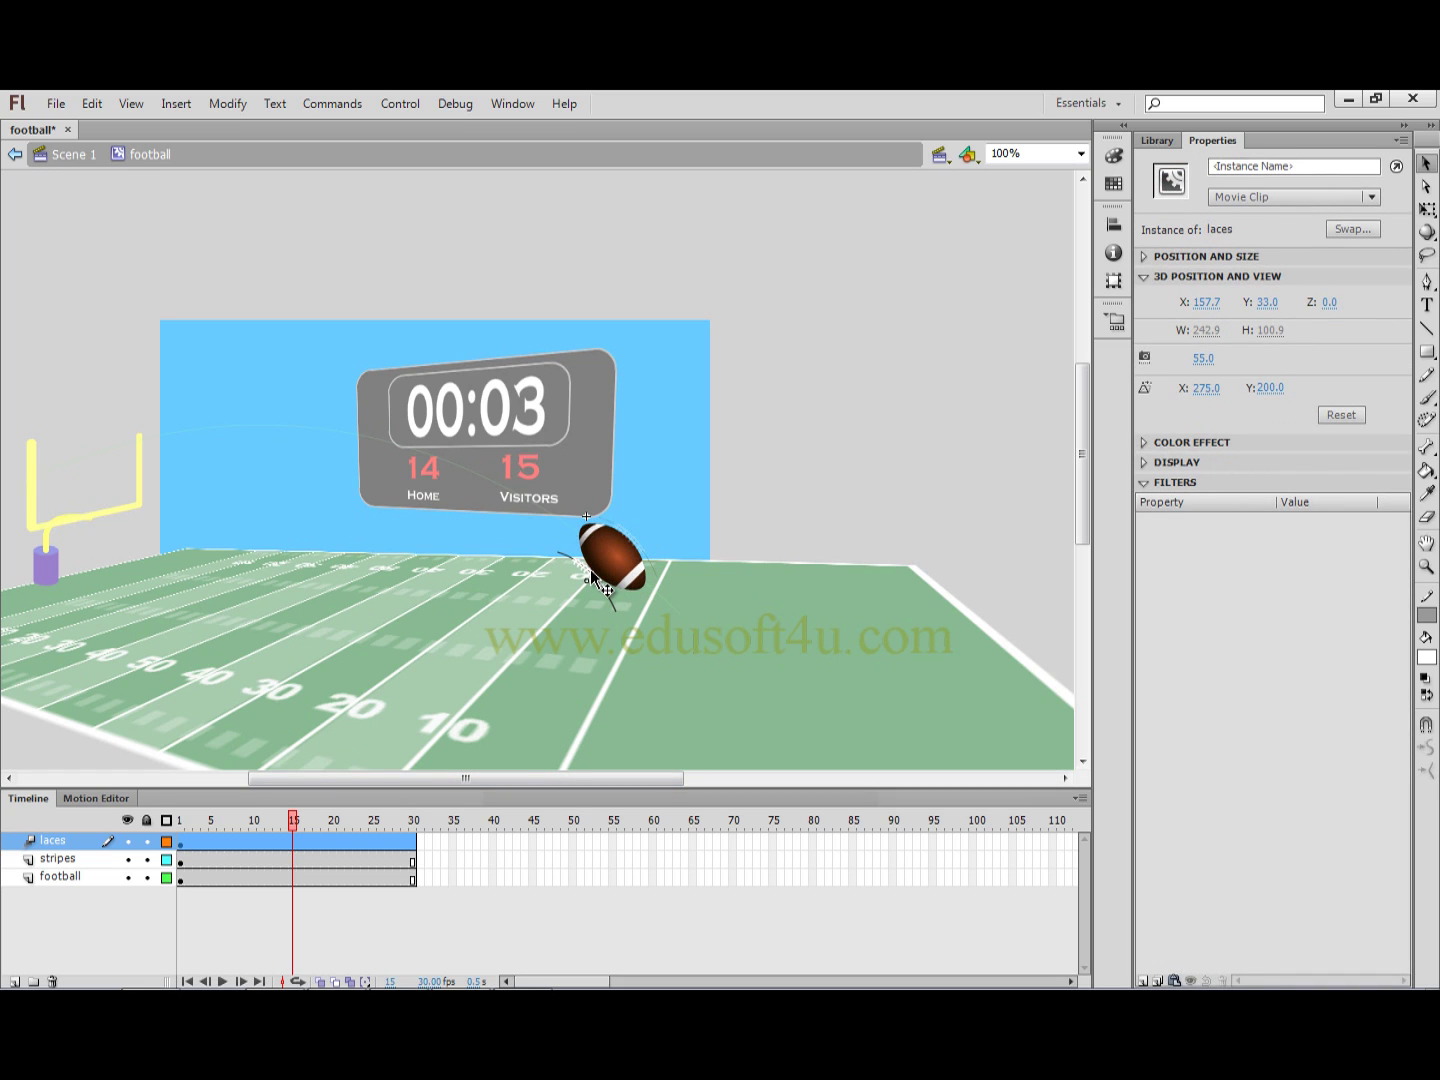
left_click_drag(590, 569, 641, 568)
mouse_move(293, 821)
left_mouse_down()
mouse_move(181, 815)
mouse_move(281, 843)
mouse_move(212, 842)
mouse_move(299, 844)
mouse_move(199, 826)
mouse_move(297, 850)
mouse_move(234, 832)
mouse_move(180, 840)
left_mouse_up()
- Collapse the tween's rotation, path, and extra option sections and float the Properties panel
left_click(181, 841)
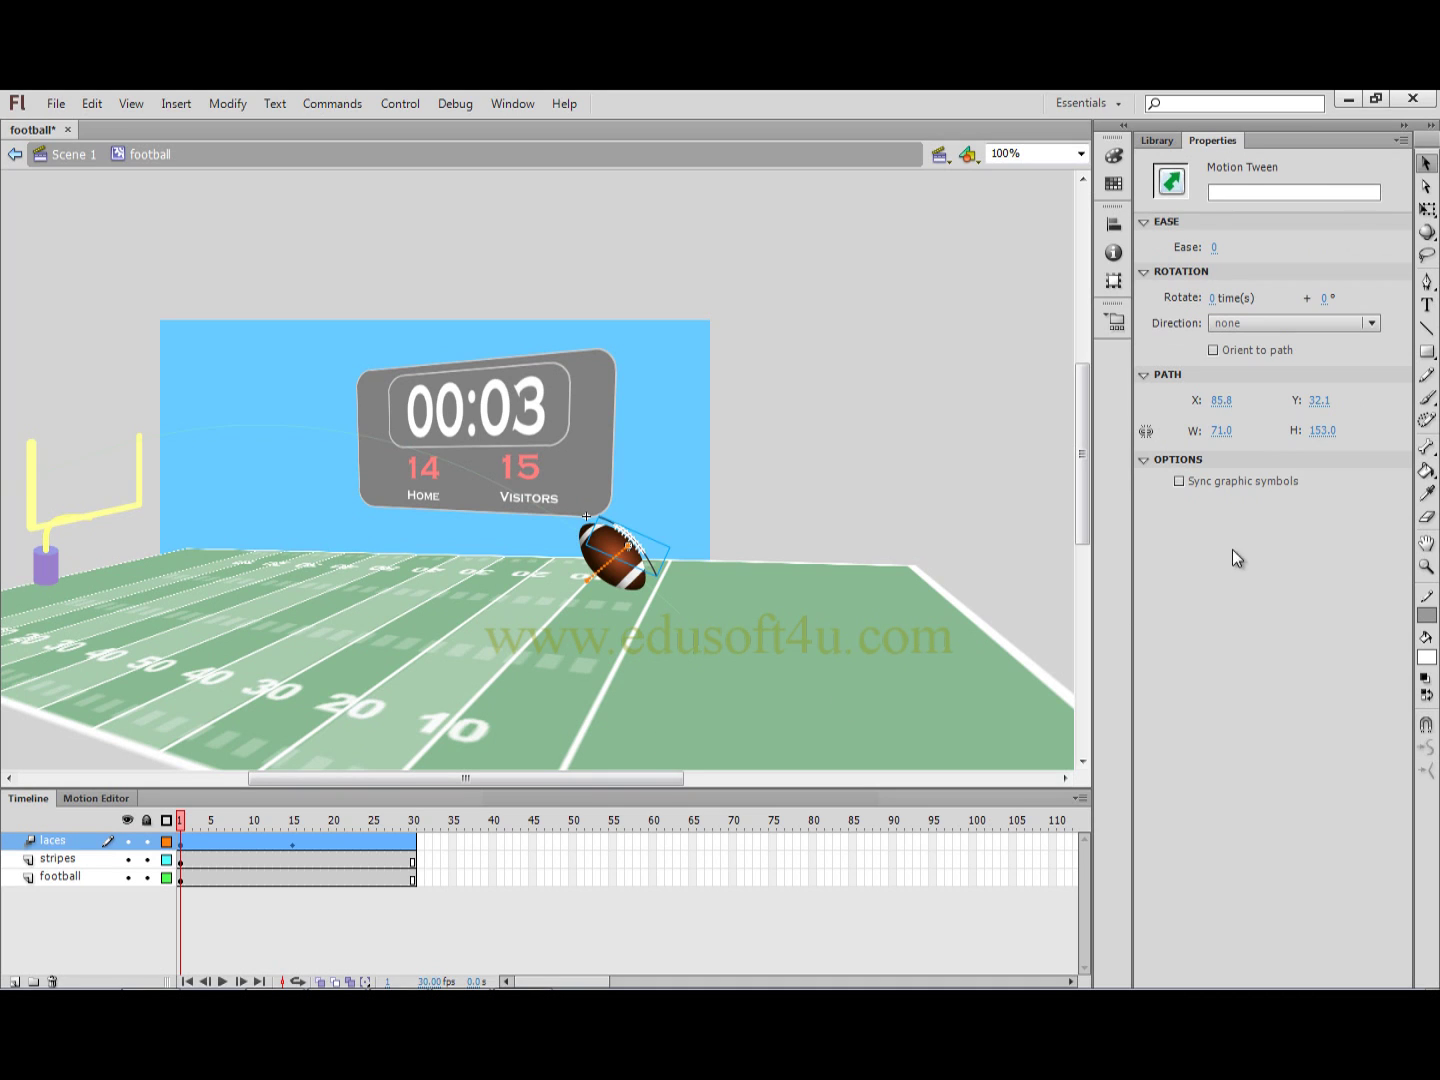
left_click(1143, 459)
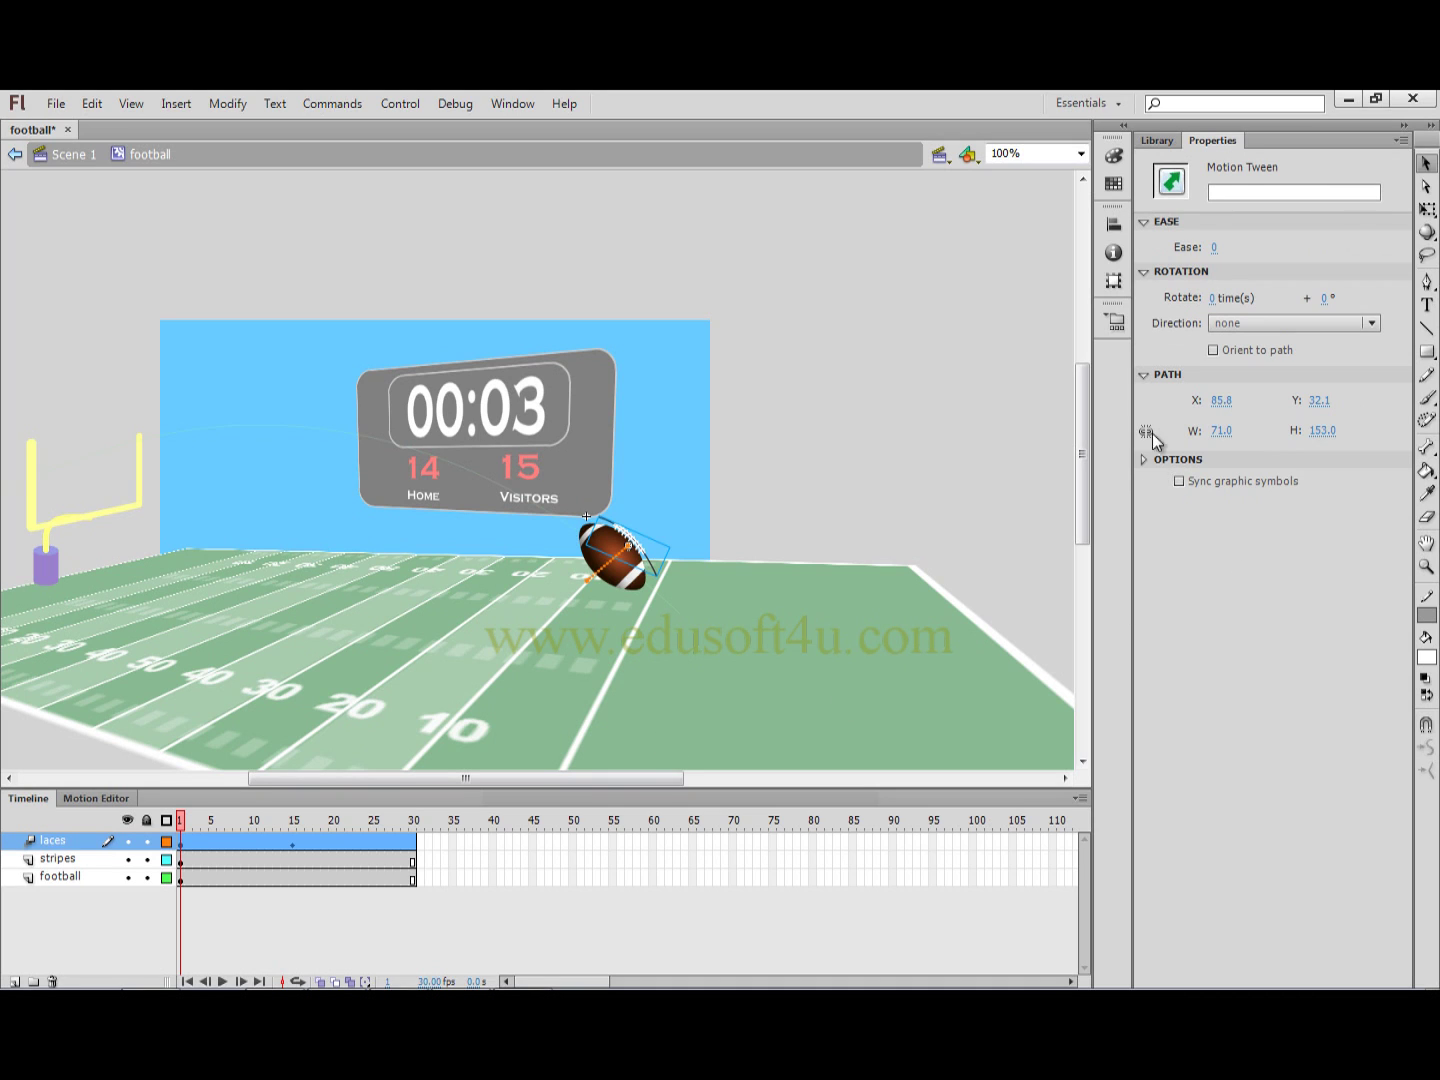
left_click(1144, 374)
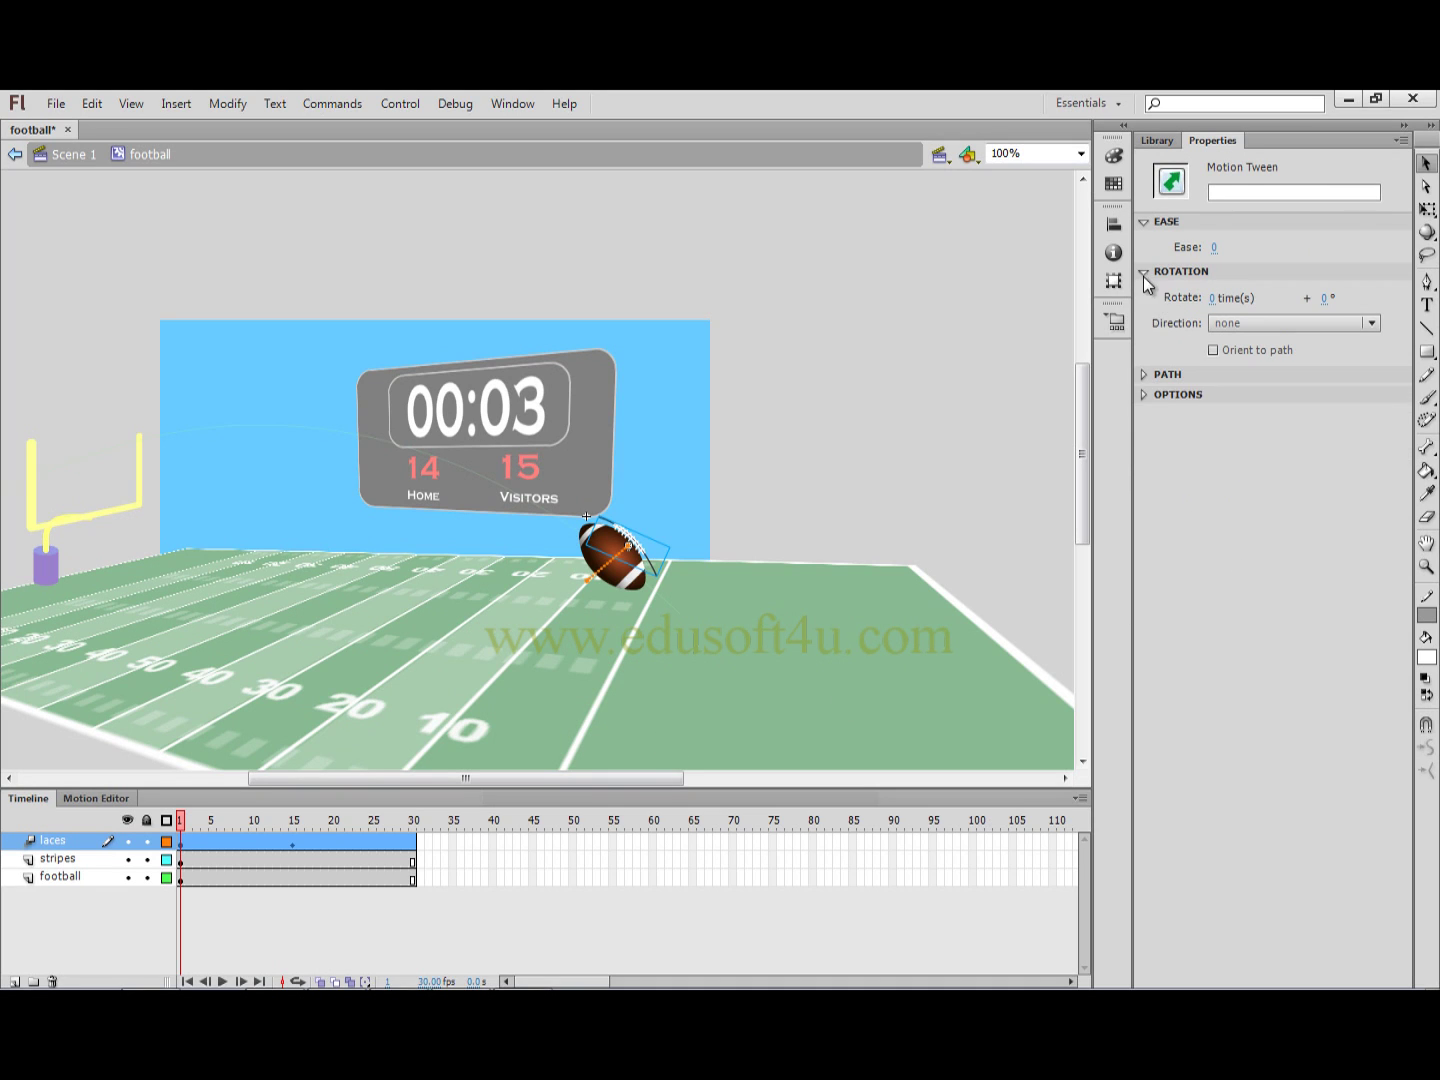
left_click(1145, 277)
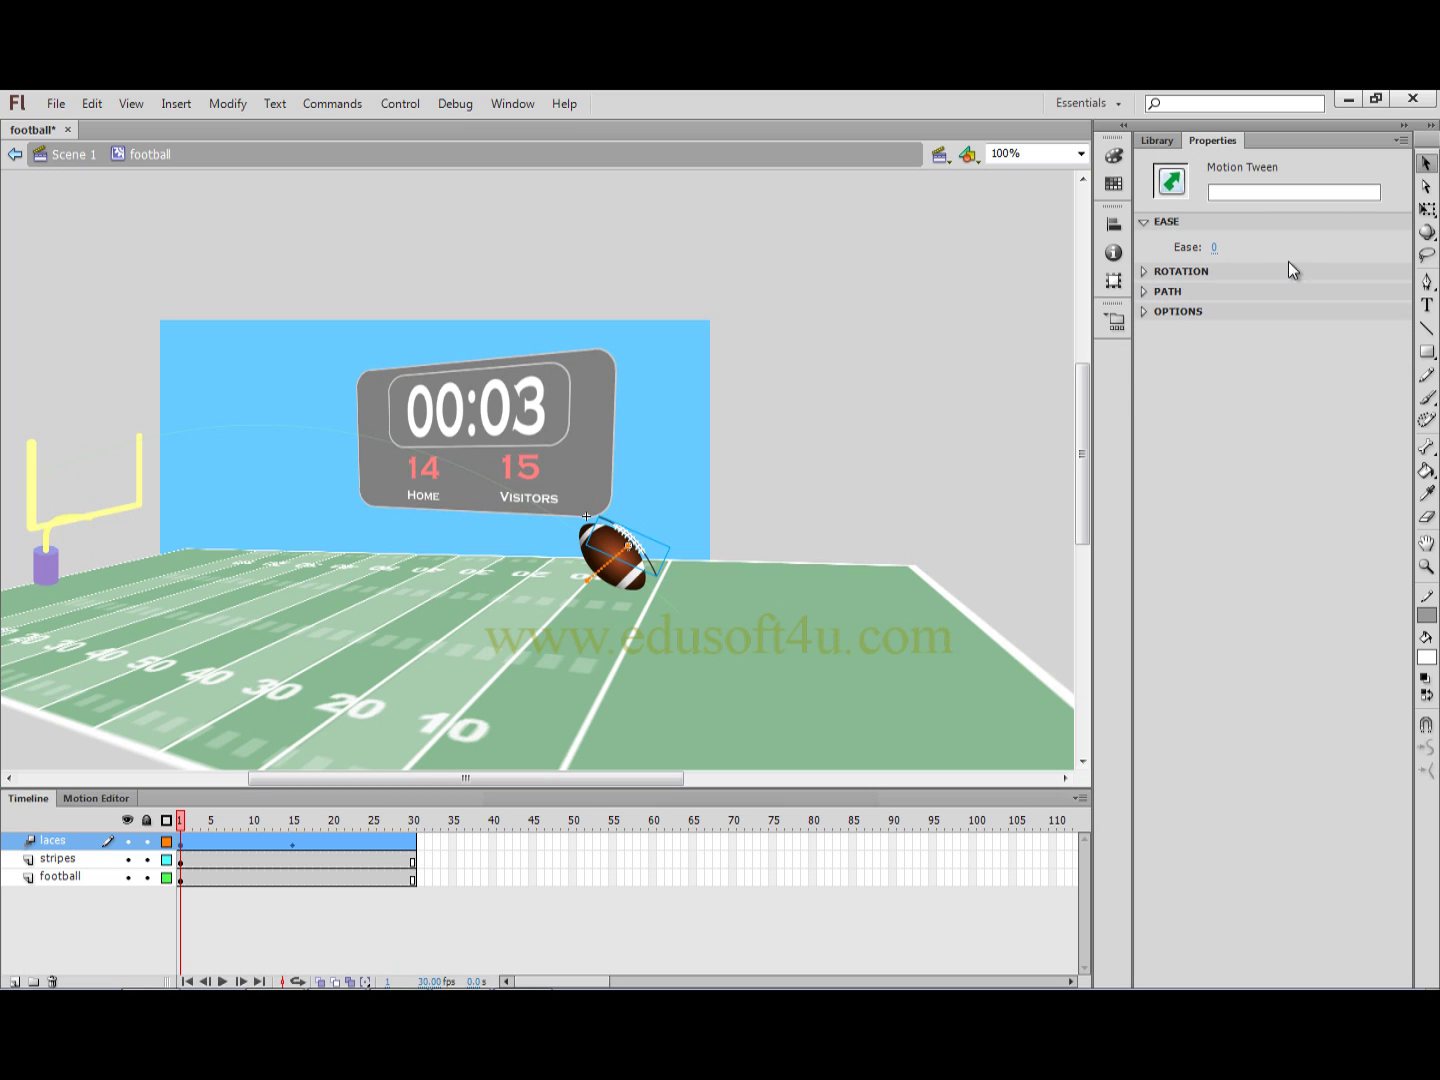
left_click_drag(1288, 142, 1279, 110)
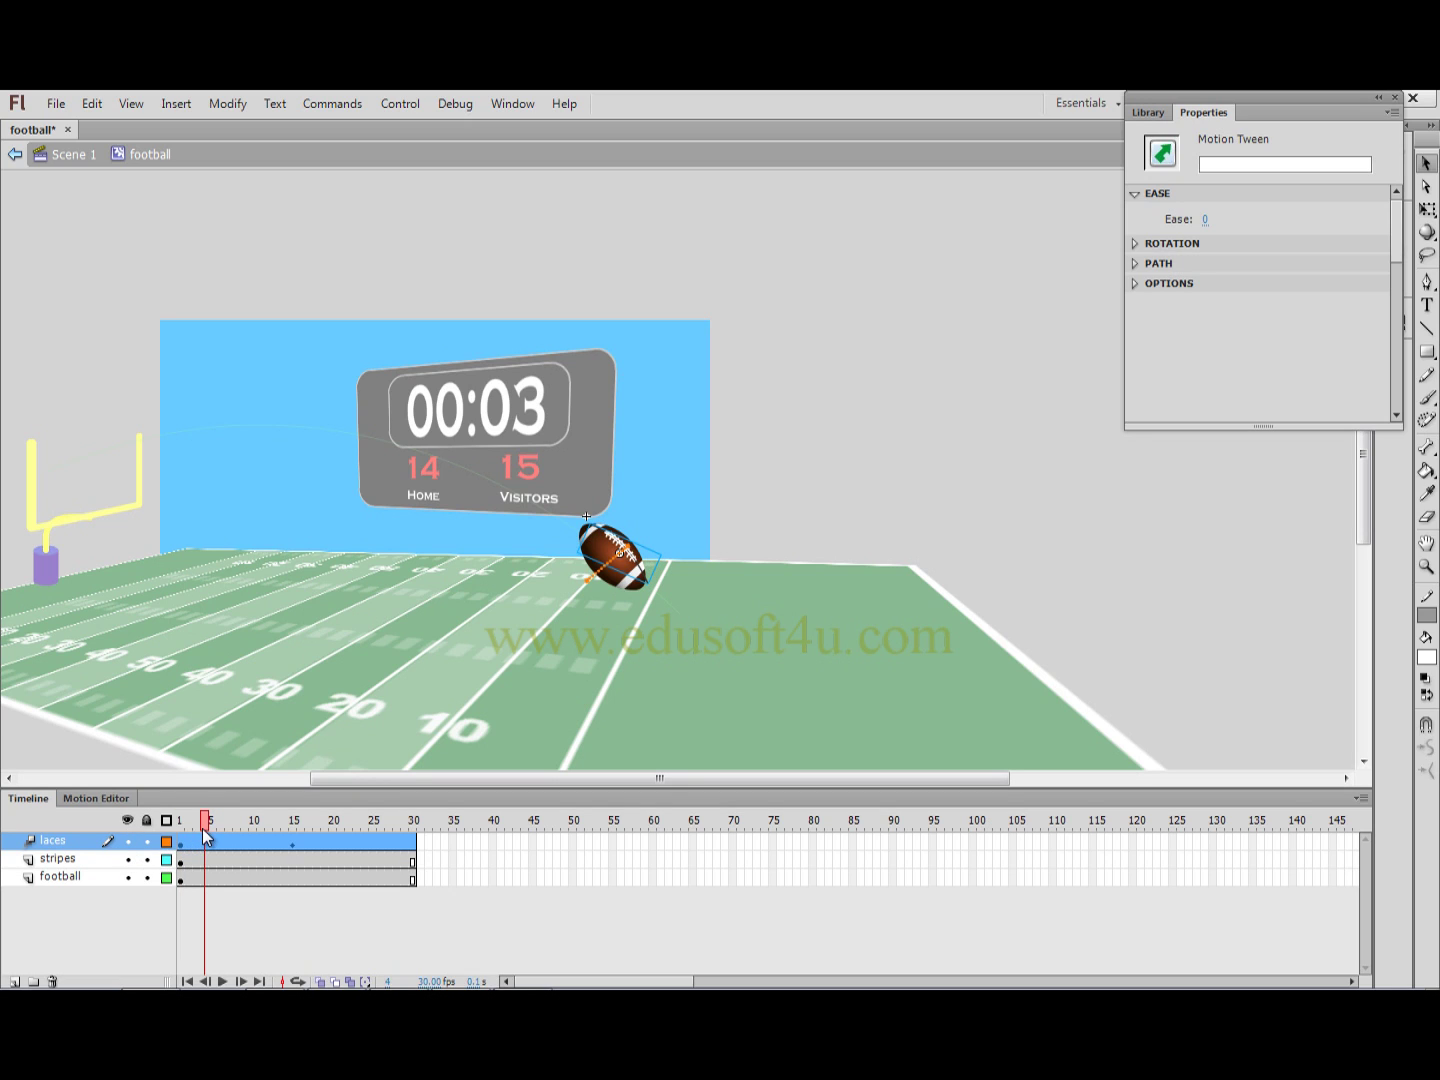
- Preview the laces motion near frame 1 and select the laces clip
left_click(190, 823)
left_click_drag(190, 823, 181, 823)
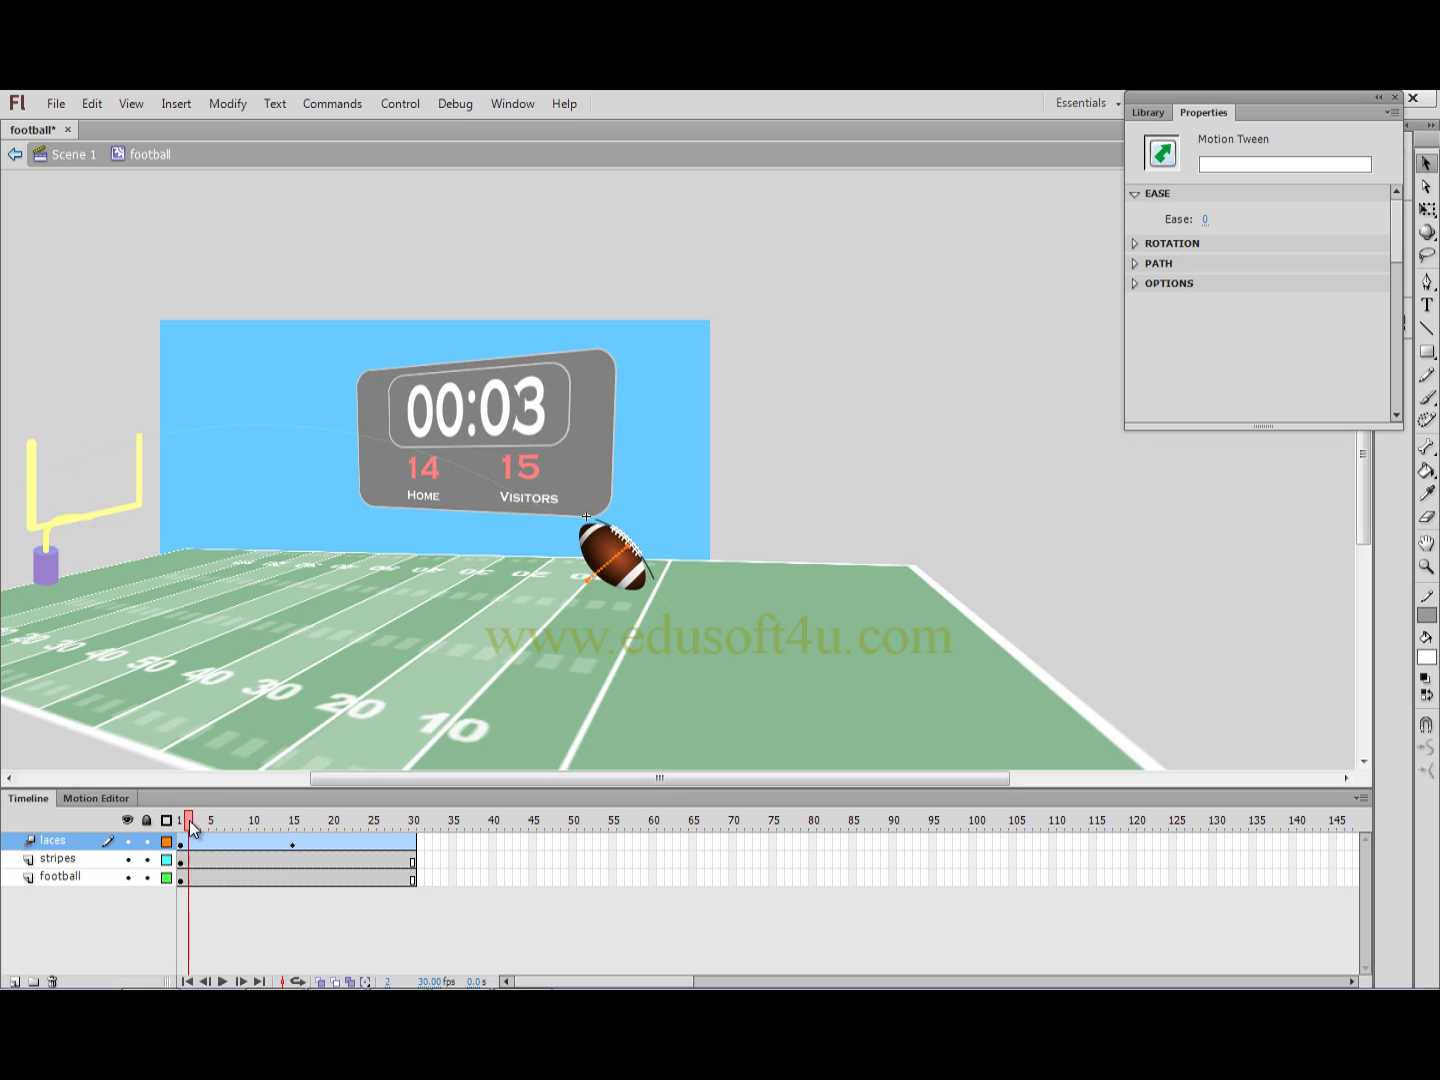
left_click(132, 845)
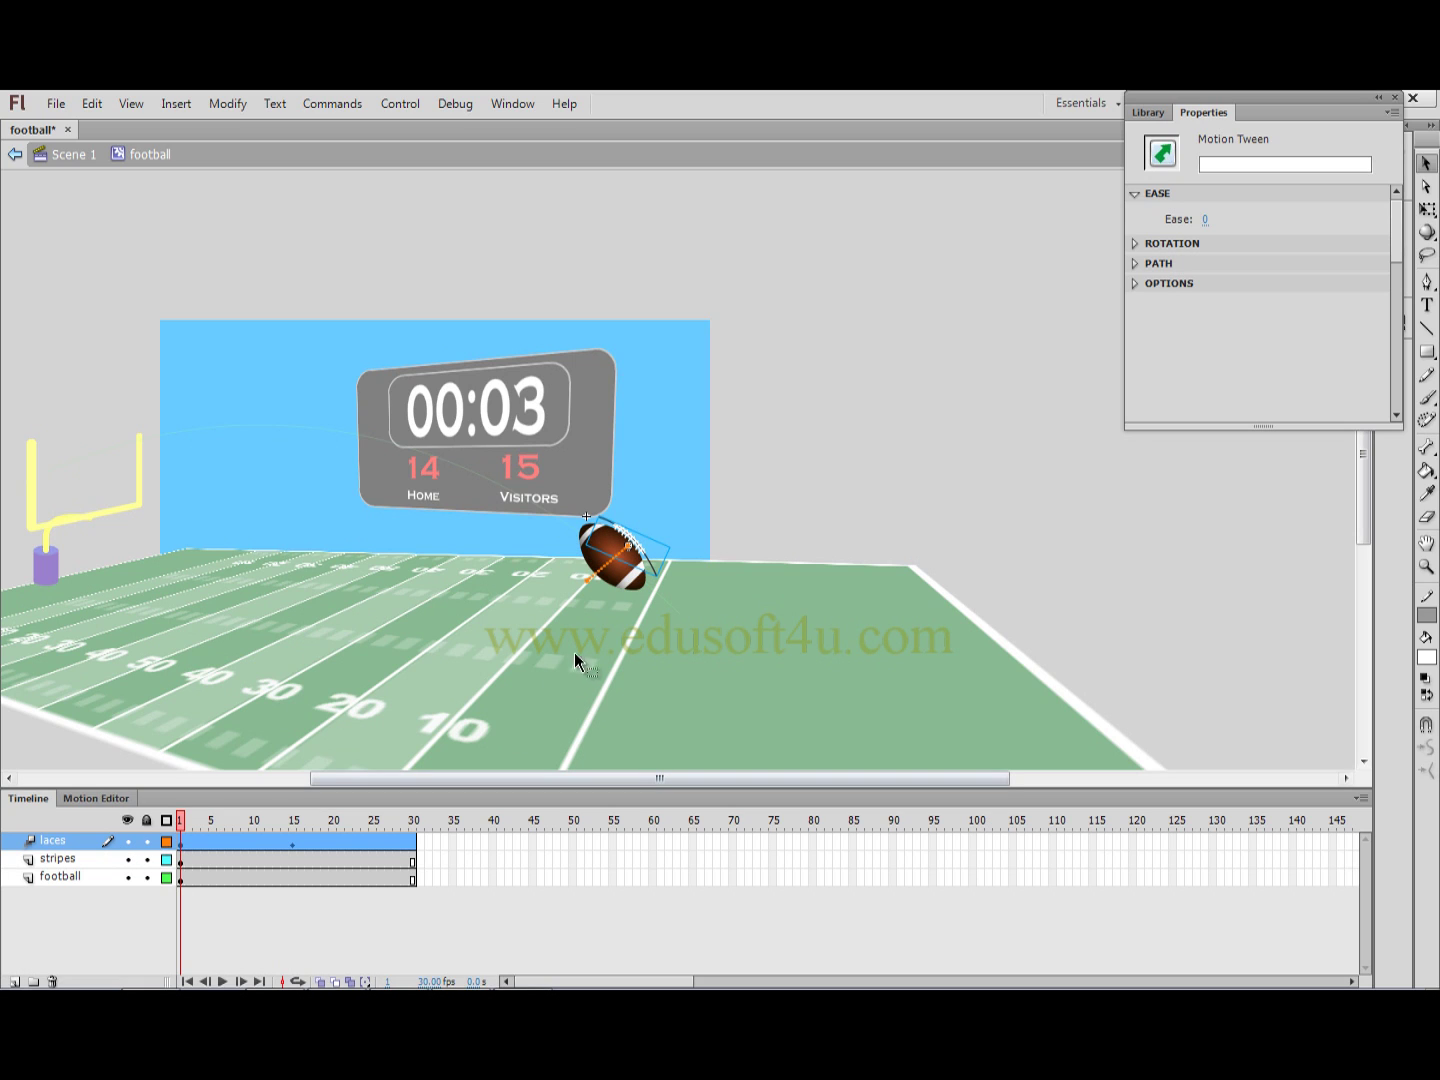
left_click(639, 546)
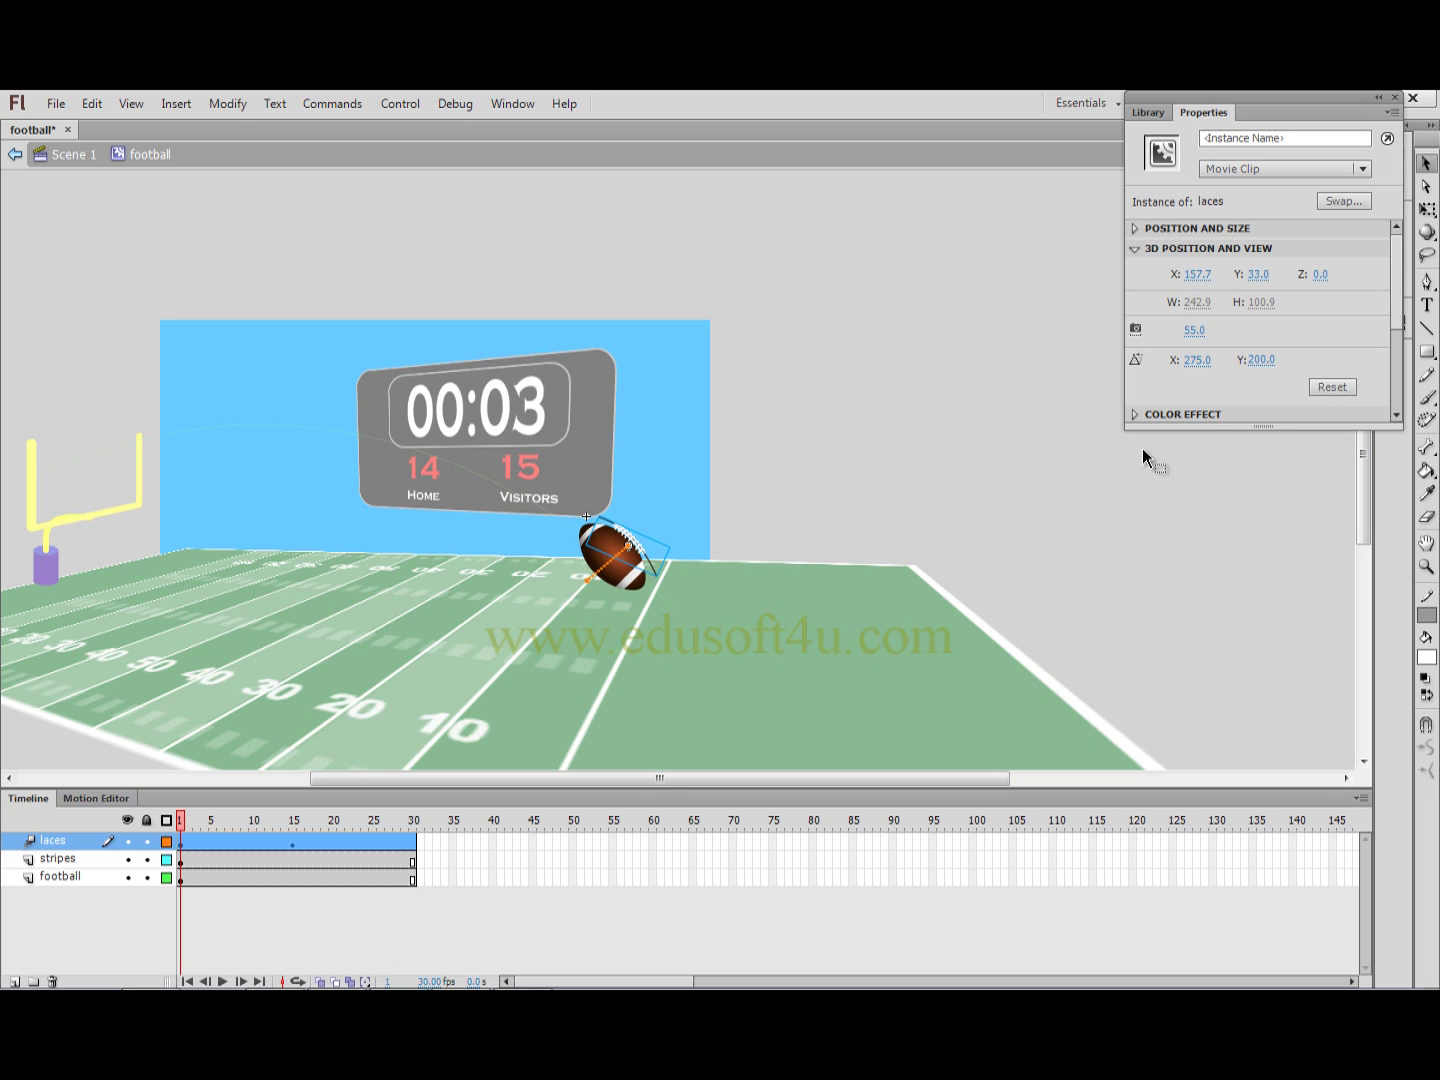
- Collapse 3D Position in Properties and open the Add Filter list for the laces
scroll(1390, 400, "down", 2)
scroll(1390, 405, "down", 2)
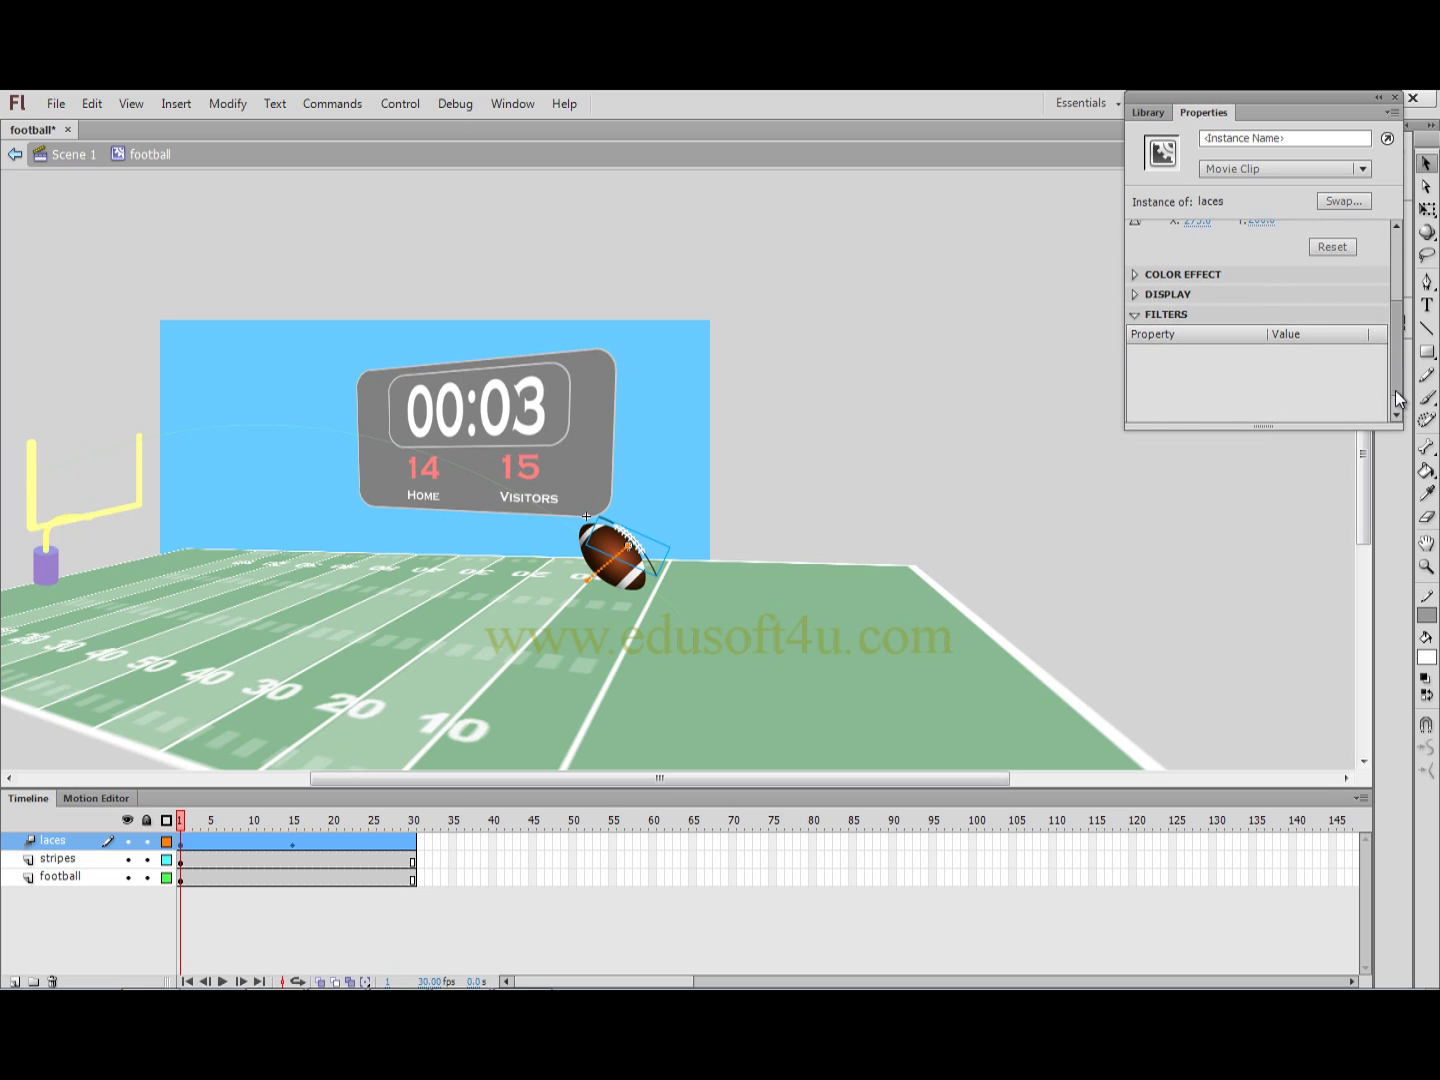
scroll(1396, 418, "down", 1)
scroll(1397, 410, "up", 2)
scroll(1399, 330, "up", 2)
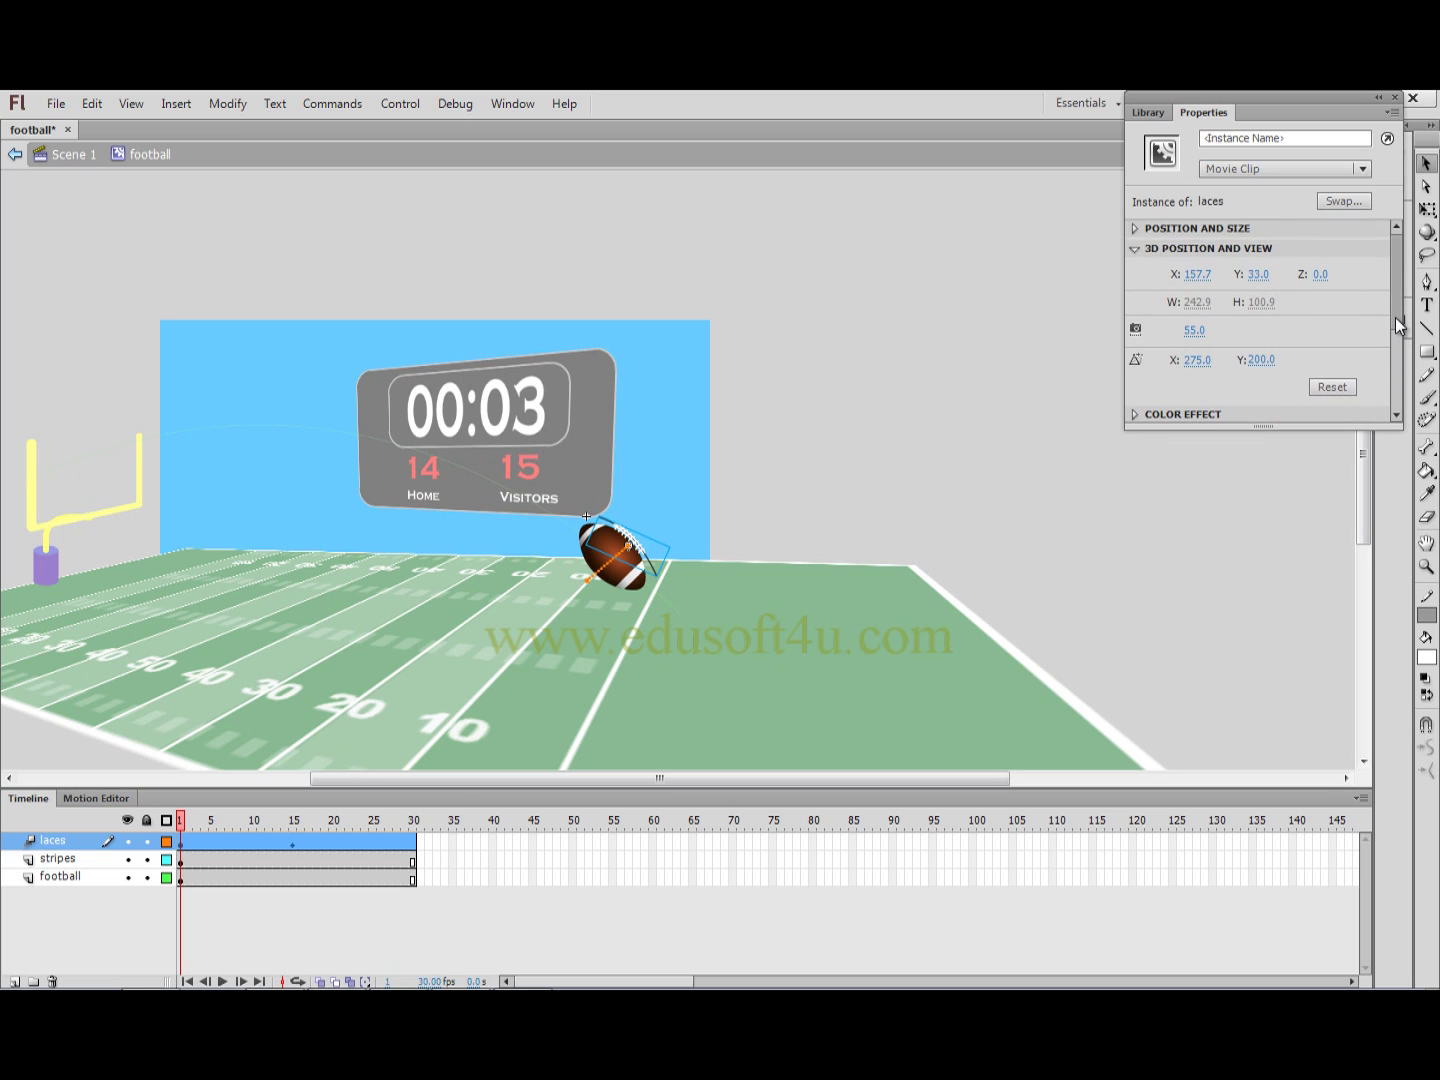
left_click(1135, 251)
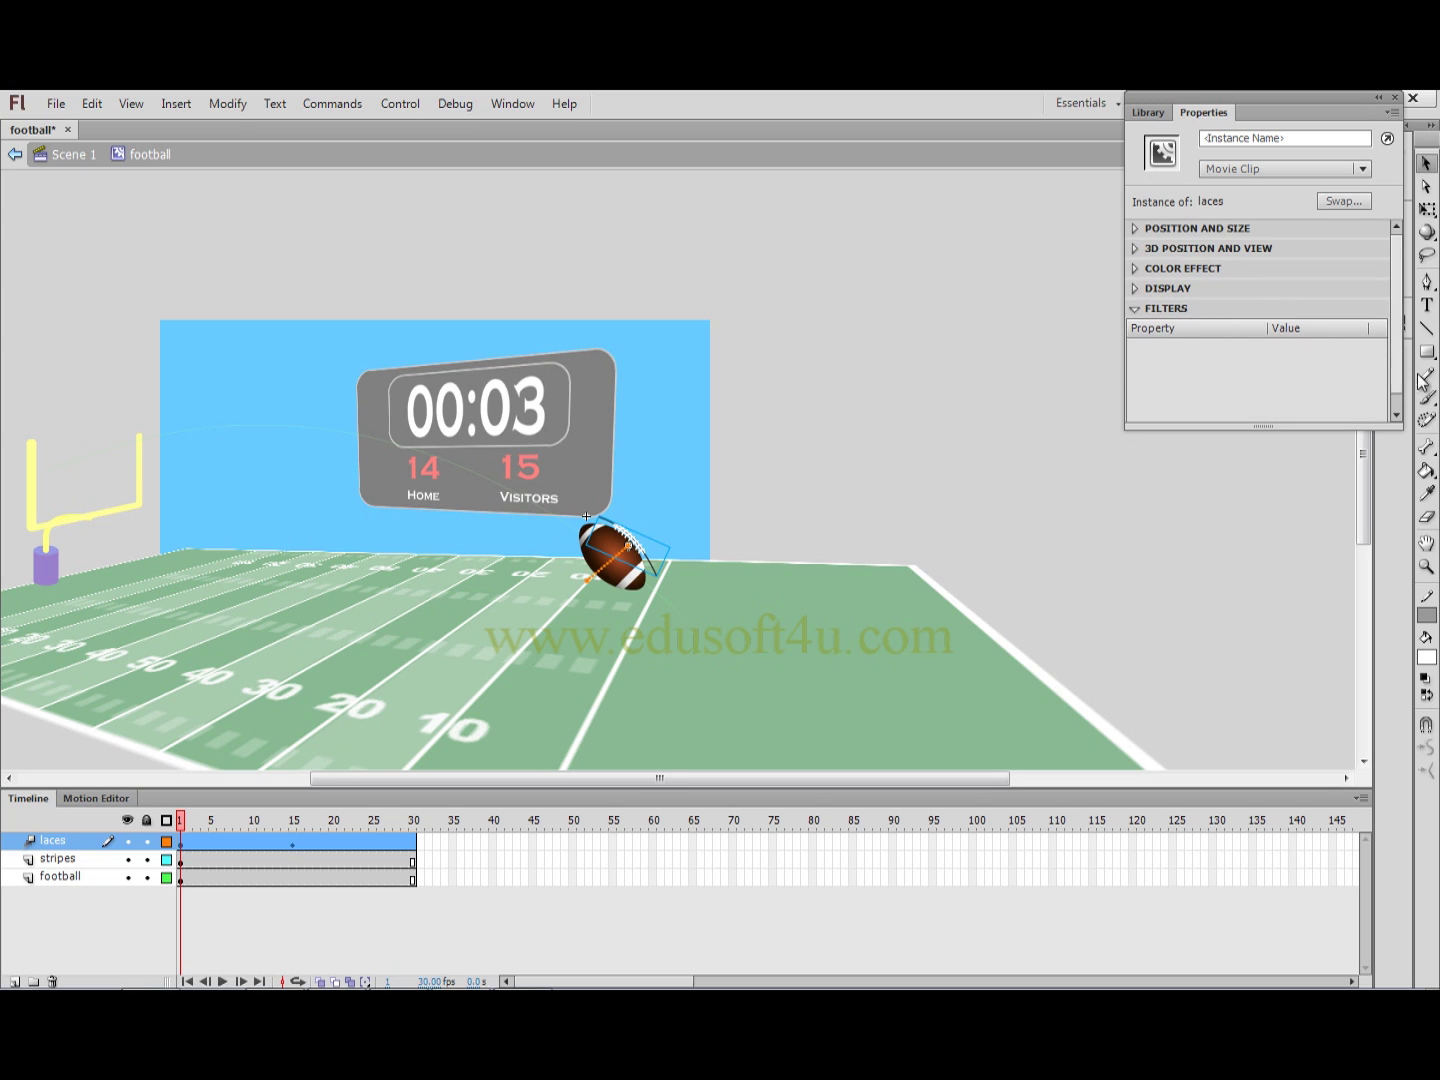
left_click_drag(1397, 300, 1397, 349)
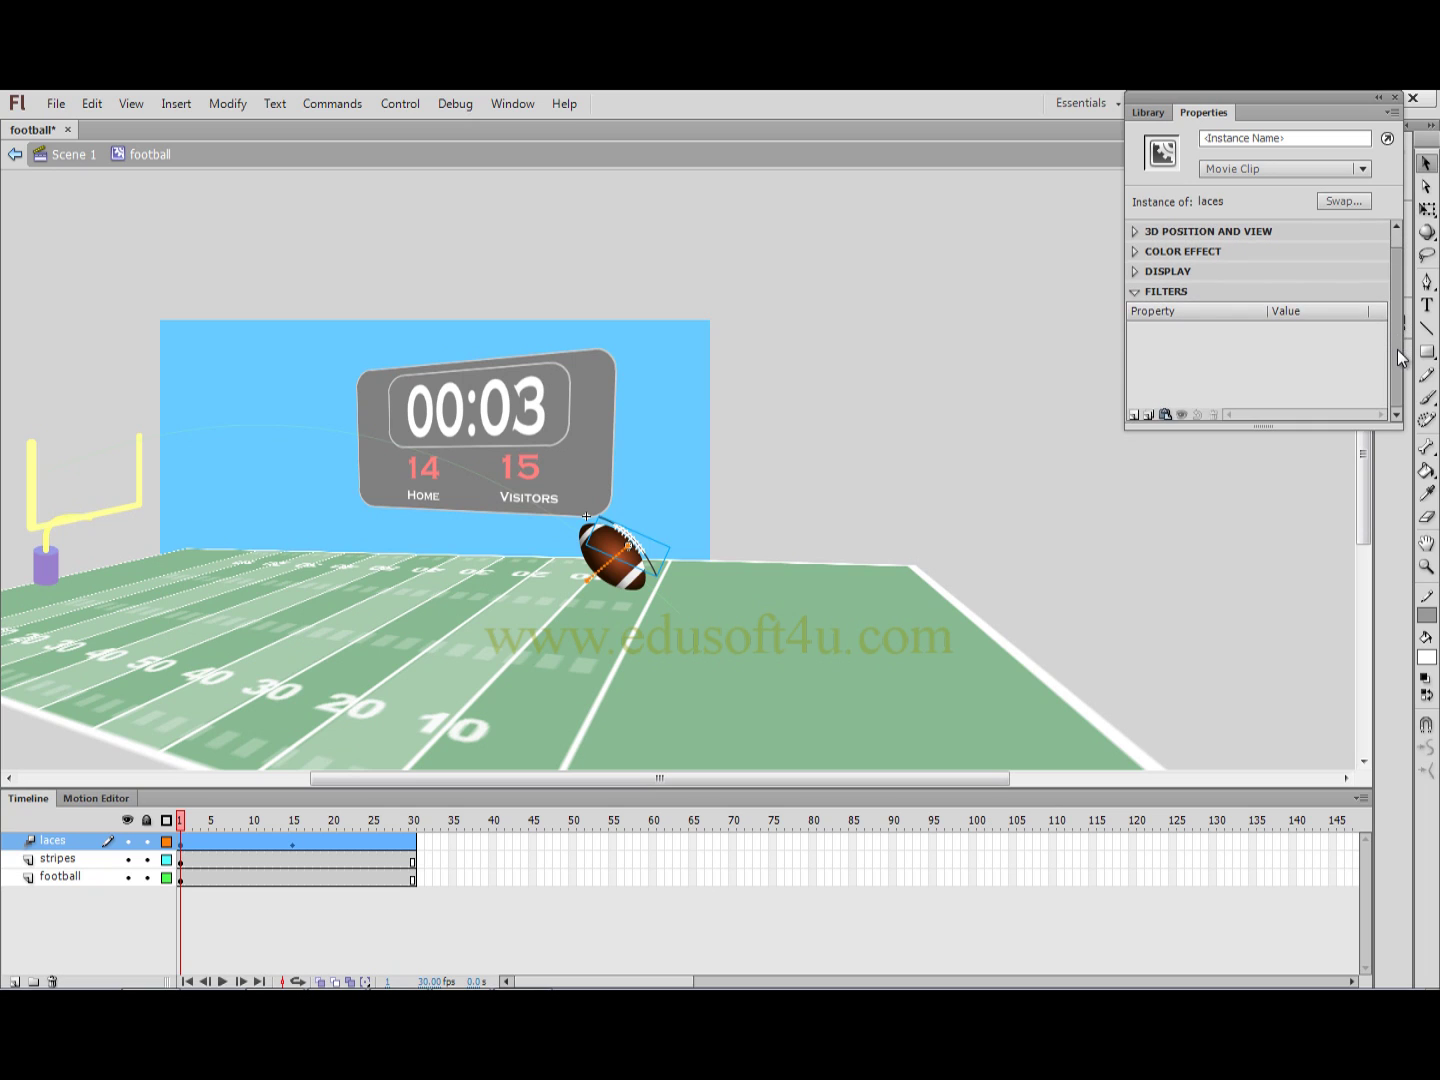
left_click(1133, 416)
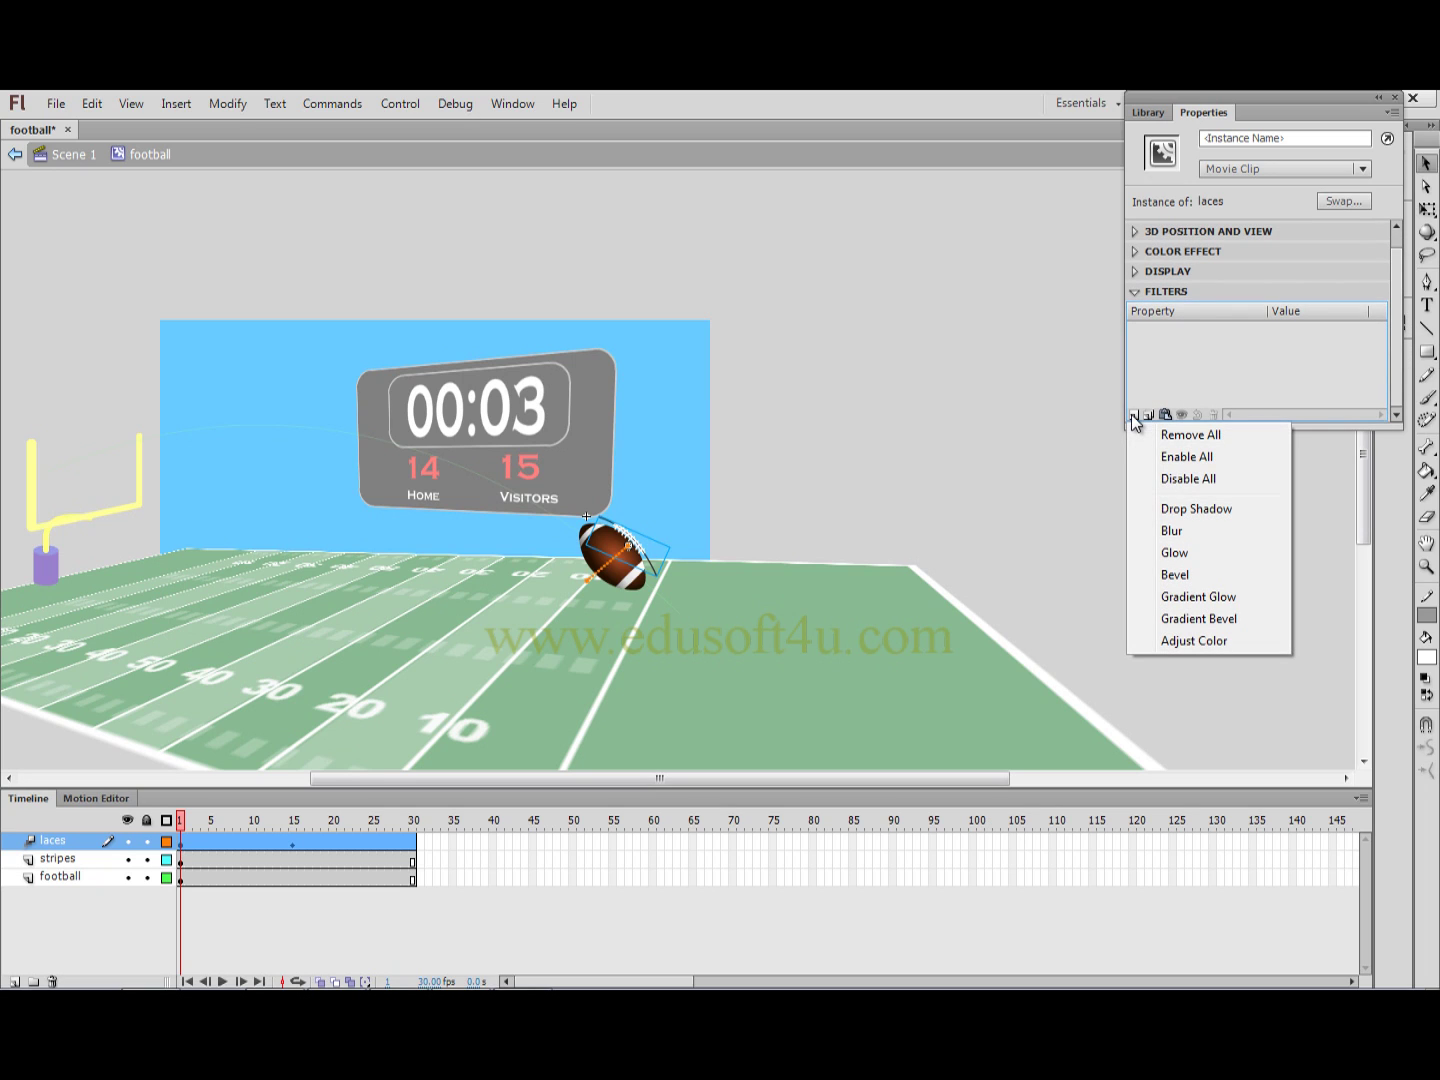
- Add a Blur filter to the laces with X/Y unlinked, Blur X 0 and Blur Y 5
left_click(1171, 532)
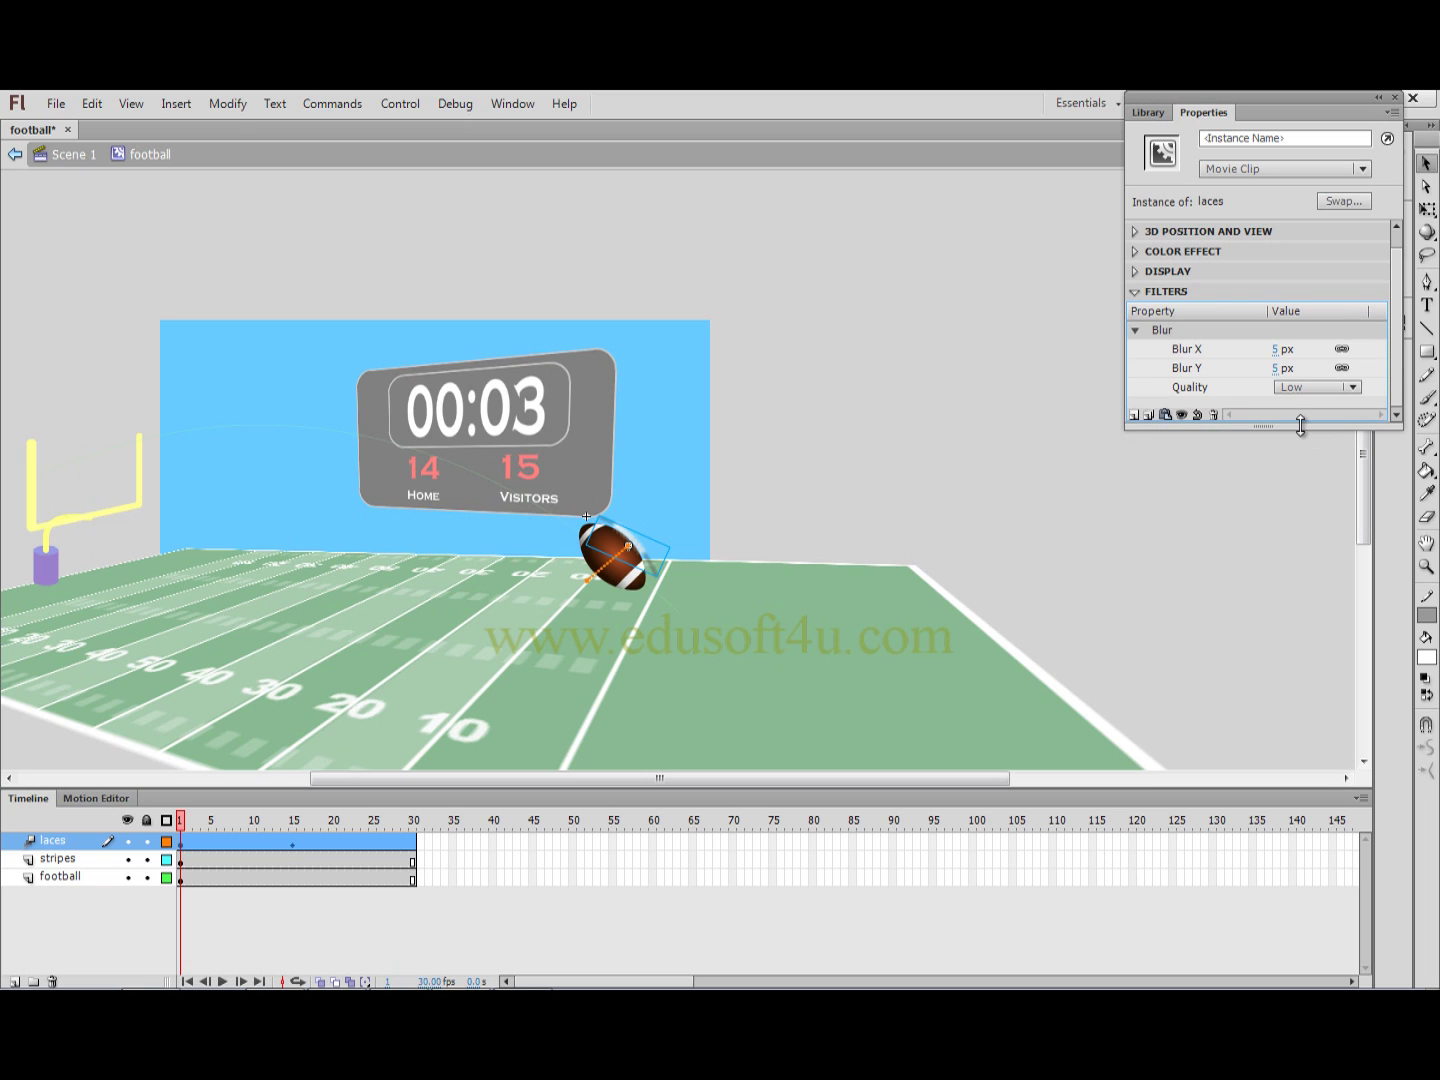
left_click_drag(1300, 425, 1278, 602)
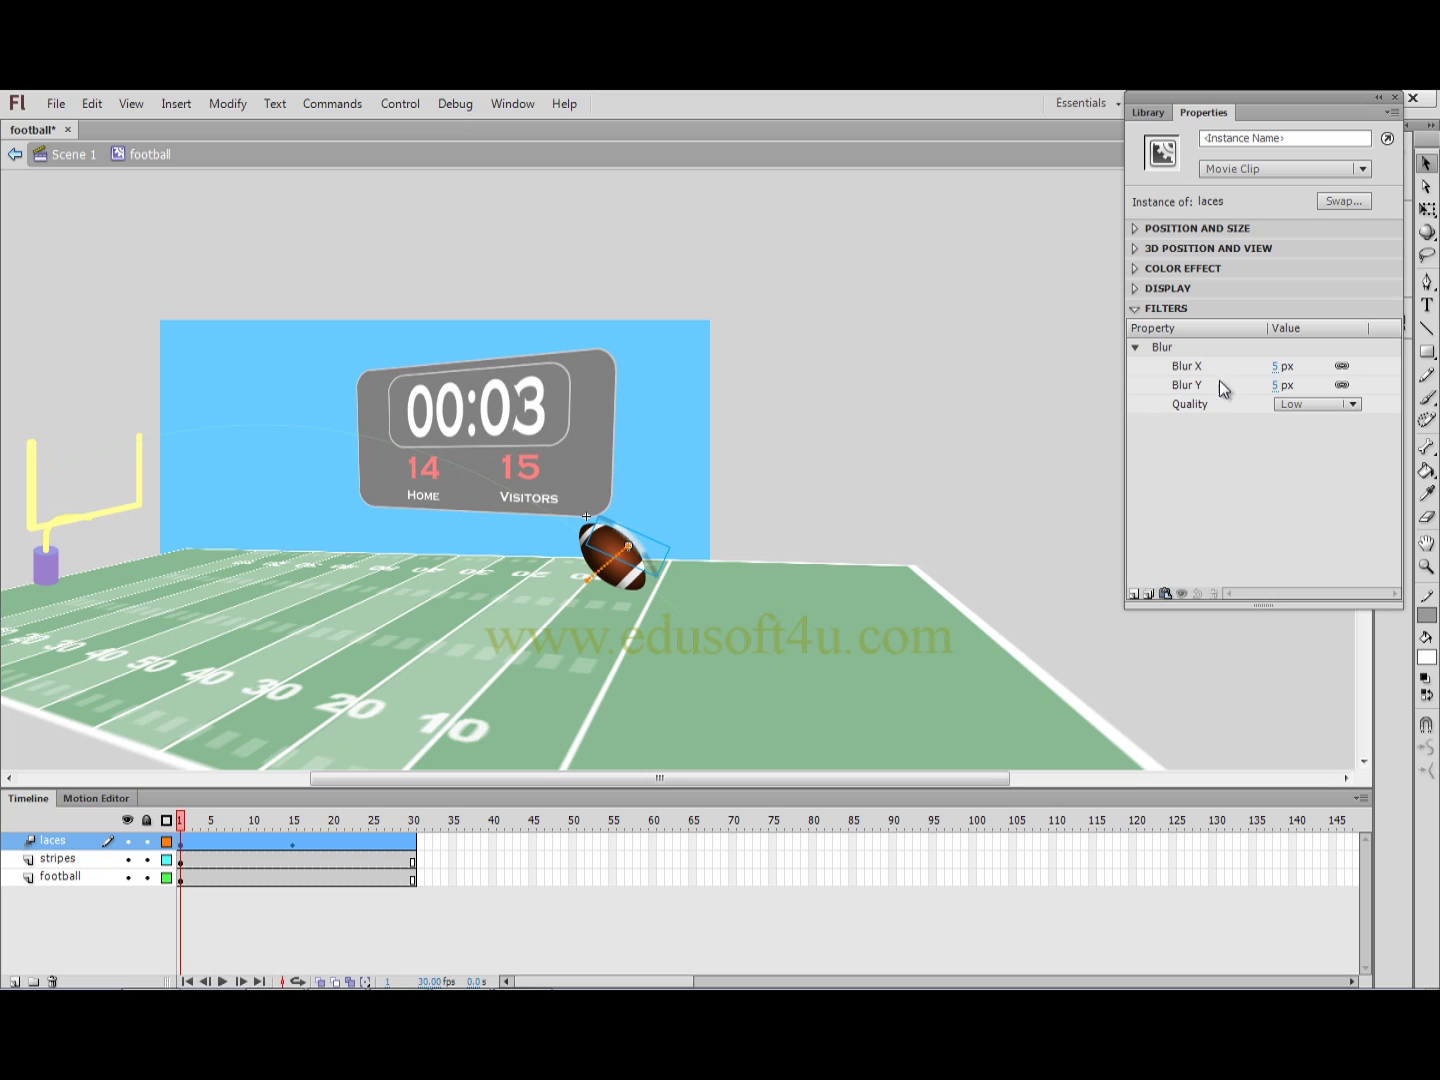
left_click(1341, 367)
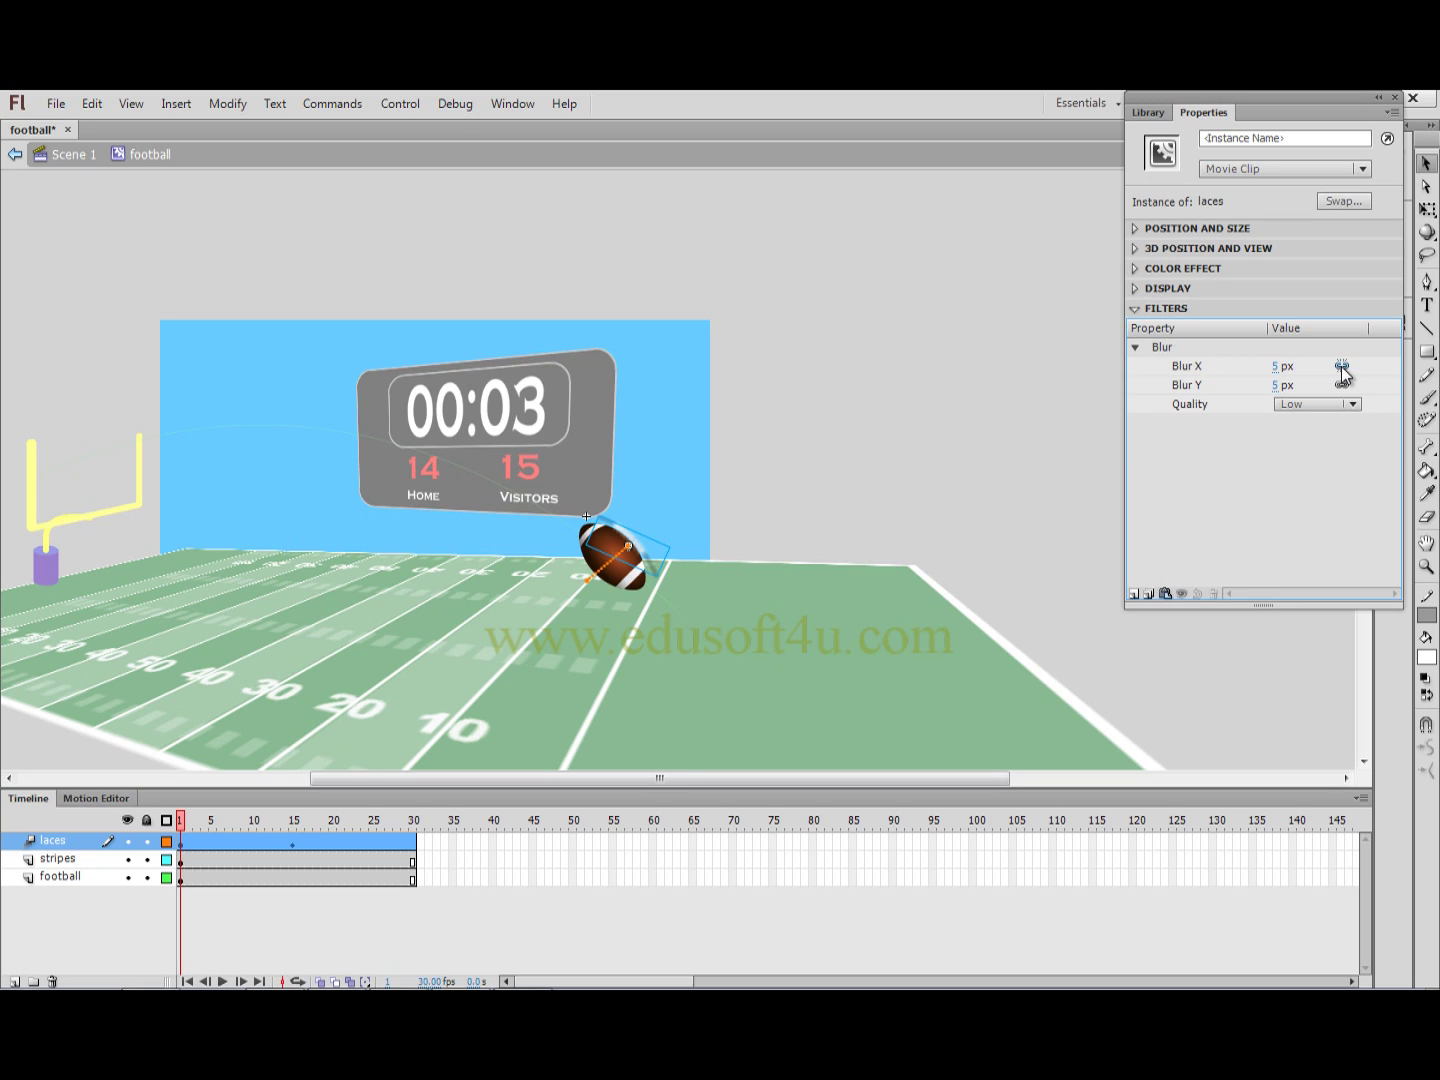
left_click(1273, 366)
type("0")
left_click(1273, 385)
type("0")
type("4")
left_click(1274, 366)
type("0")
left_click(1280, 385)
type("5")
left_click(207, 832)
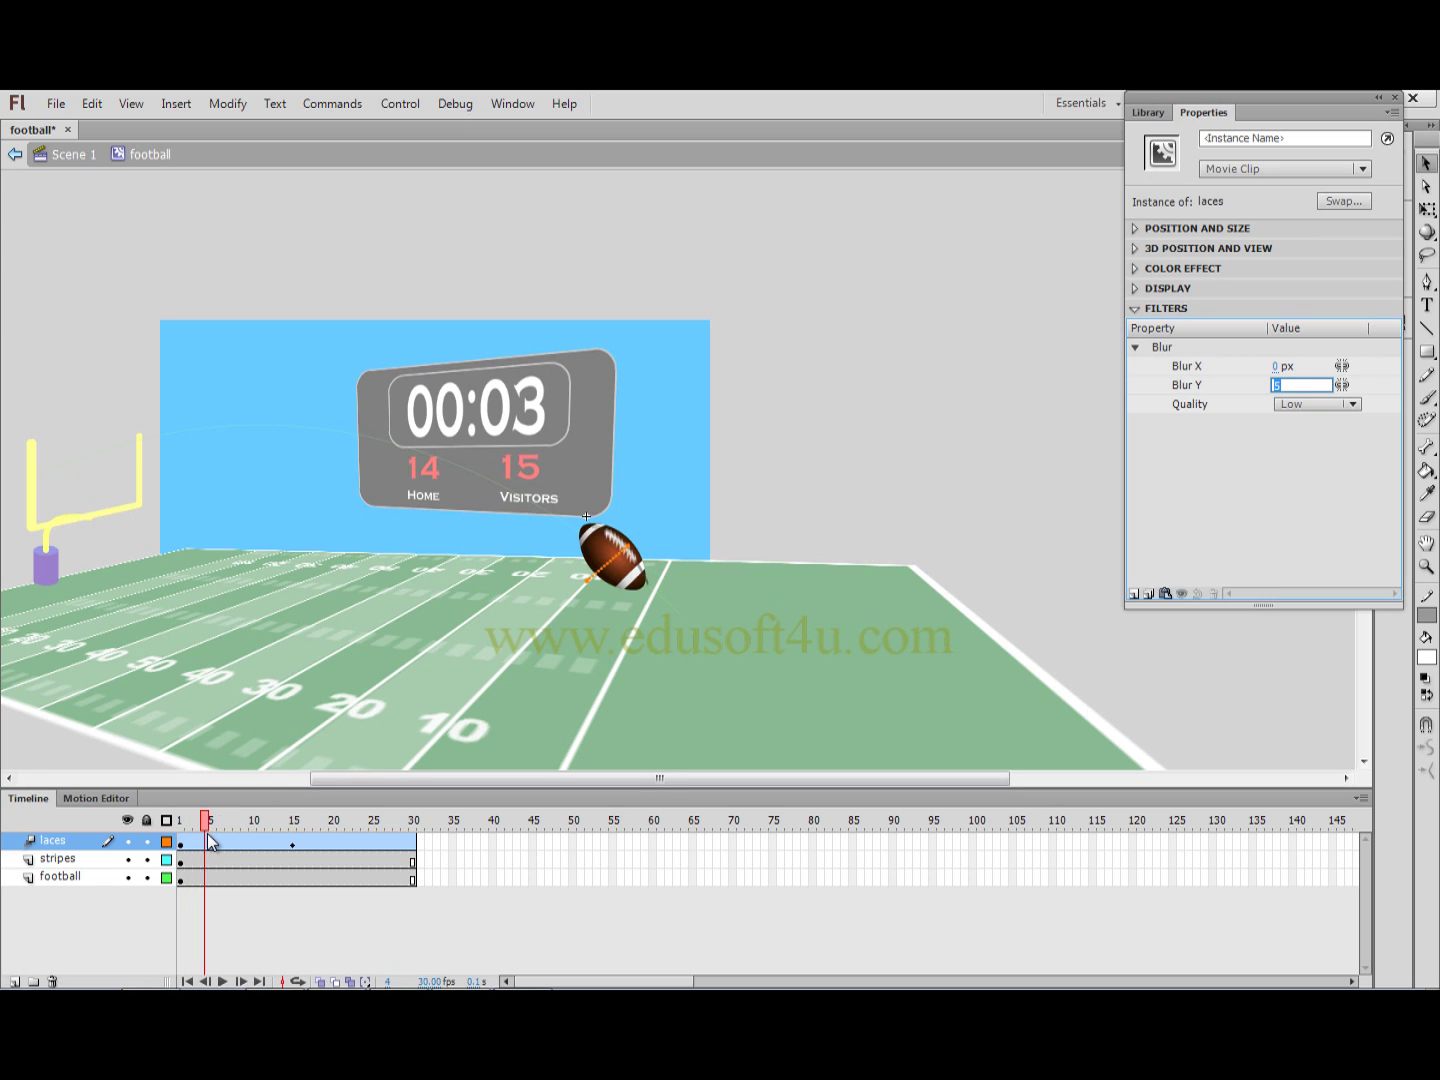
mouse_move(207, 832)
left_mouse_down()
mouse_move(293, 843)
mouse_move(181, 820)
left_mouse_up()
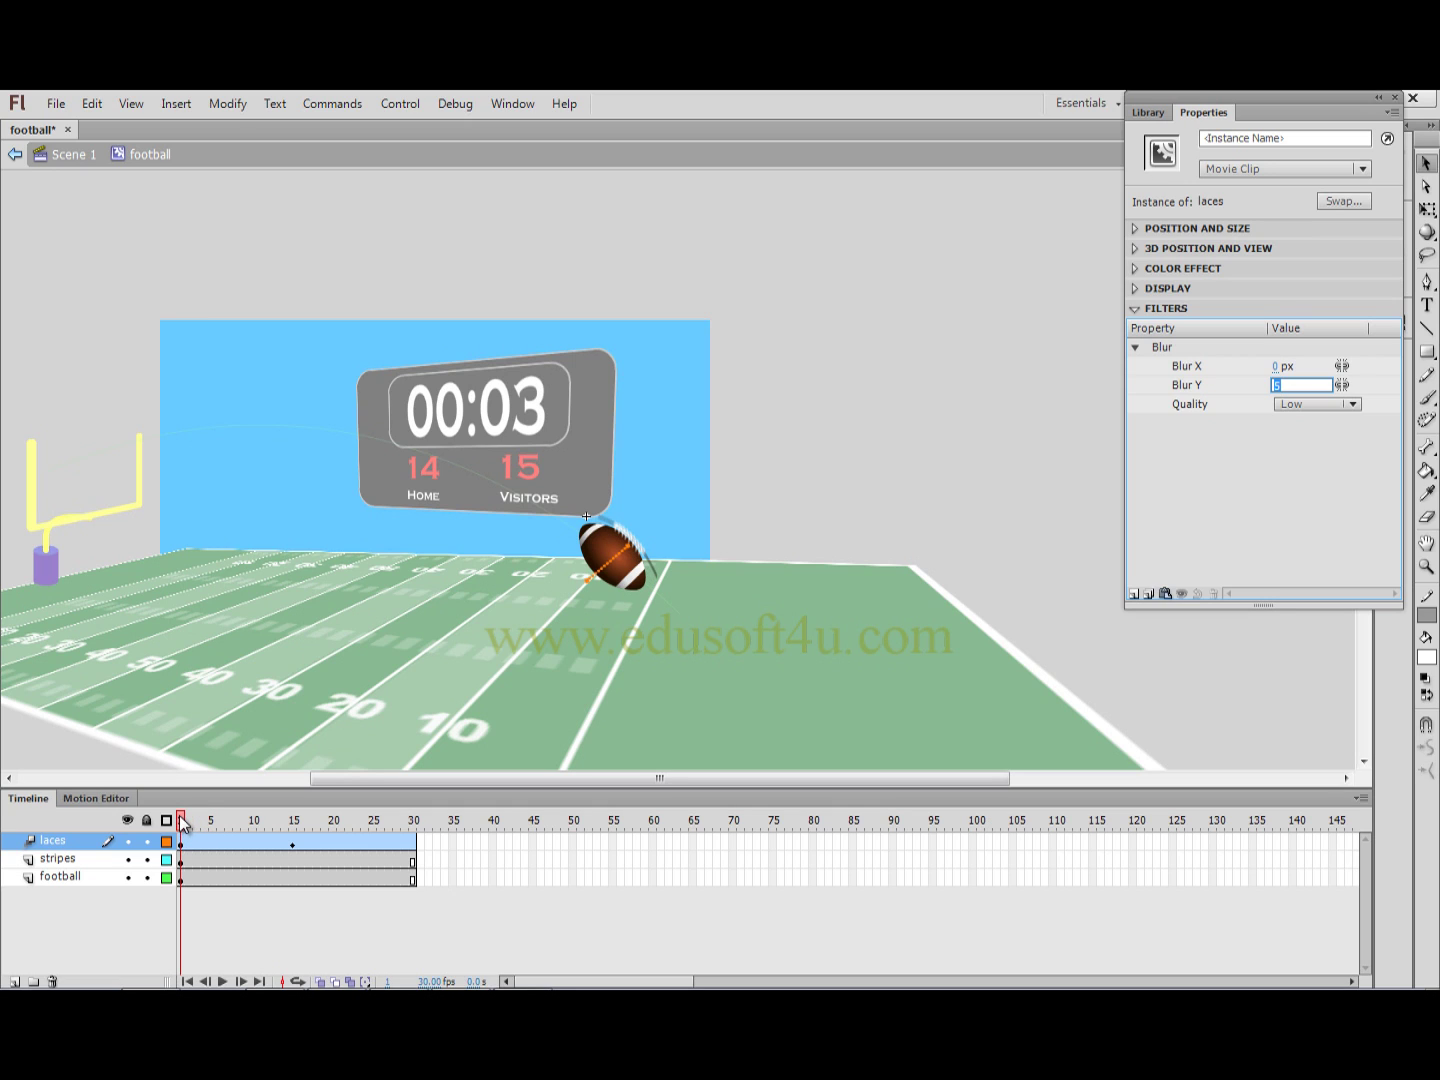
left_click(79, 879)
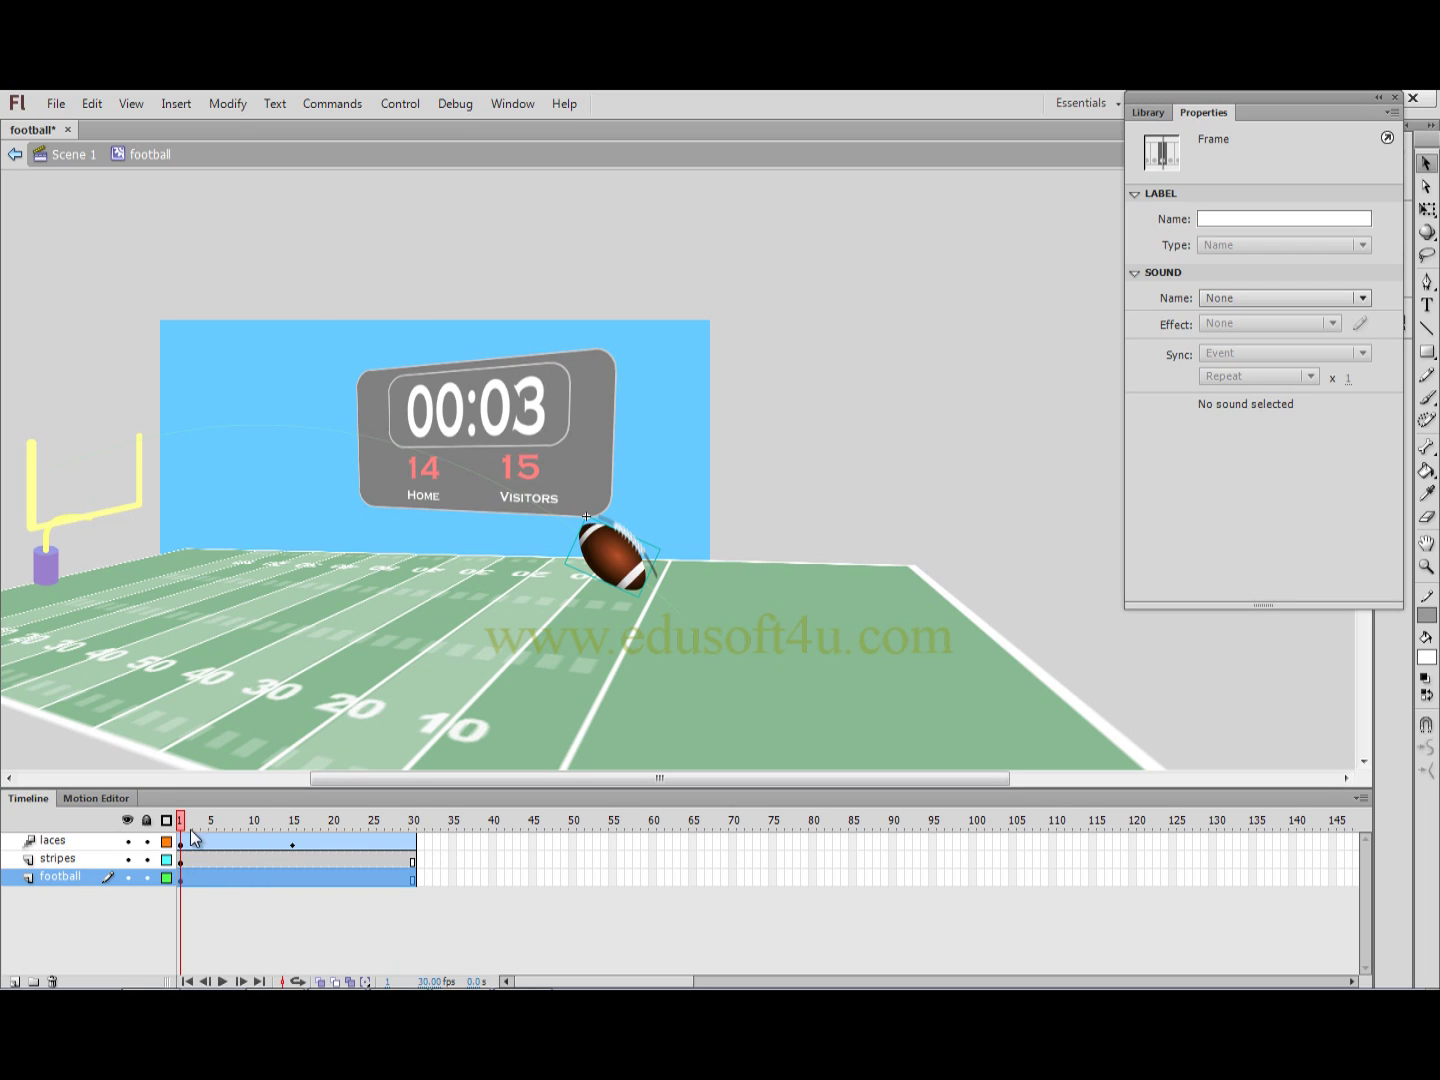
- Copy the football, undoing a new layer added in the wrong place
left_click_drag(181, 826, 248, 493)
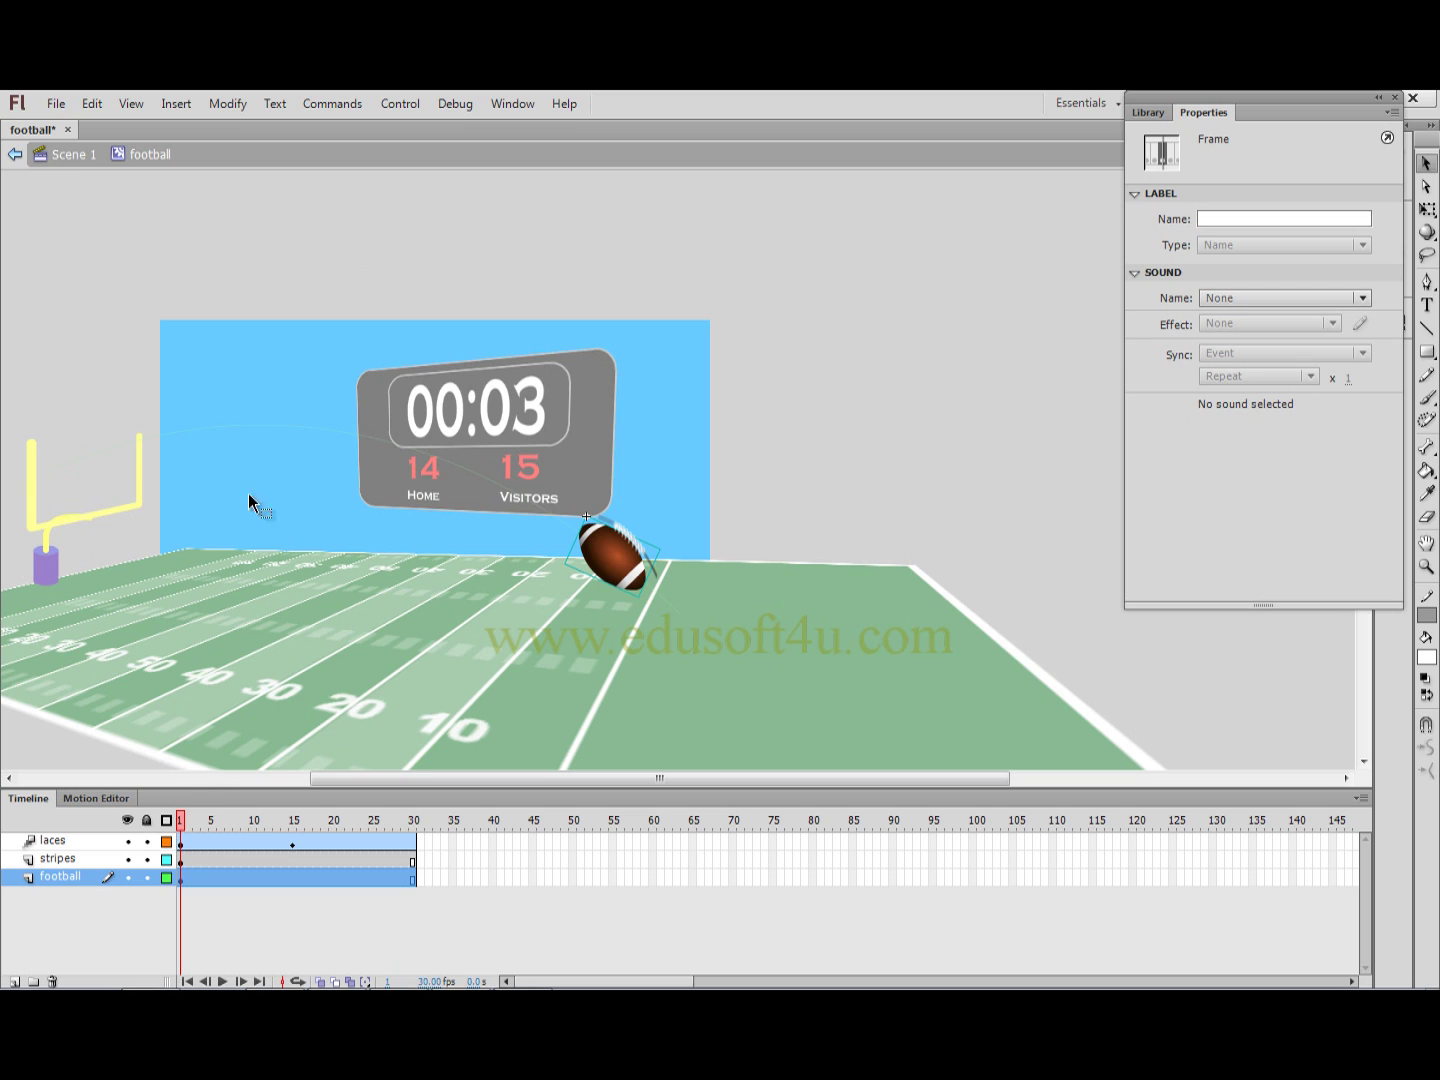
left_click(92, 103)
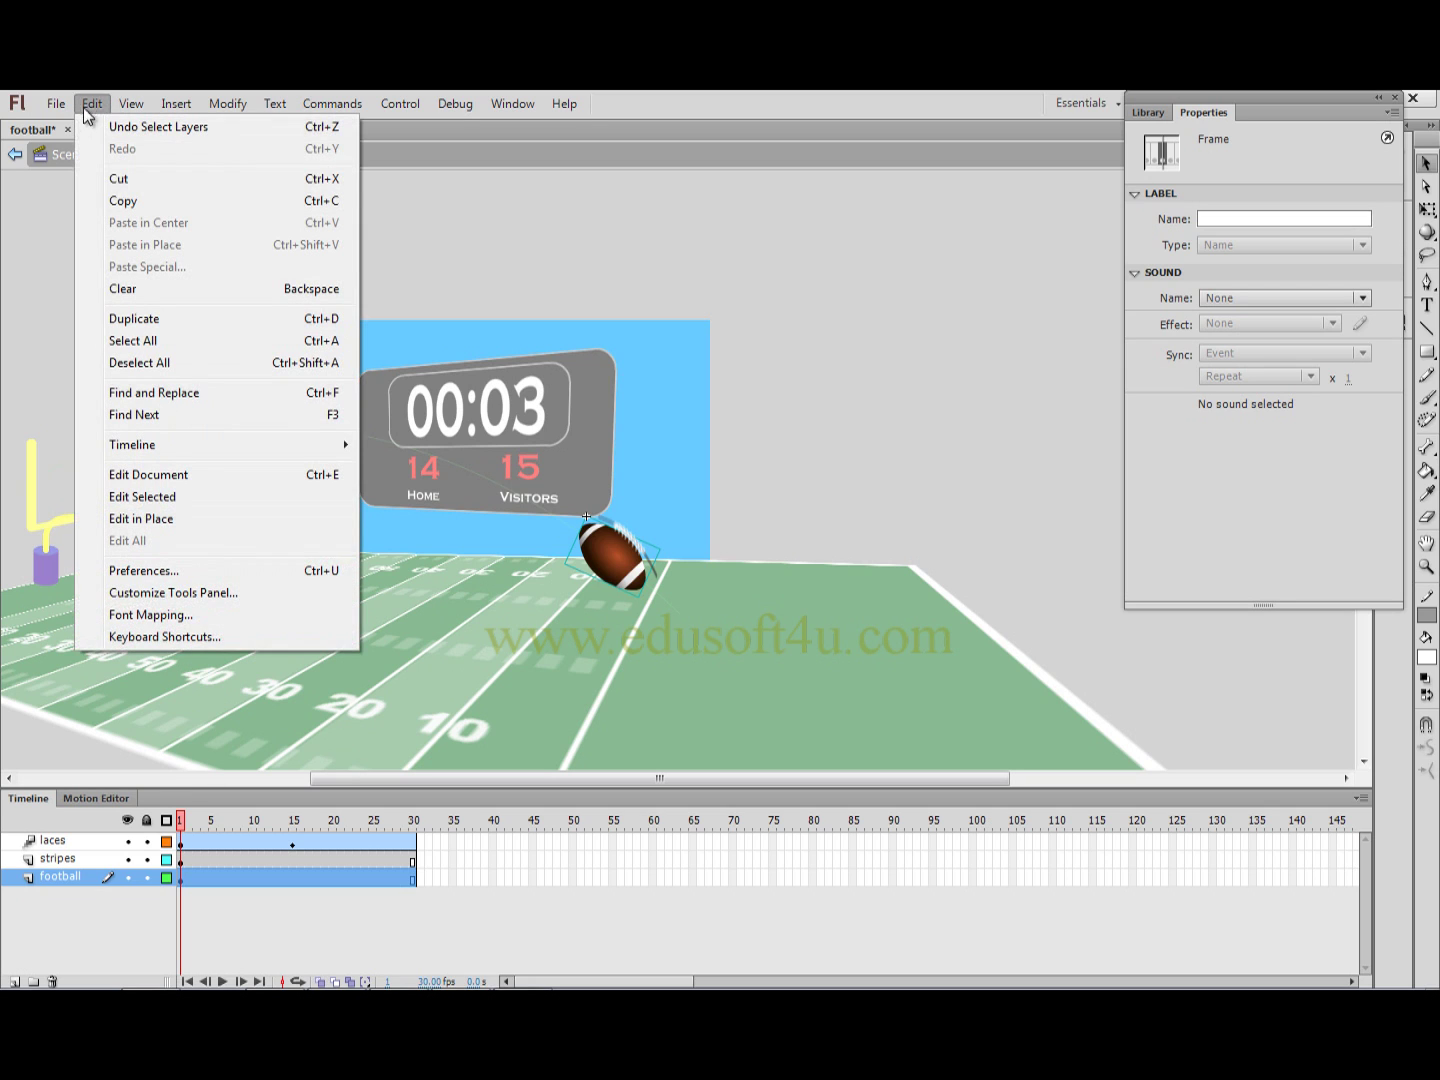
left_click(118, 200)
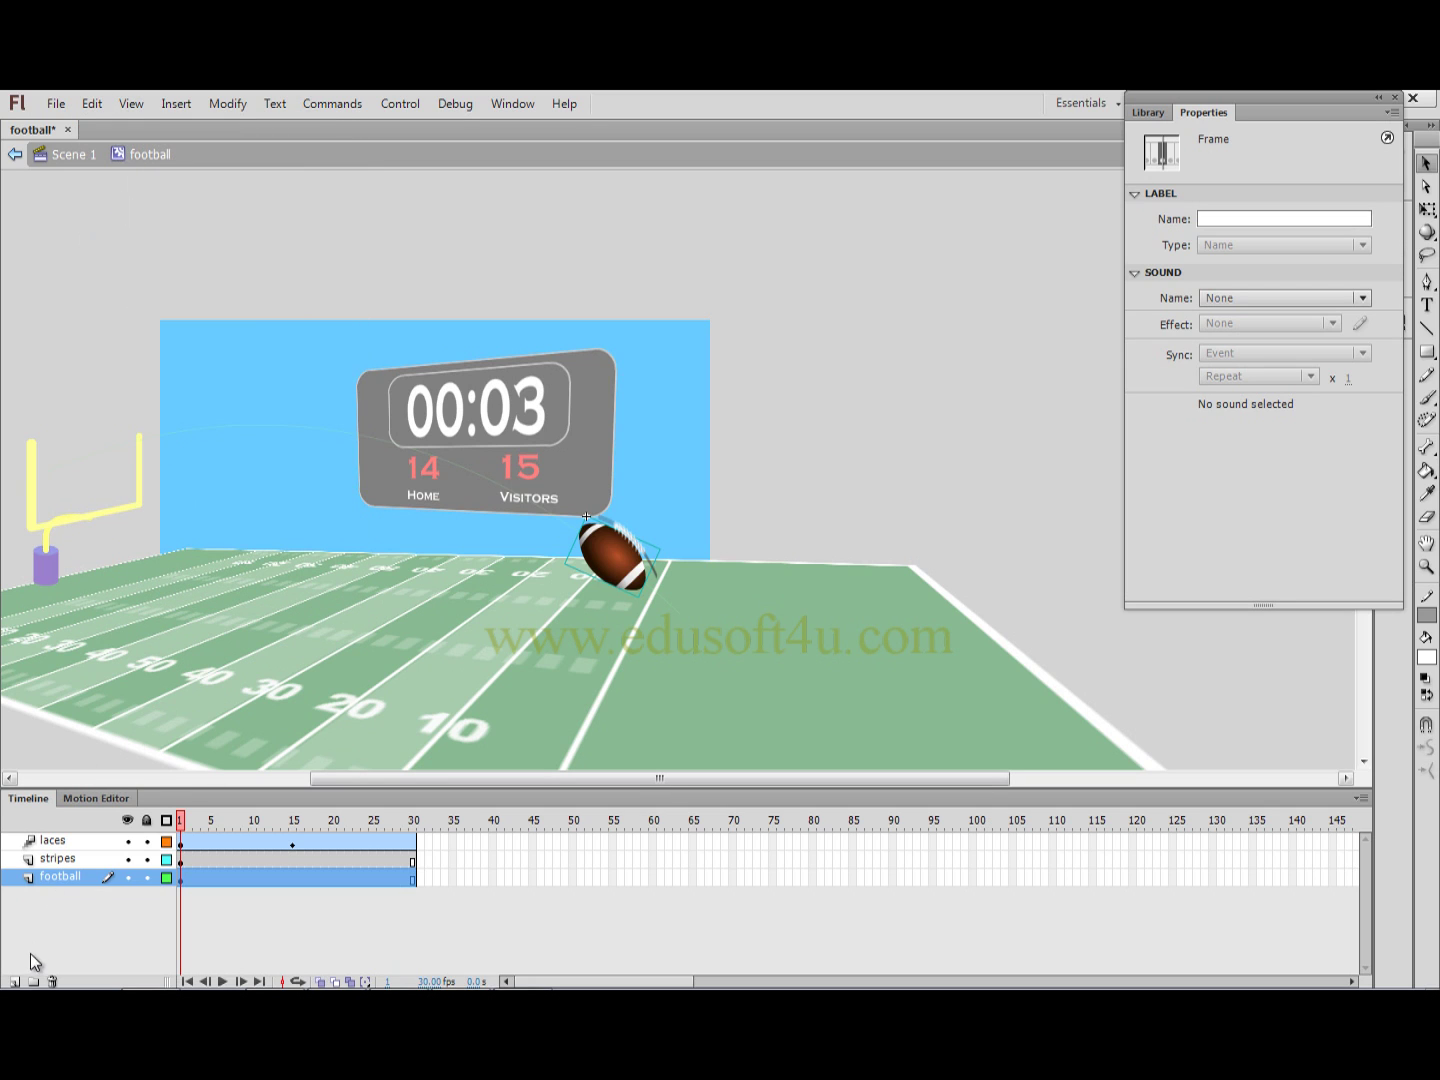
left_click(14, 981)
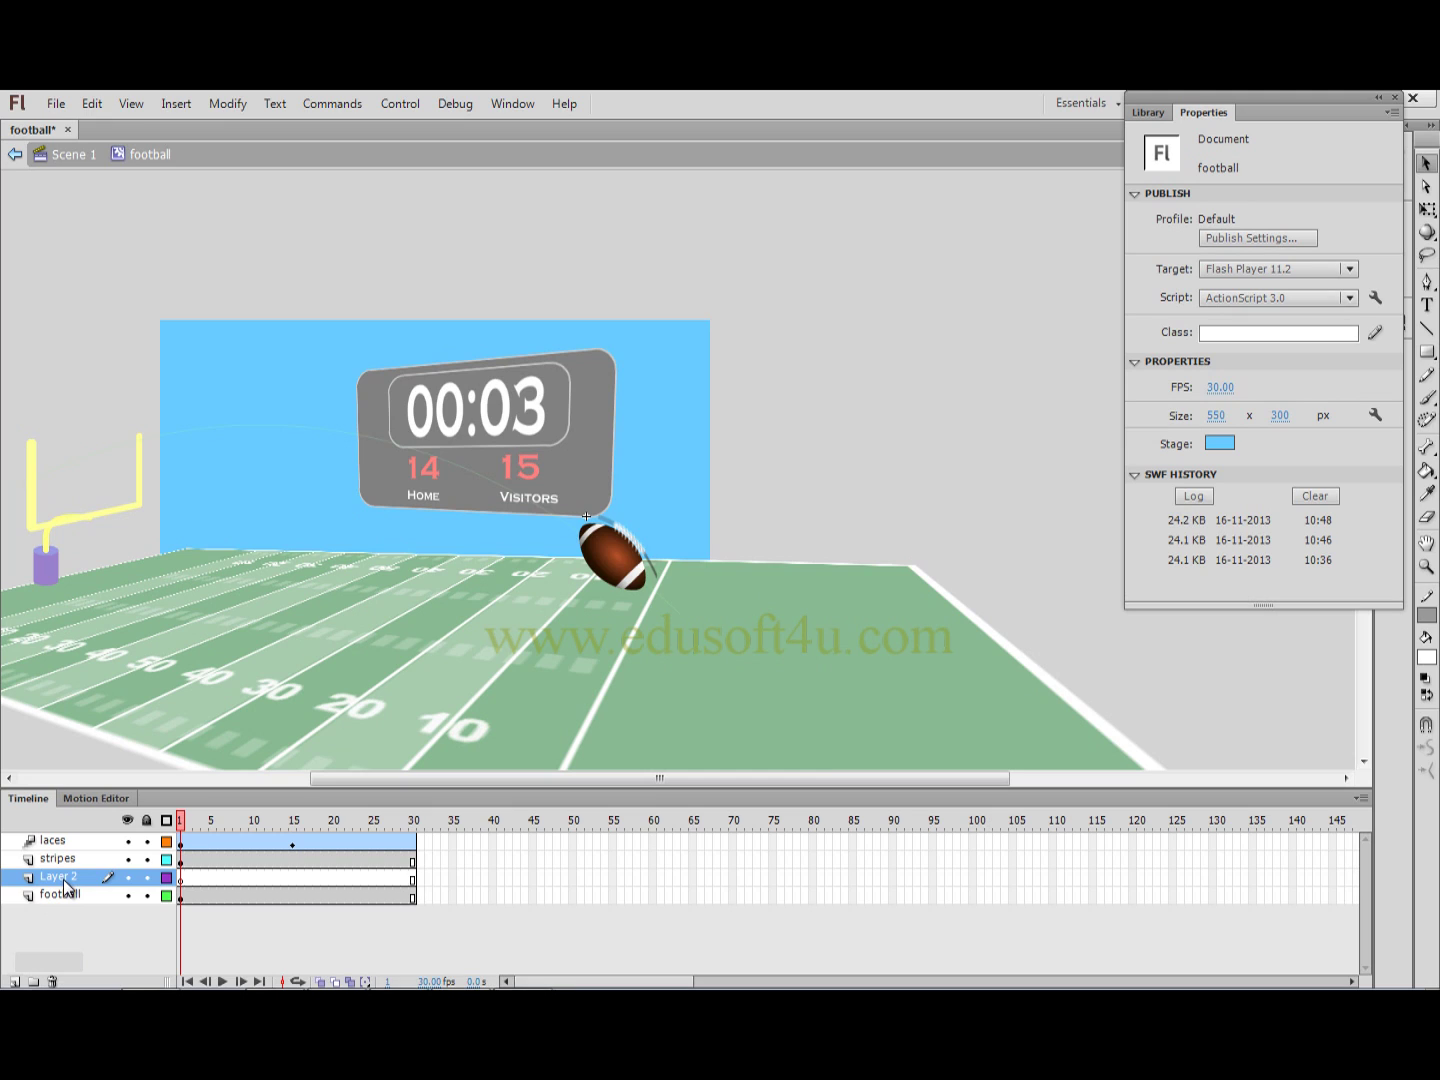
key("ctrl+z")
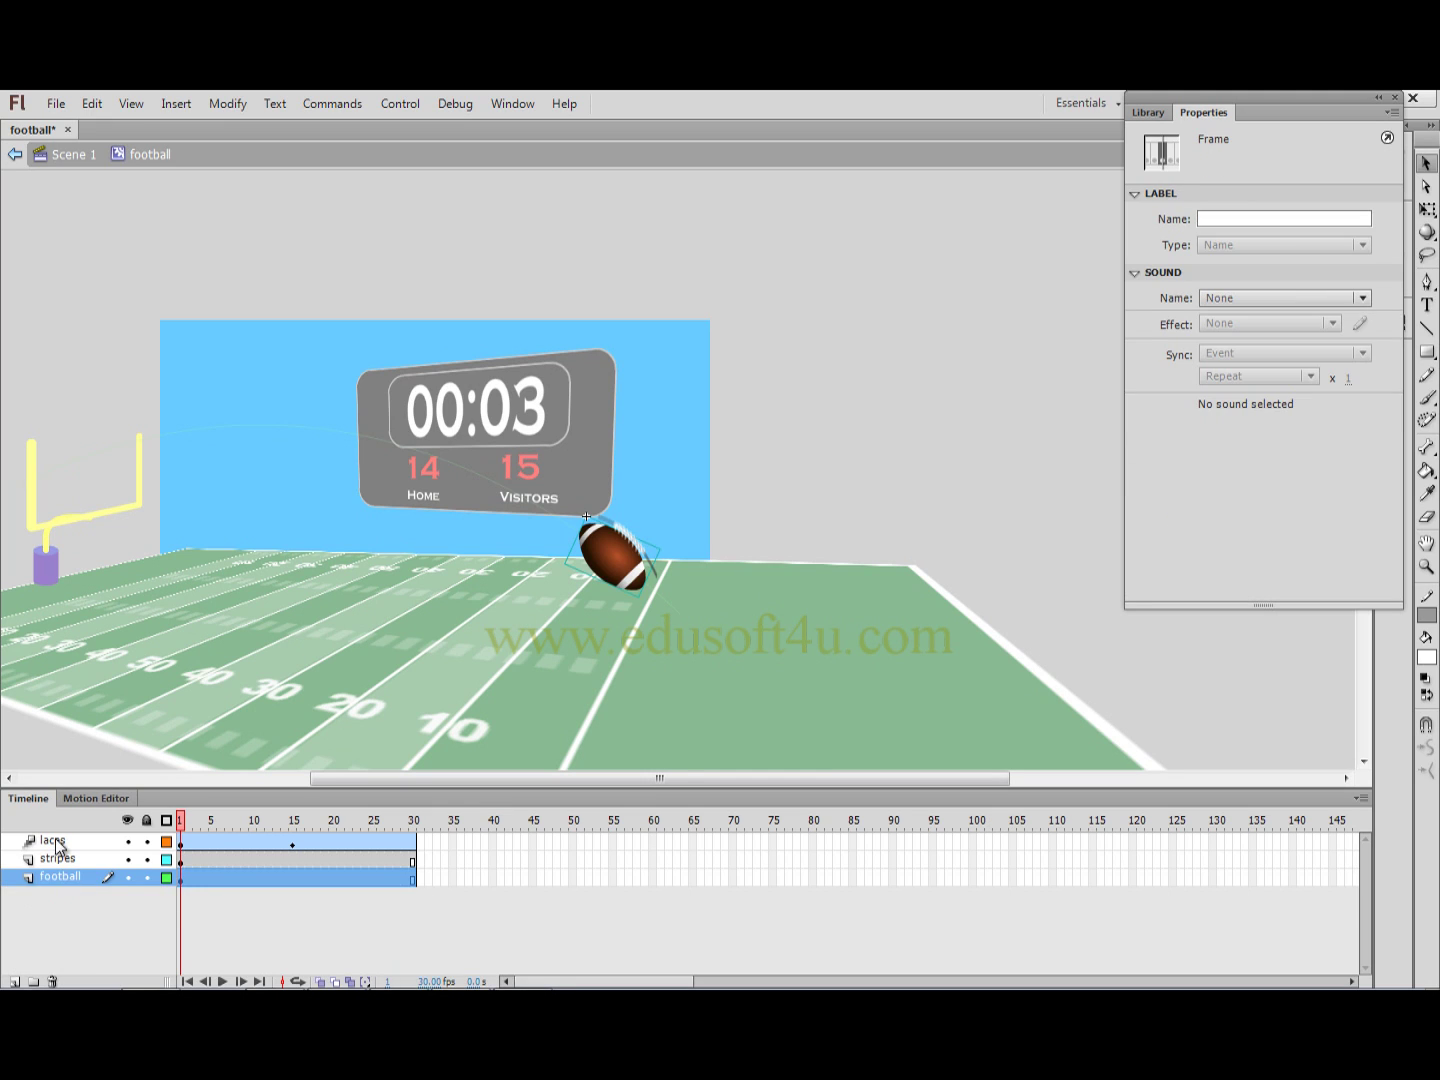
- Add a layer named football2 above laces and paste the football in place there
left_click(56, 843)
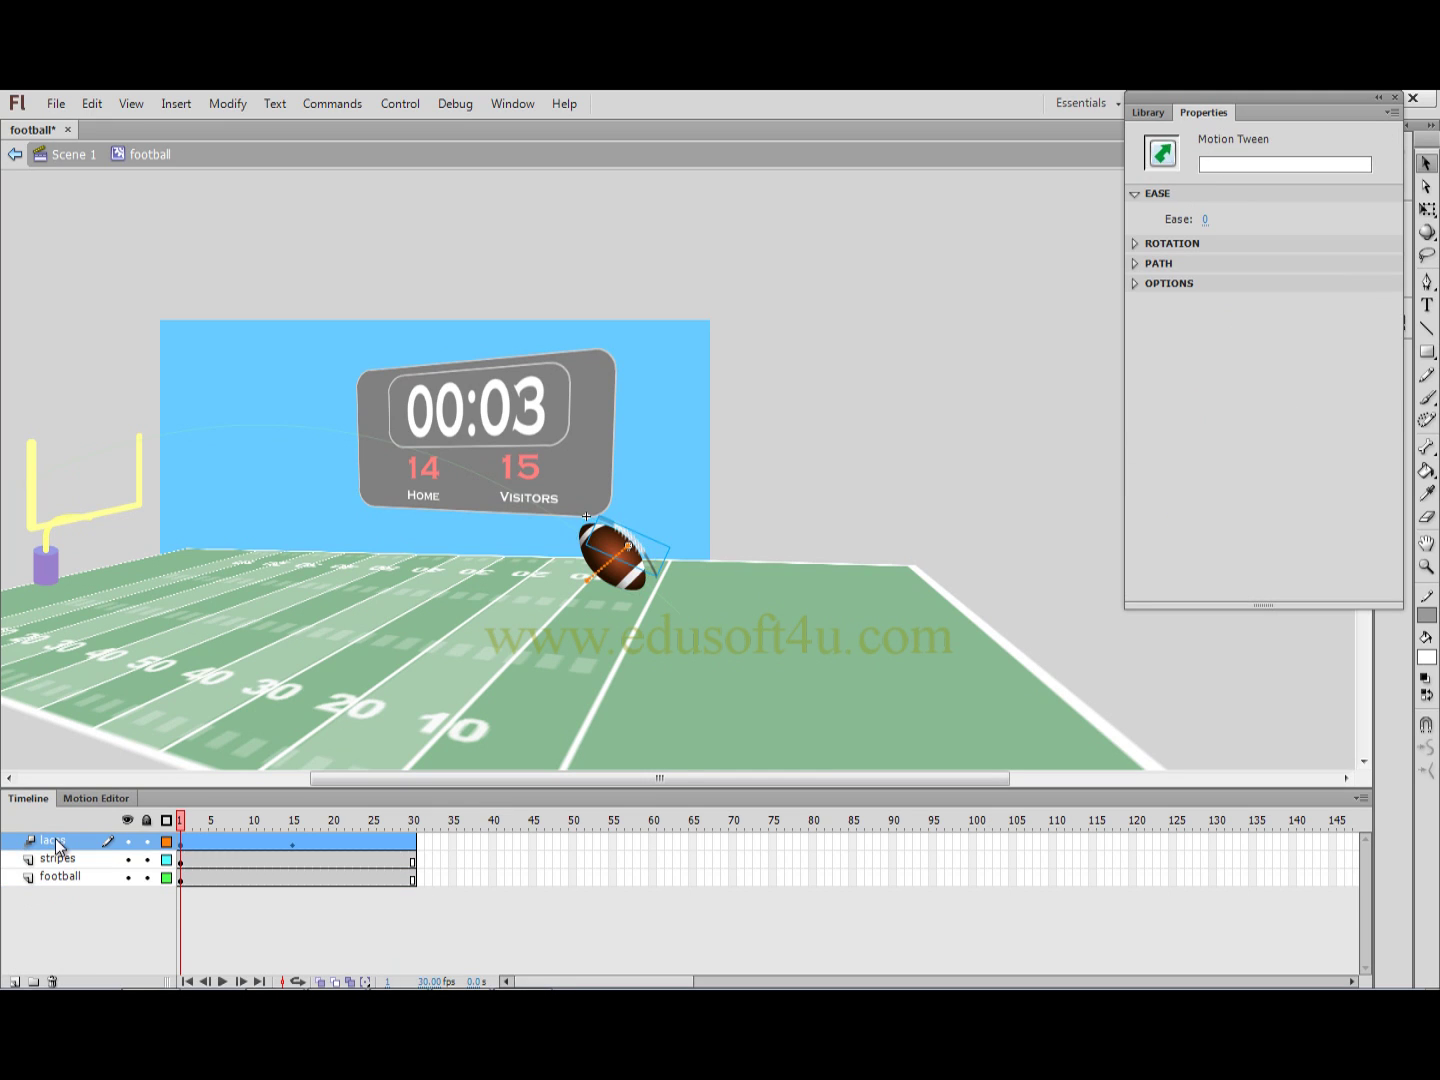
left_click(15, 981)
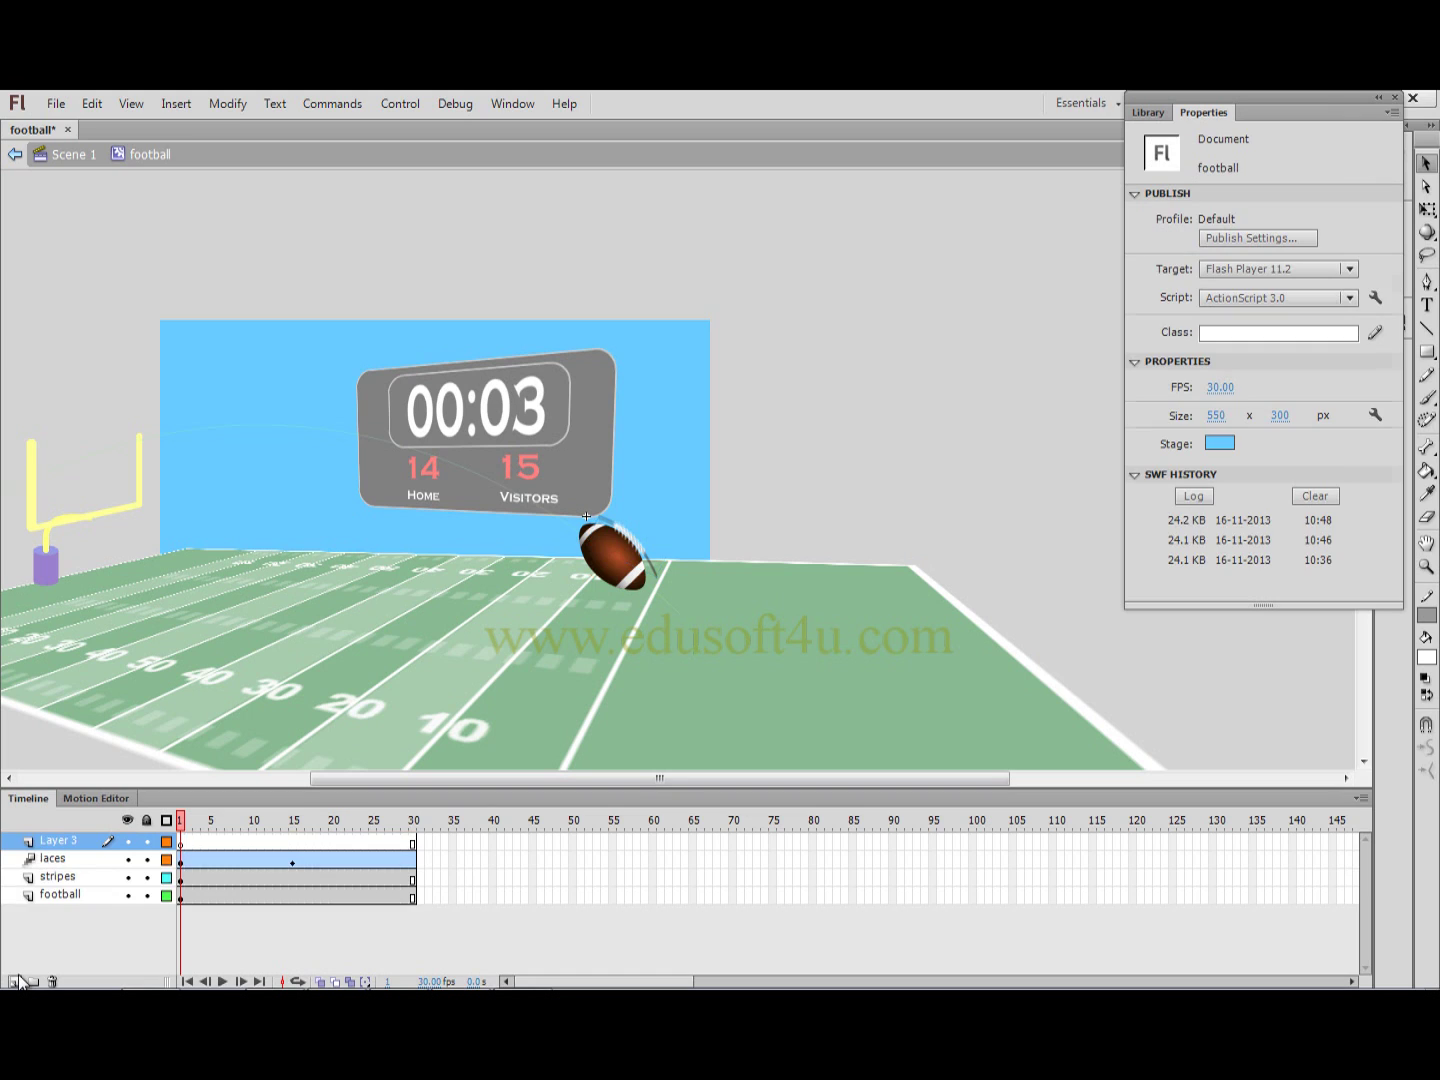
double_click(59, 842)
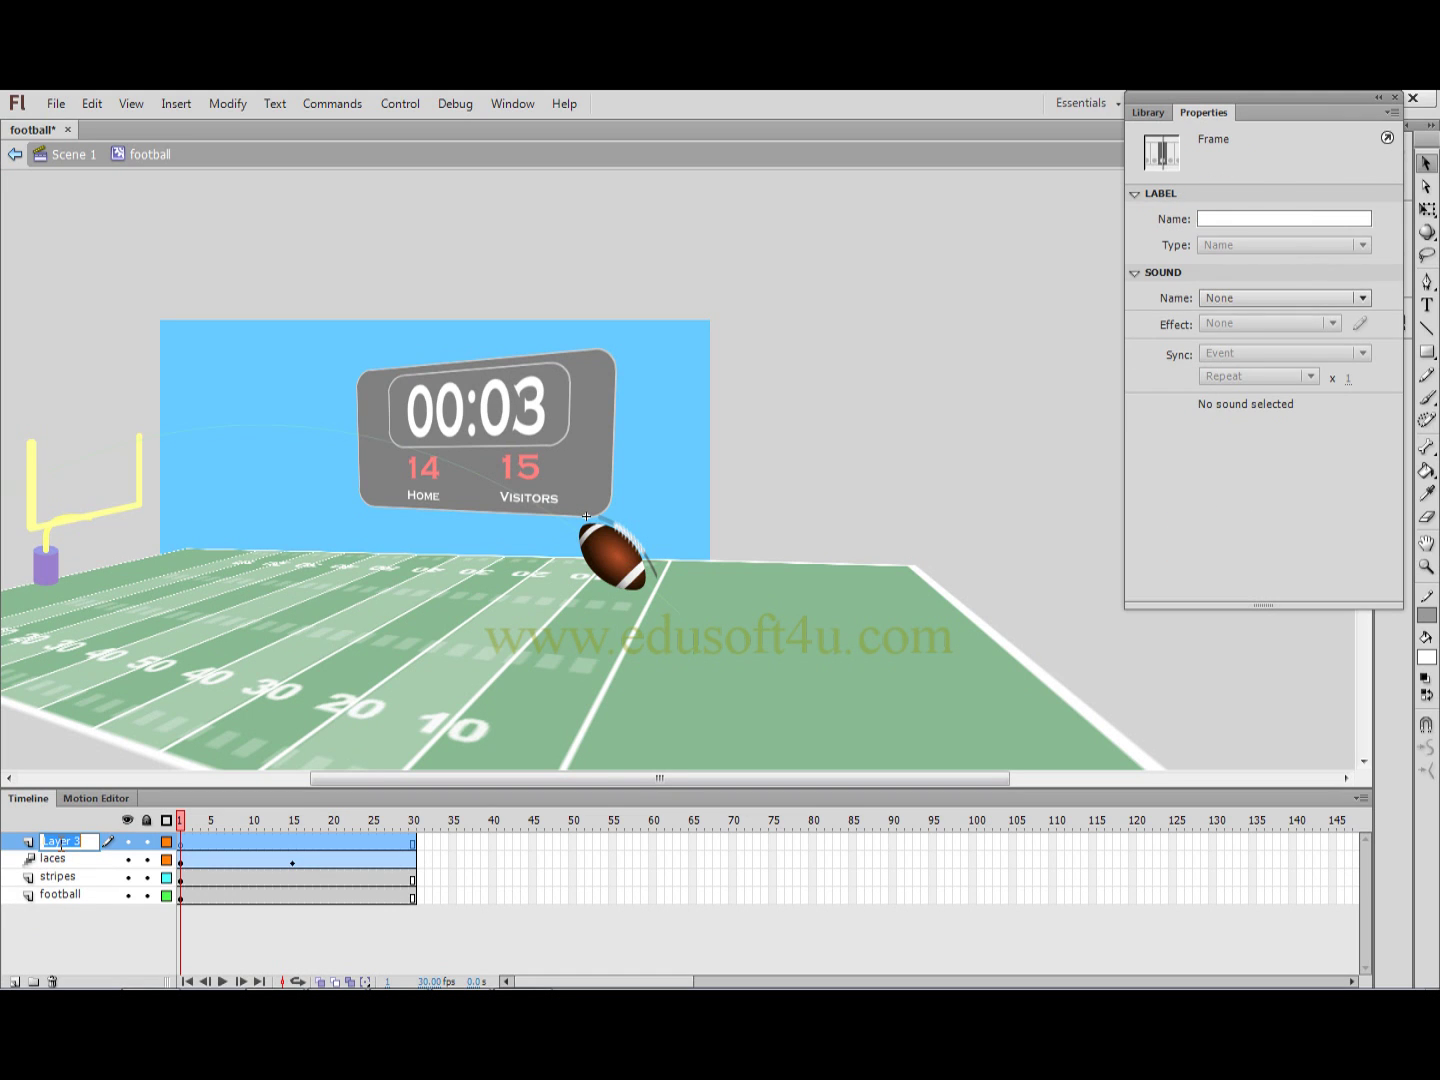
type("footba")
type("ll2")
key("Return")
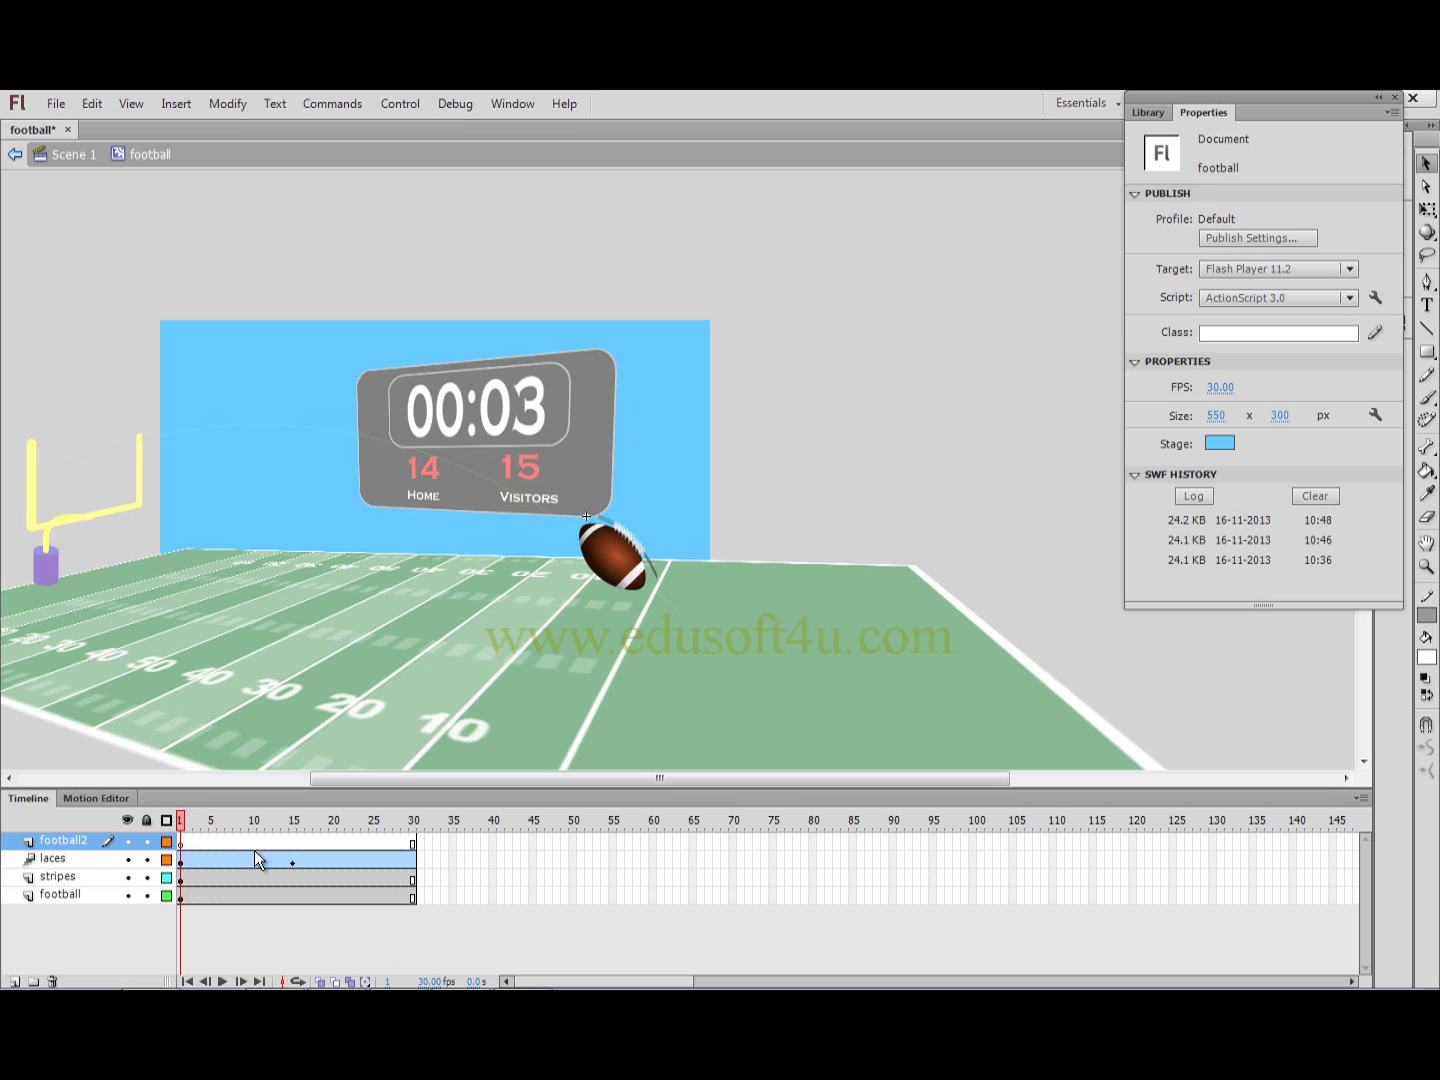
left_click(101, 103)
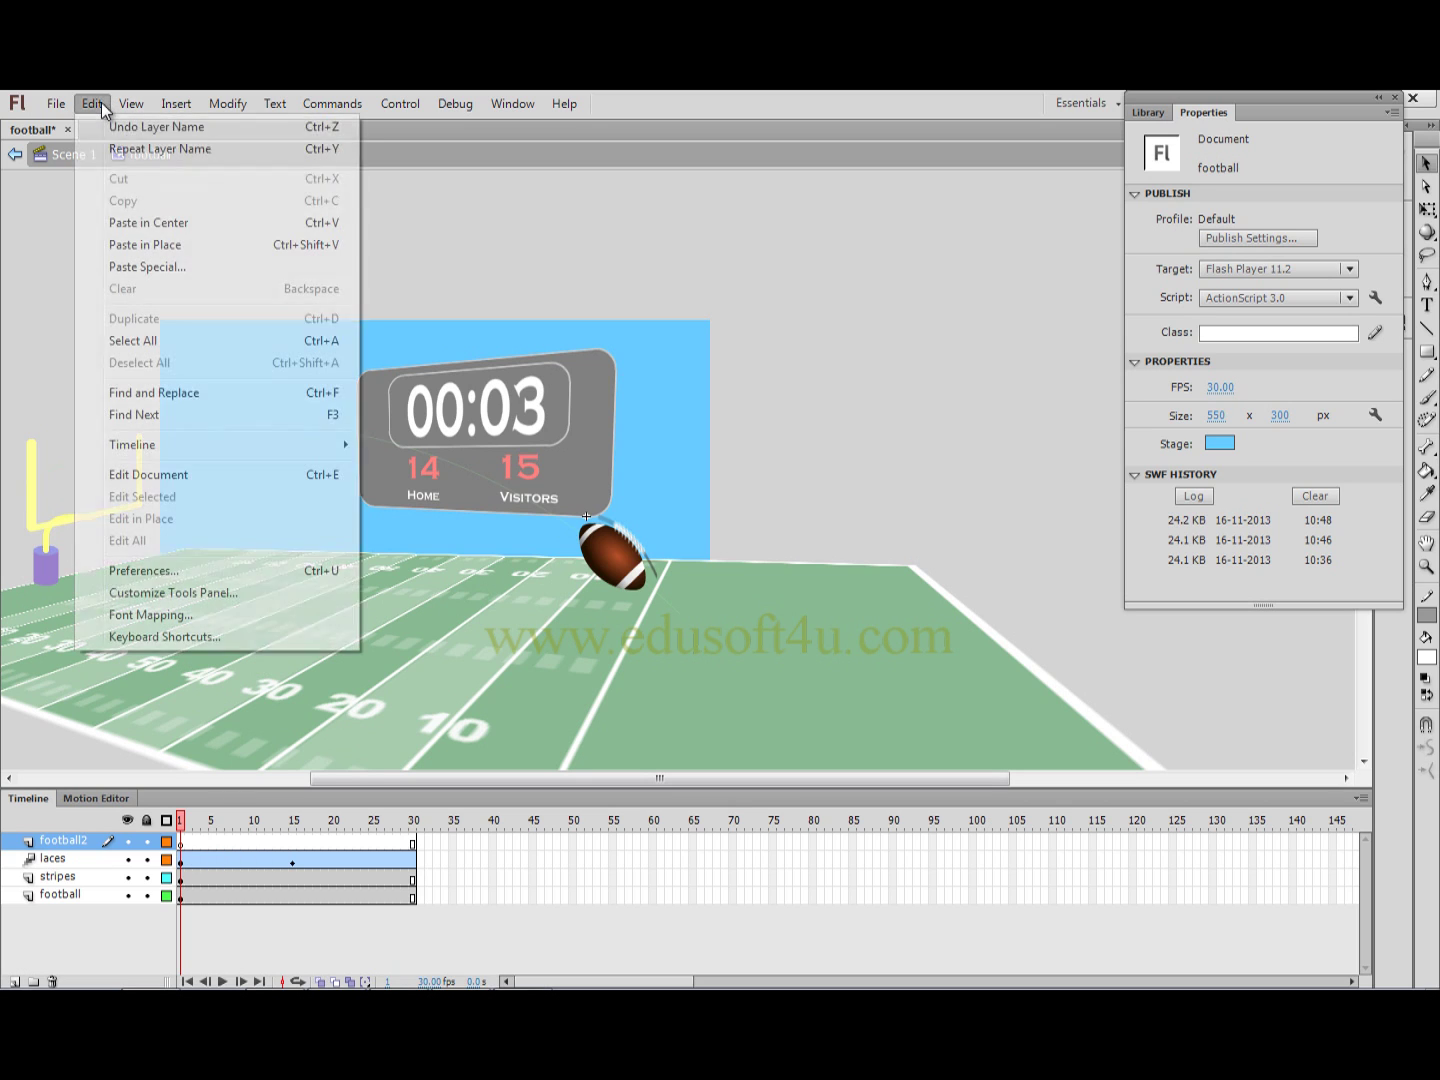
left_click(162, 245)
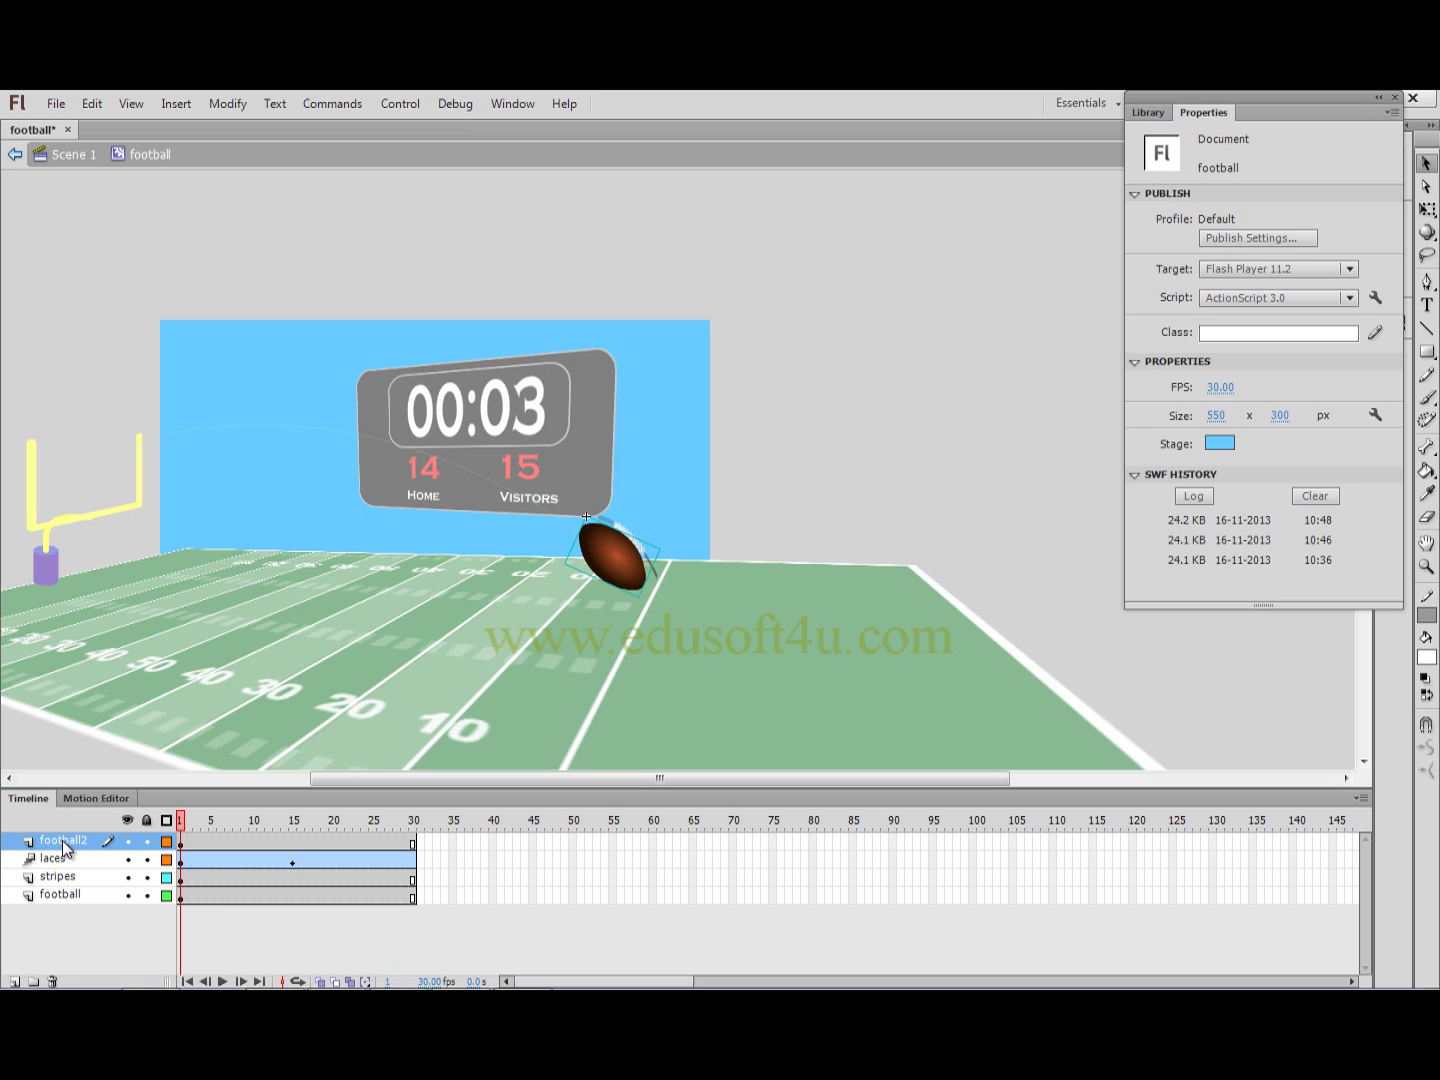
- Turn the football2 layer into a Mask over the laces layer
right_click(616, 563)
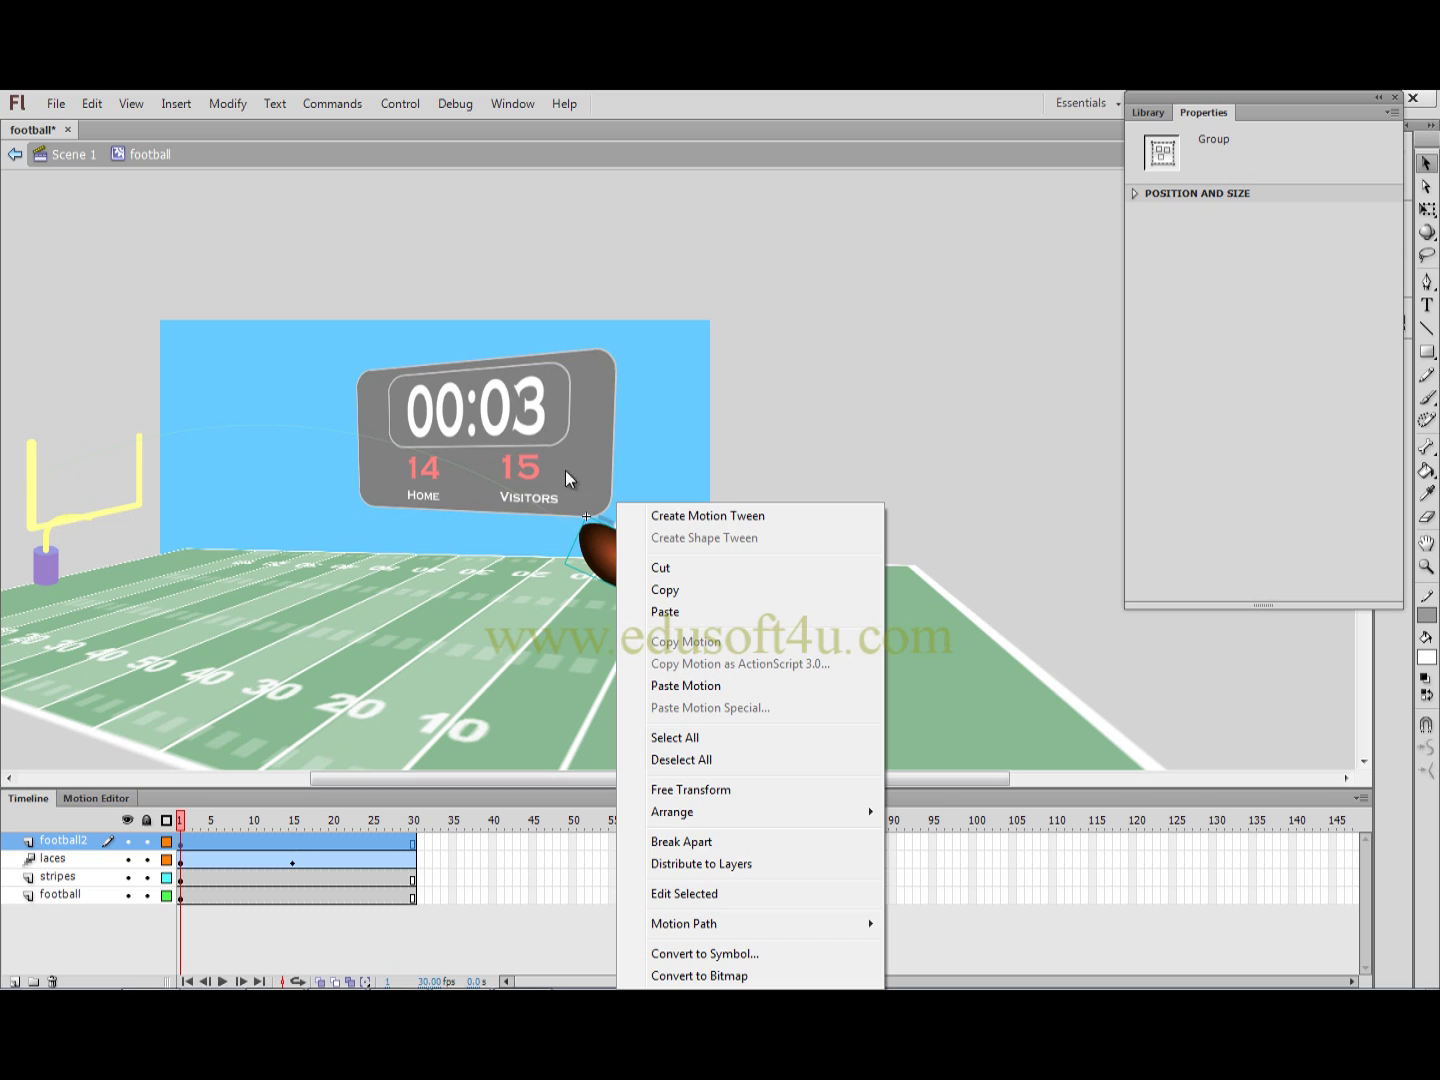
left_click(186, 107)
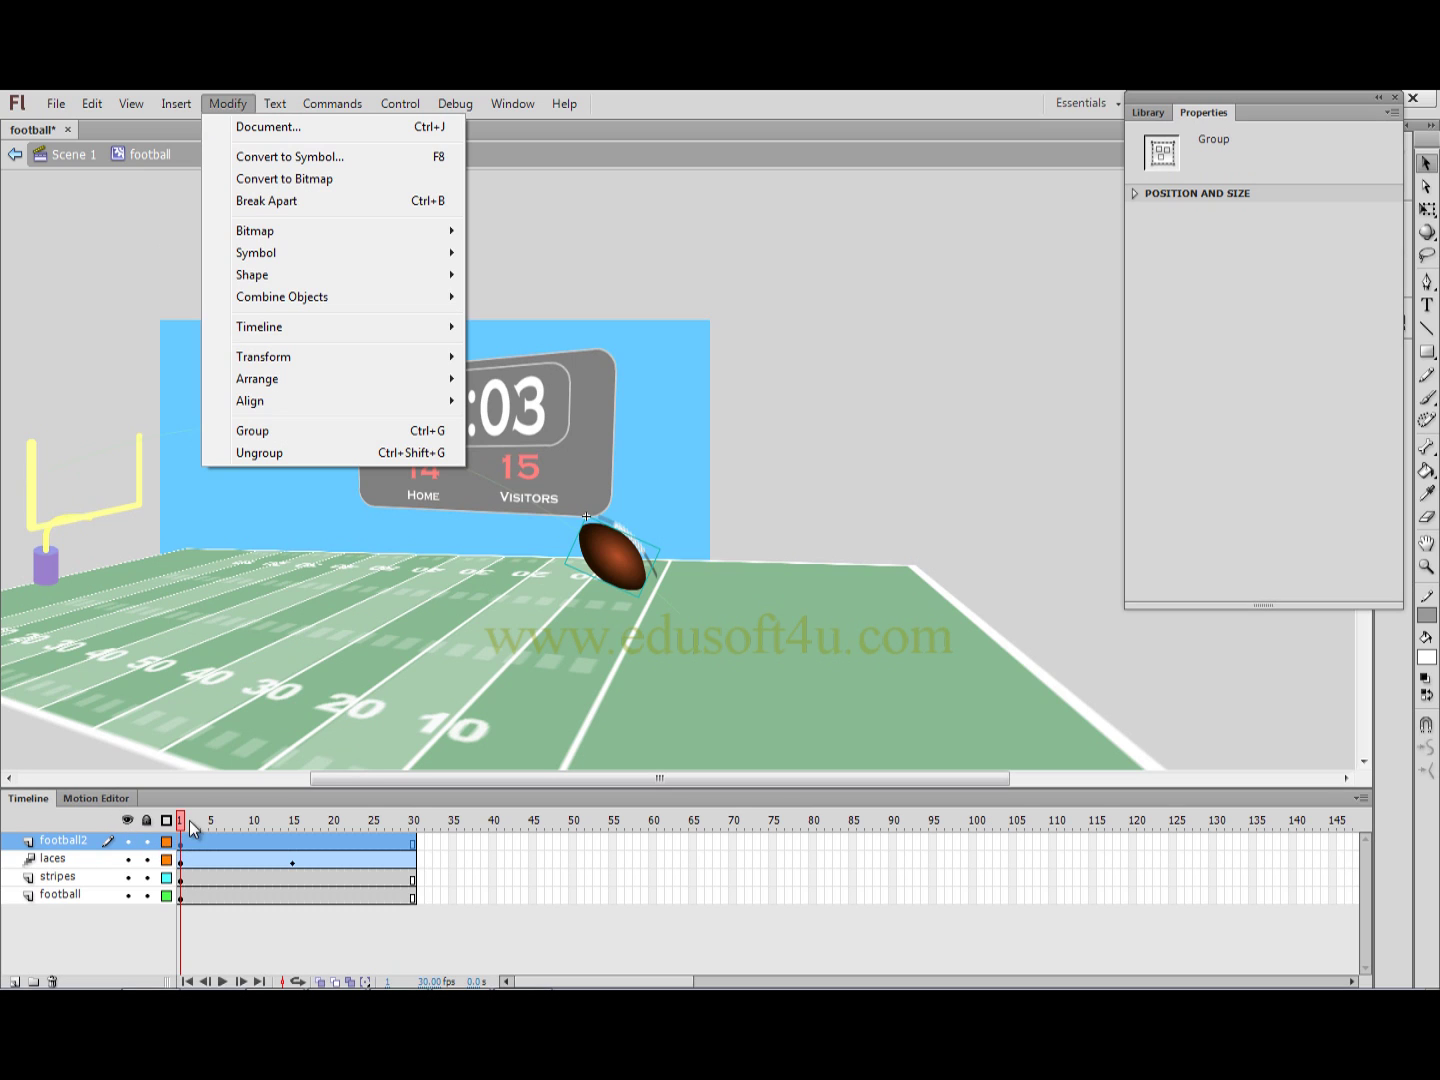
left_click(84, 845)
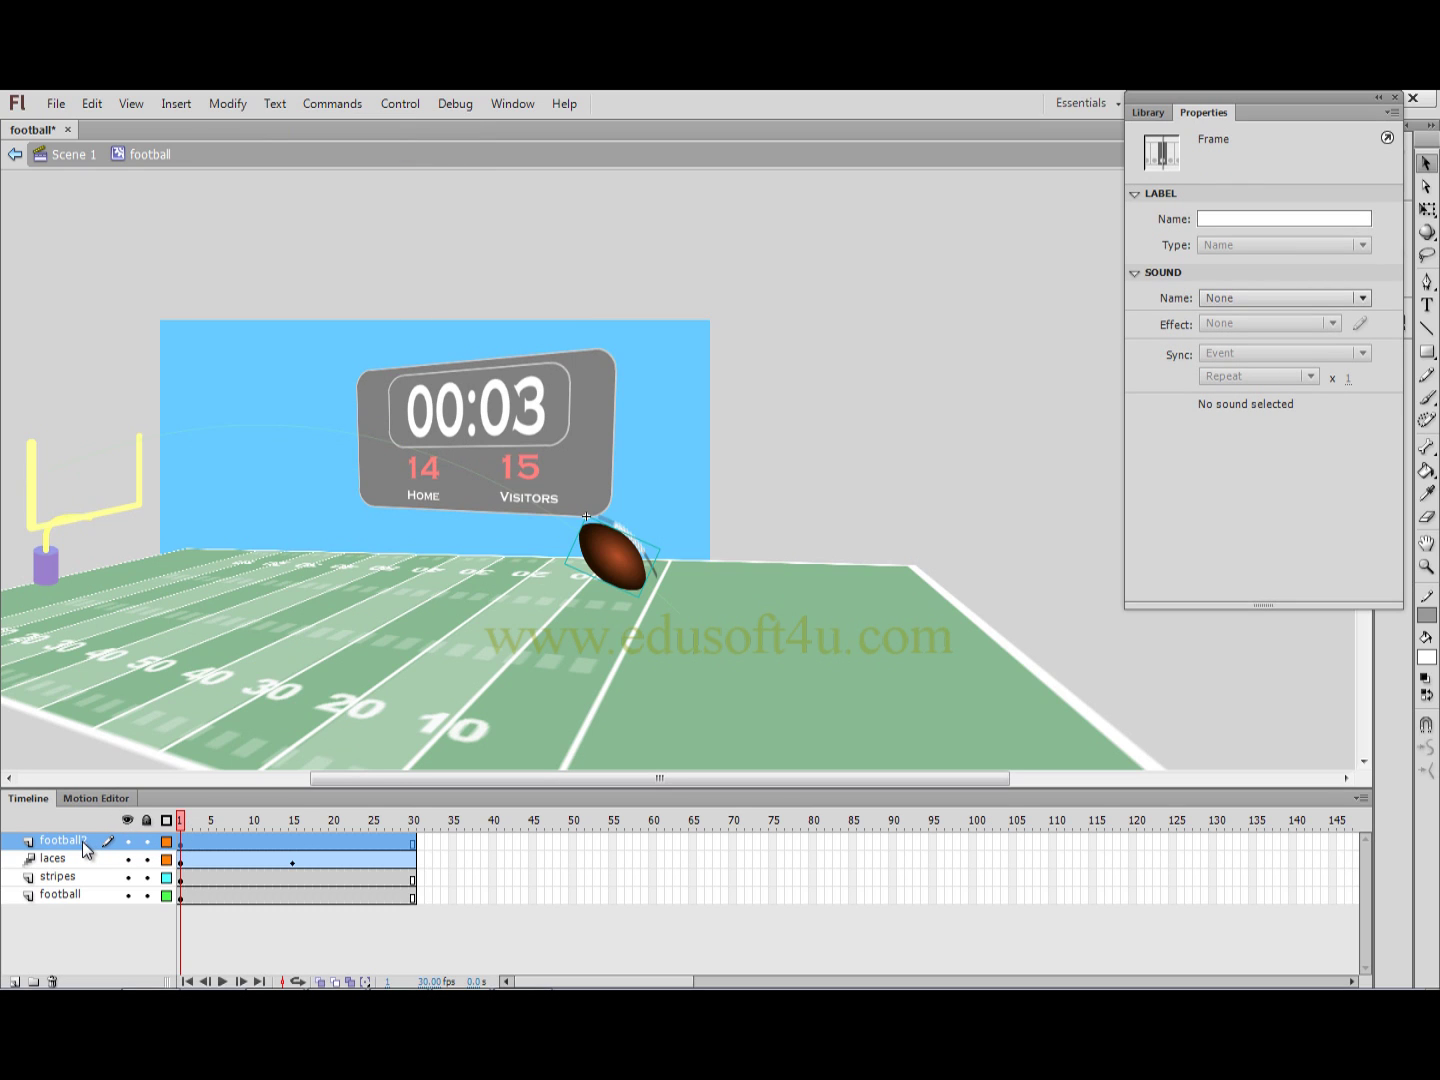
right_click(86, 850)
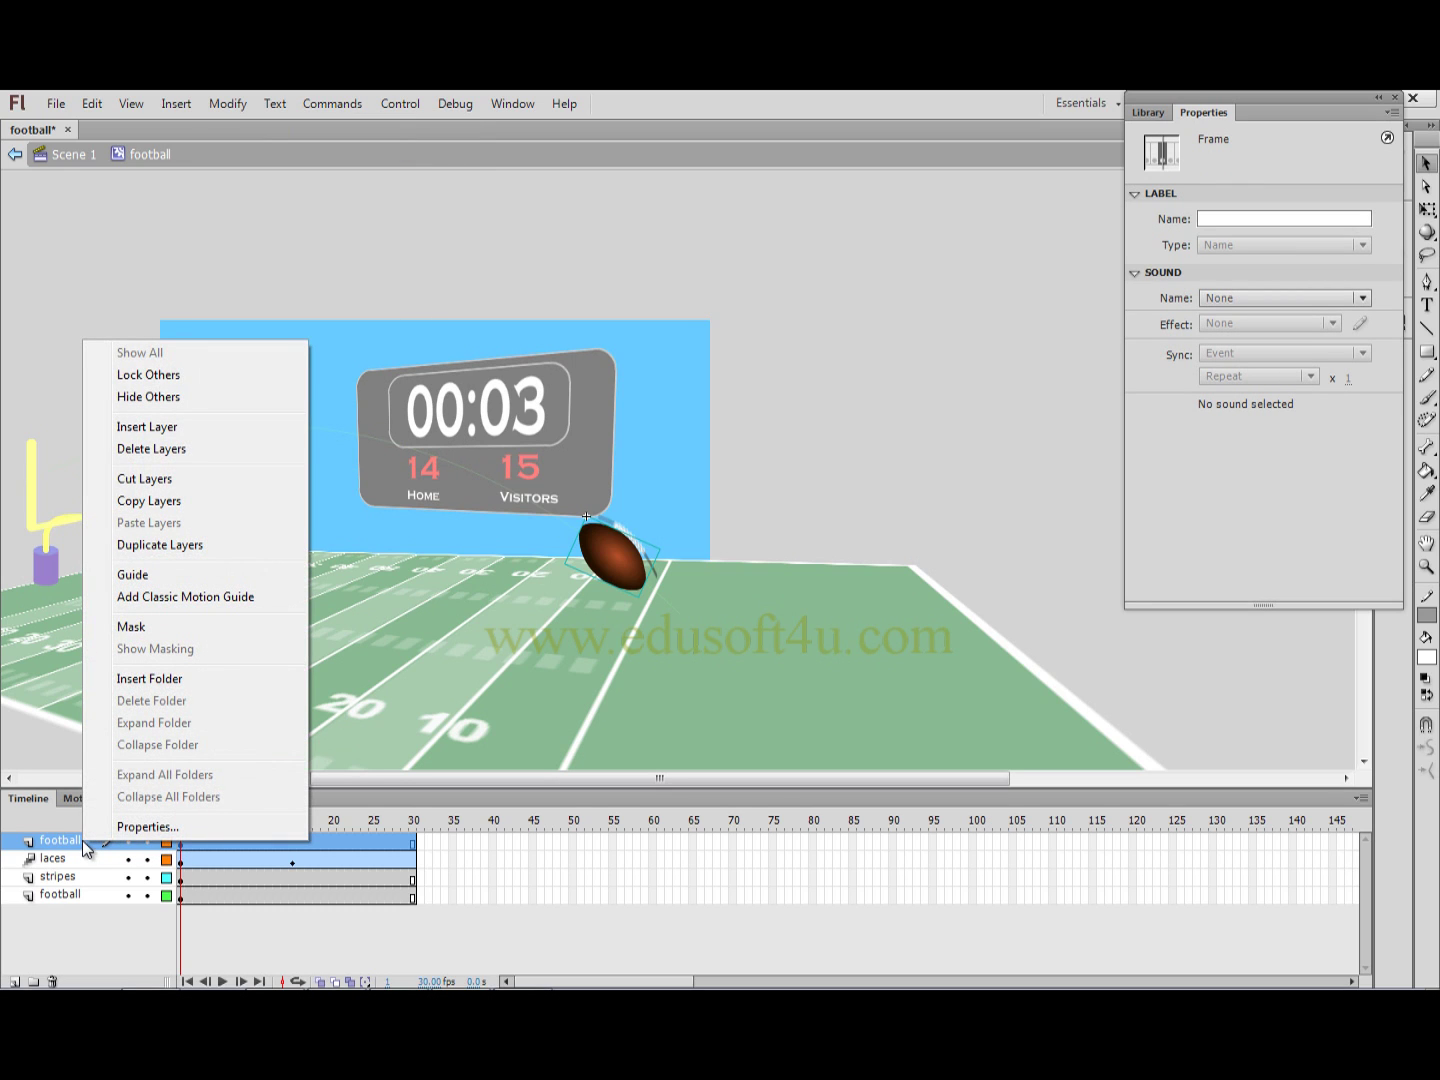
left_click(144, 626)
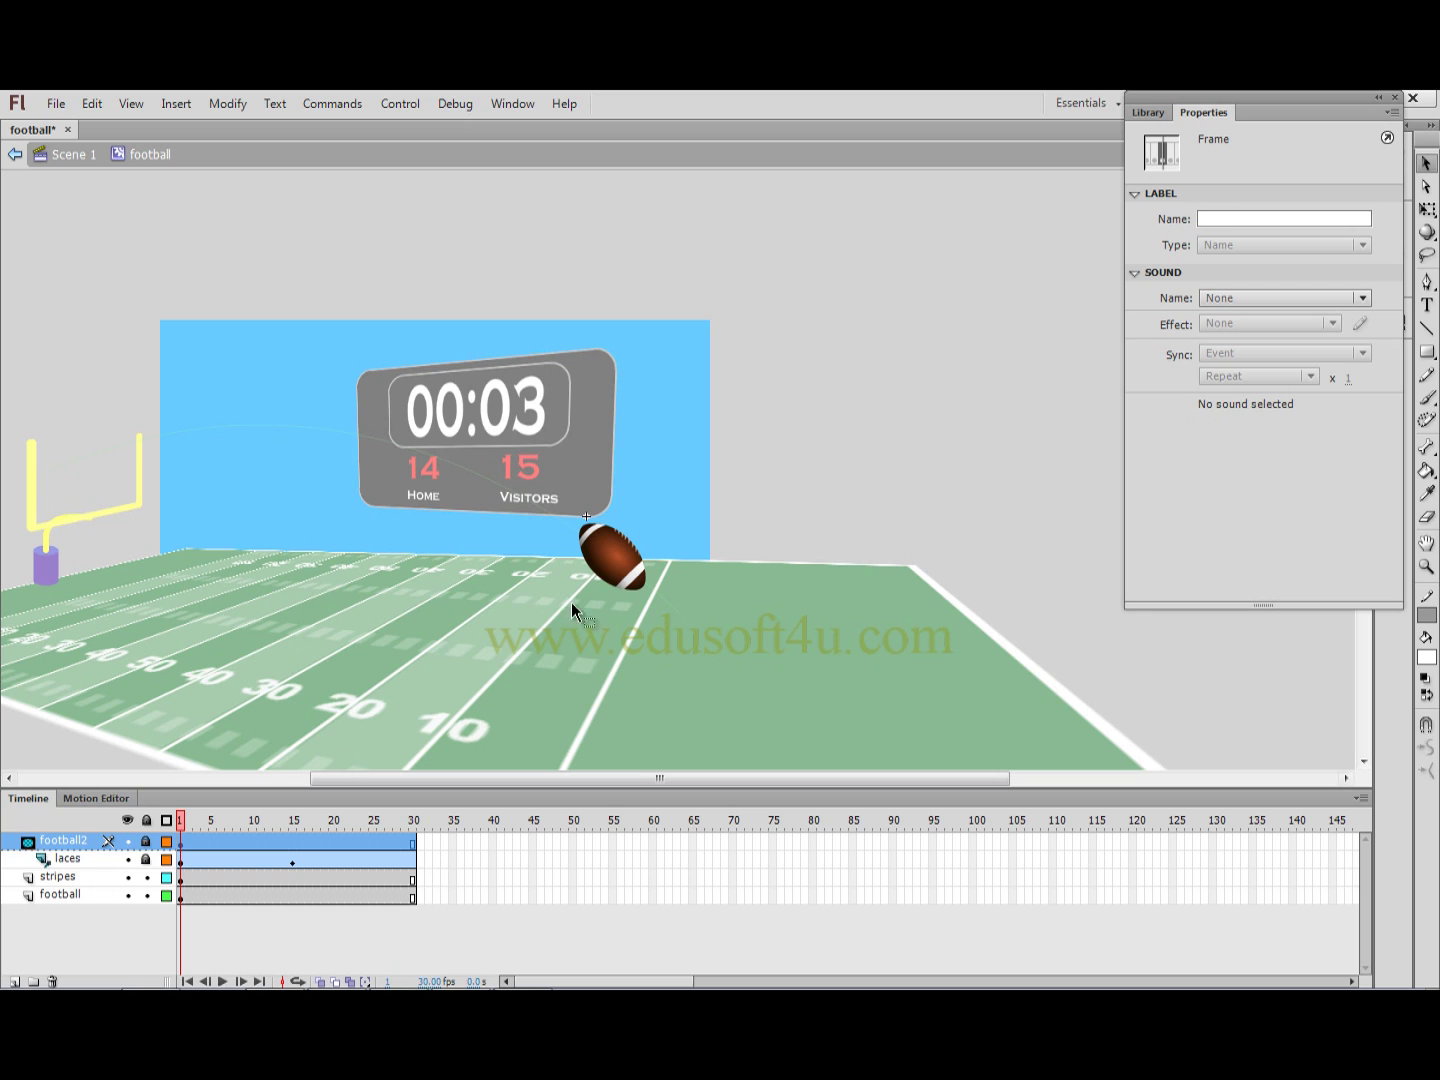
- Scrub from frame 2 to frame 12 to preview the masked laces, then rewind
left_click(189, 822)
mouse_move(189, 822)
left_mouse_down()
mouse_move(311, 822)
mouse_move(170, 815)
mouse_move(365, 822)
mouse_move(274, 821)
mouse_move(289, 824)
left_mouse_up()
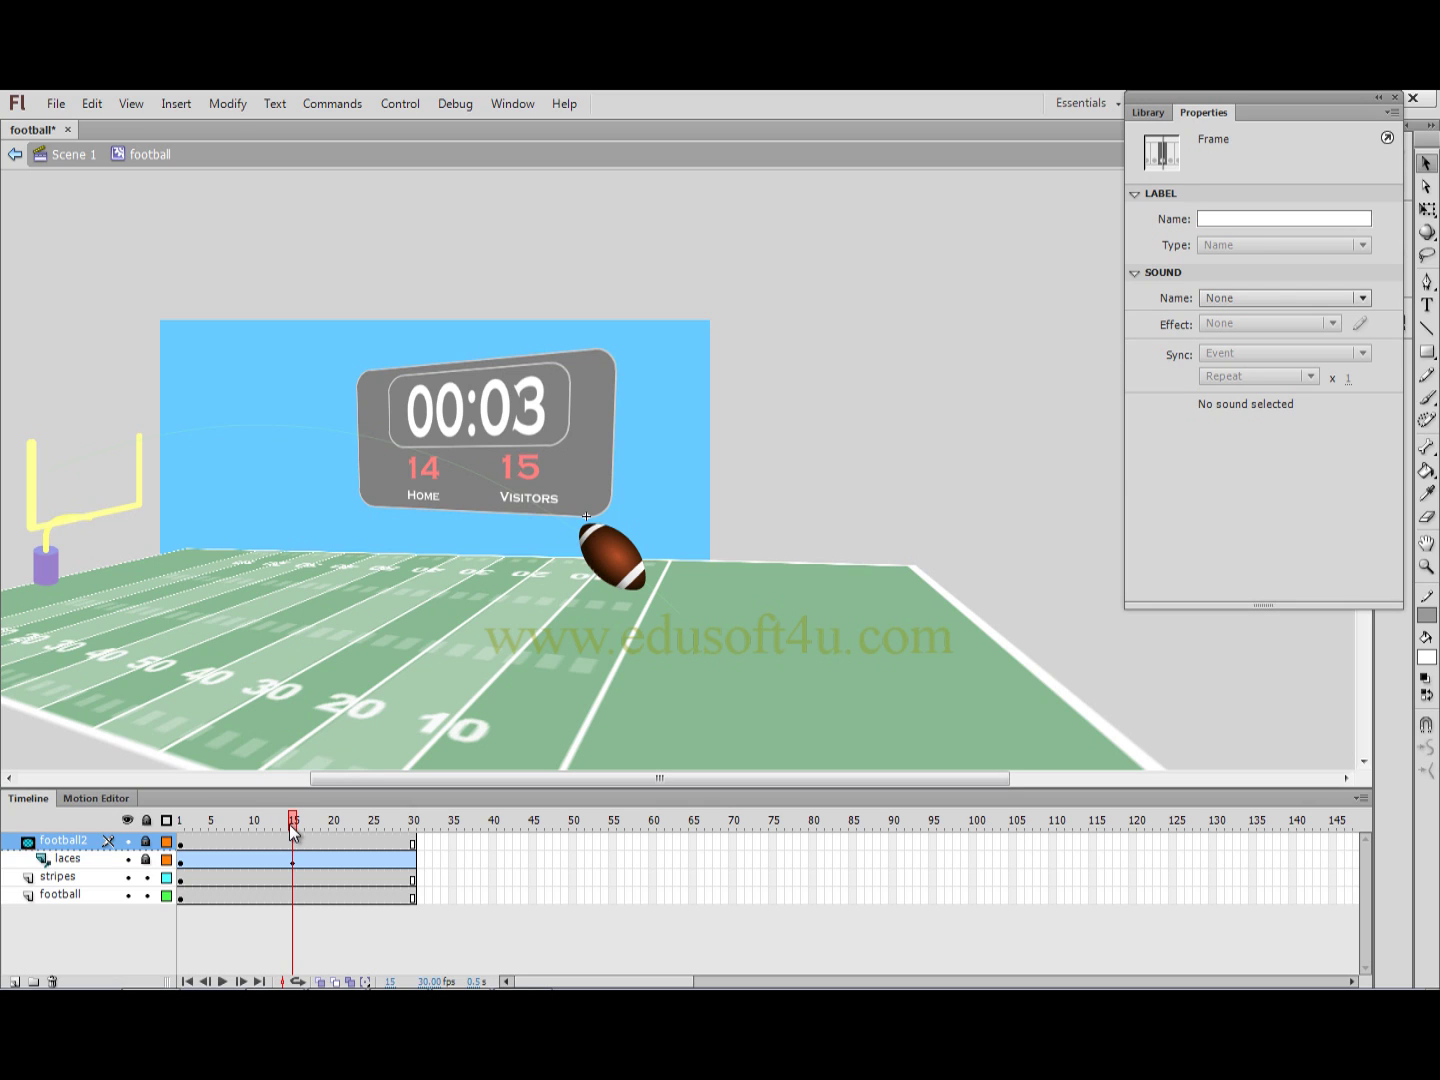
left_click(91, 860)
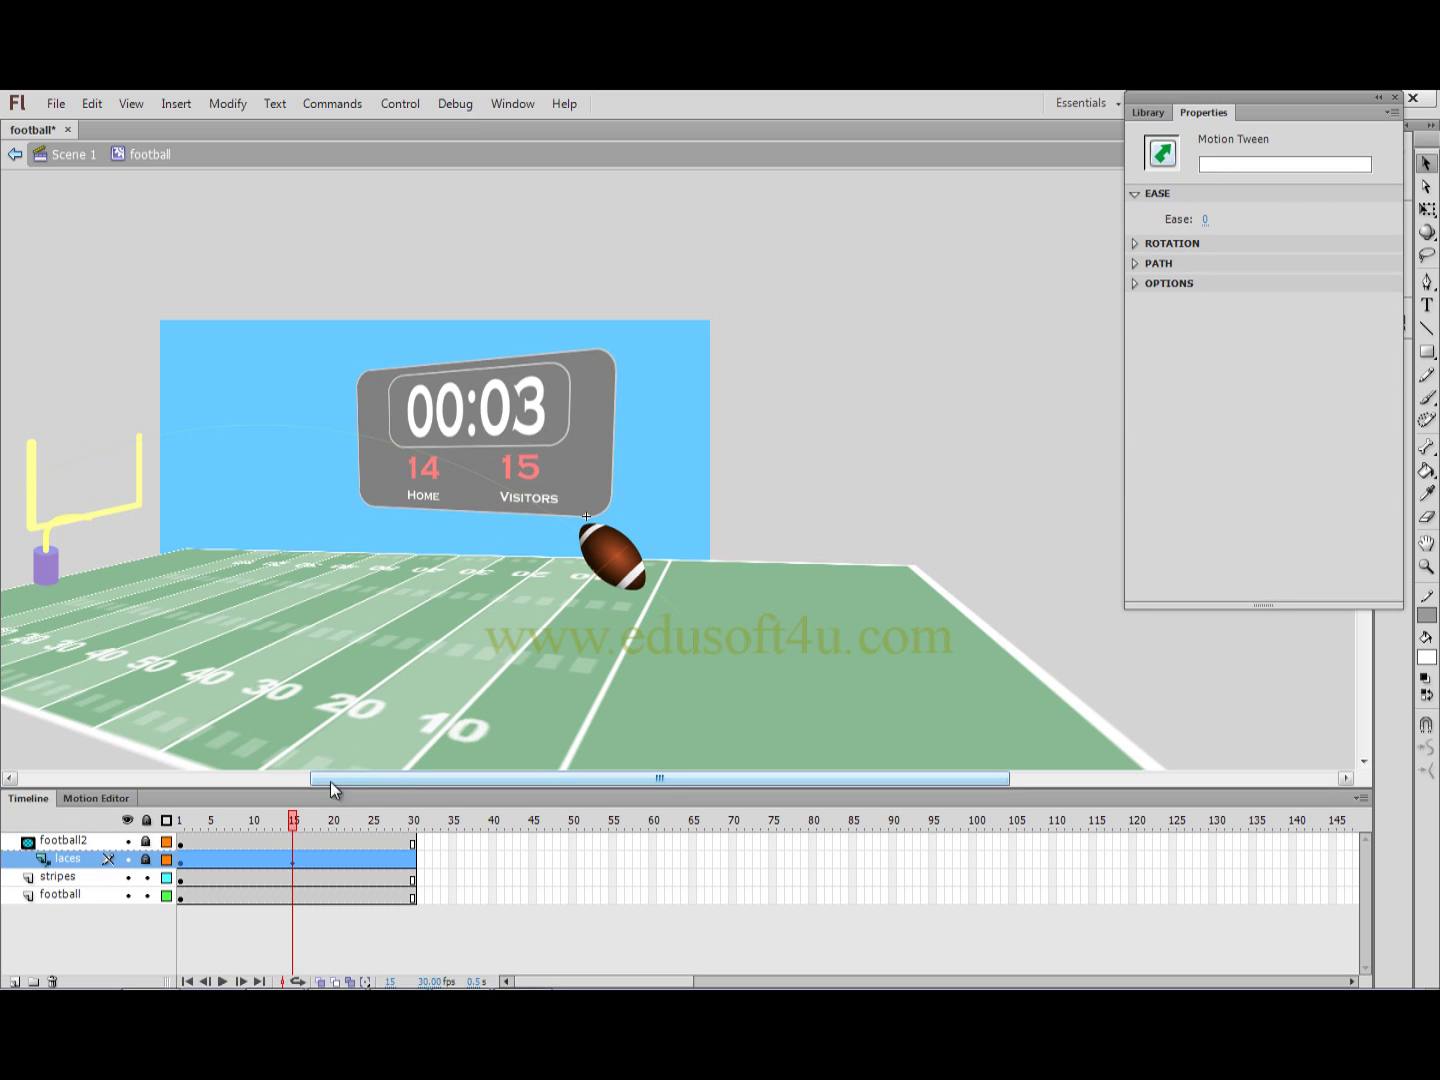
mouse_move(293, 824)
left_mouse_down()
mouse_move(181, 823)
mouse_move(206, 848)
mouse_move(292, 860)
left_mouse_up()
- Check the laces tween around frames 15–19 and exit back to Scene 1's timeline
left_click(292, 860)
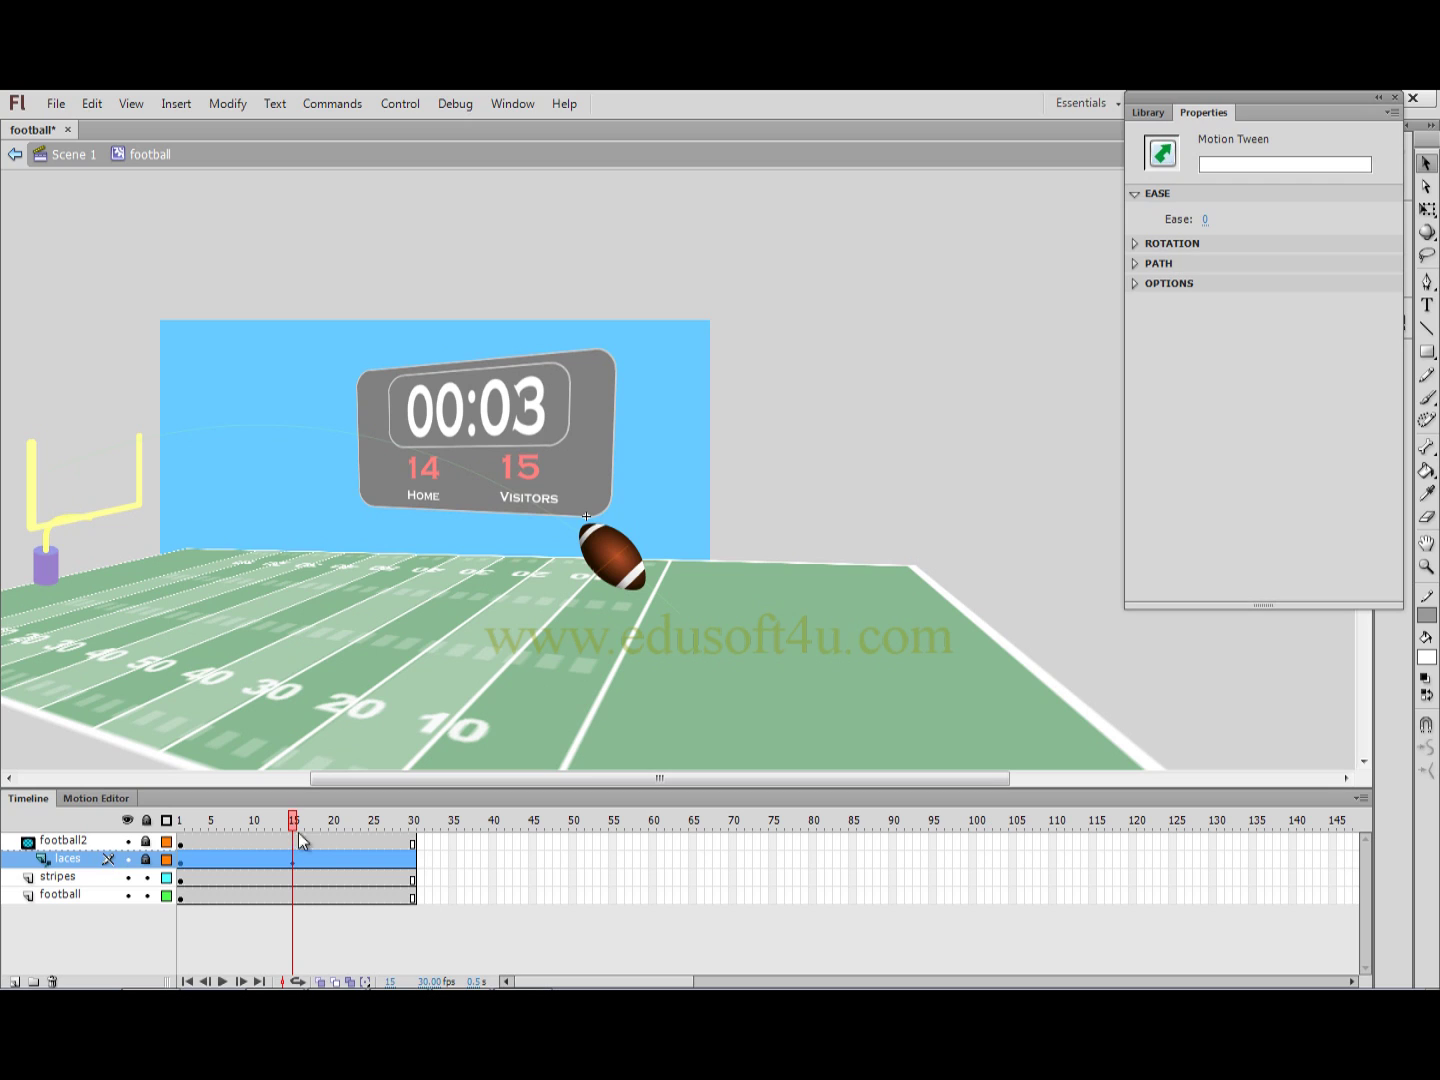
mouse_move(292, 821)
left_mouse_down()
mouse_move(324, 827)
mouse_move(294, 834)
left_mouse_up()
left_click(294, 860)
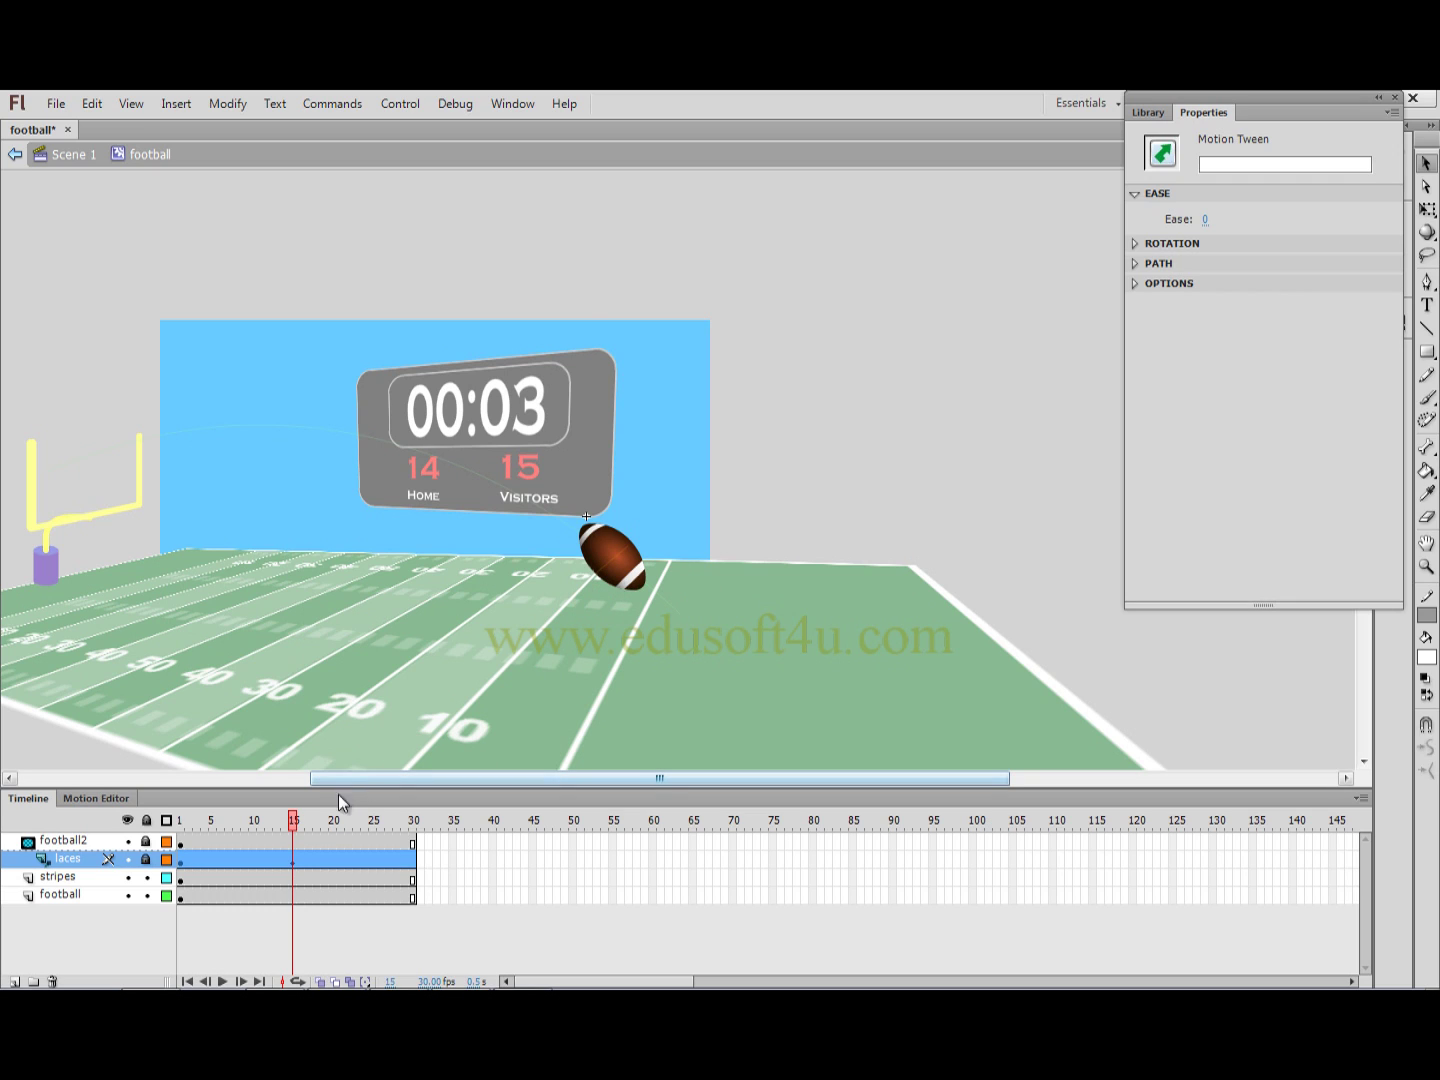
left_click(84, 160)
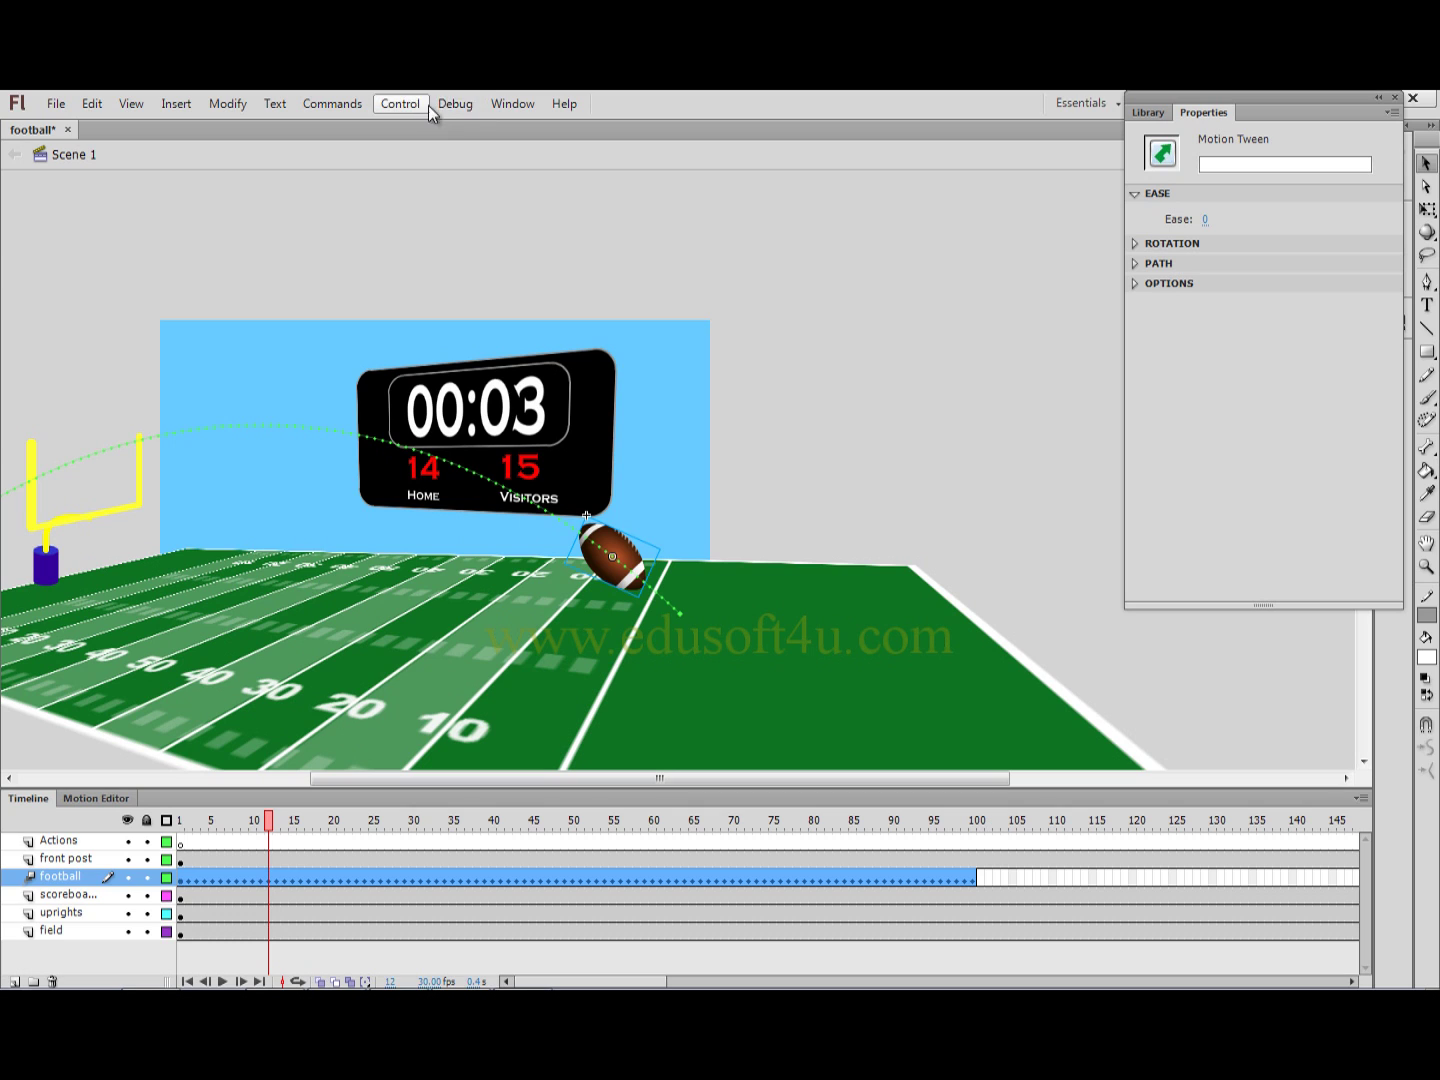
left_click(415, 102)
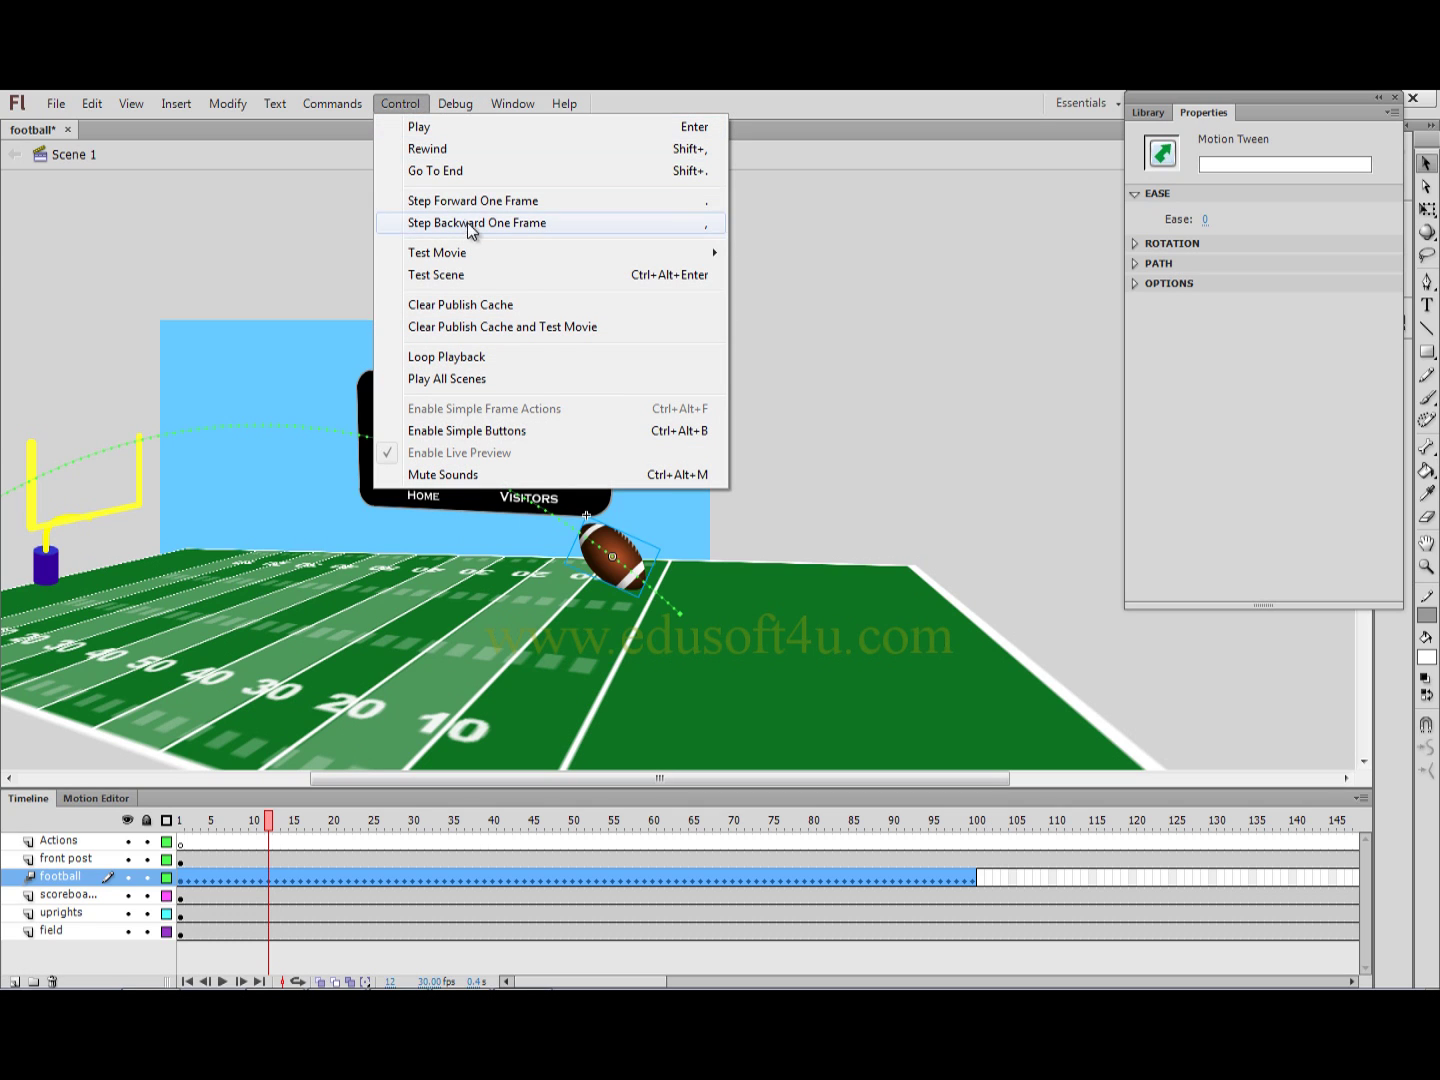
mouse_move(436, 252)
left_click(764, 256)
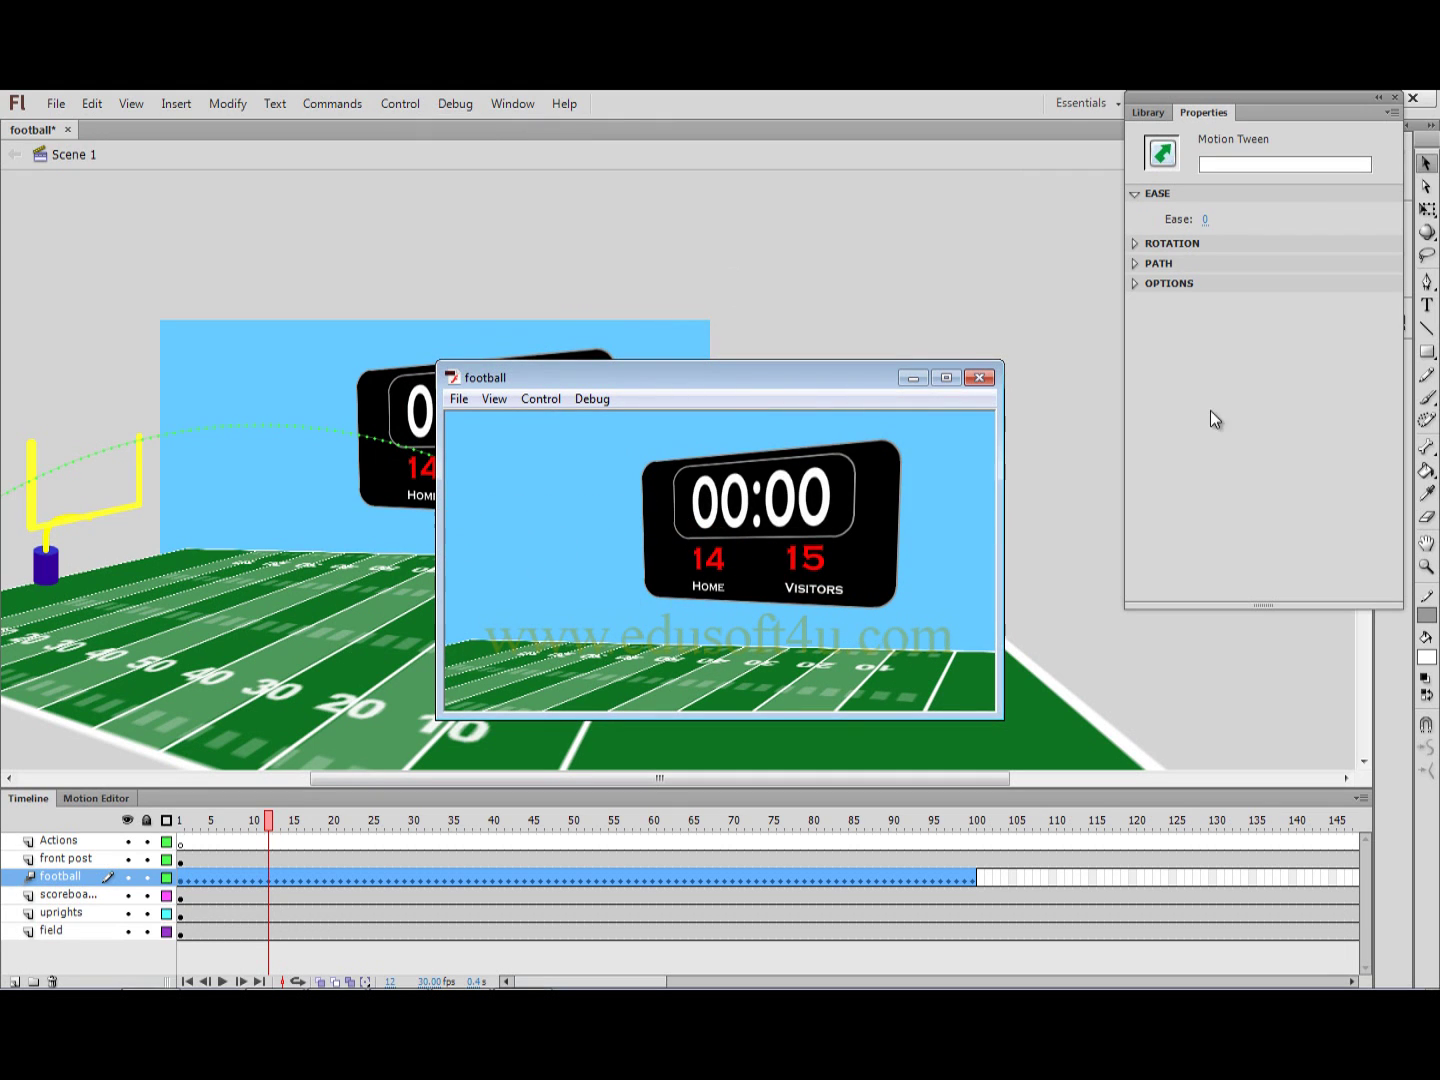
left_click(985, 382)
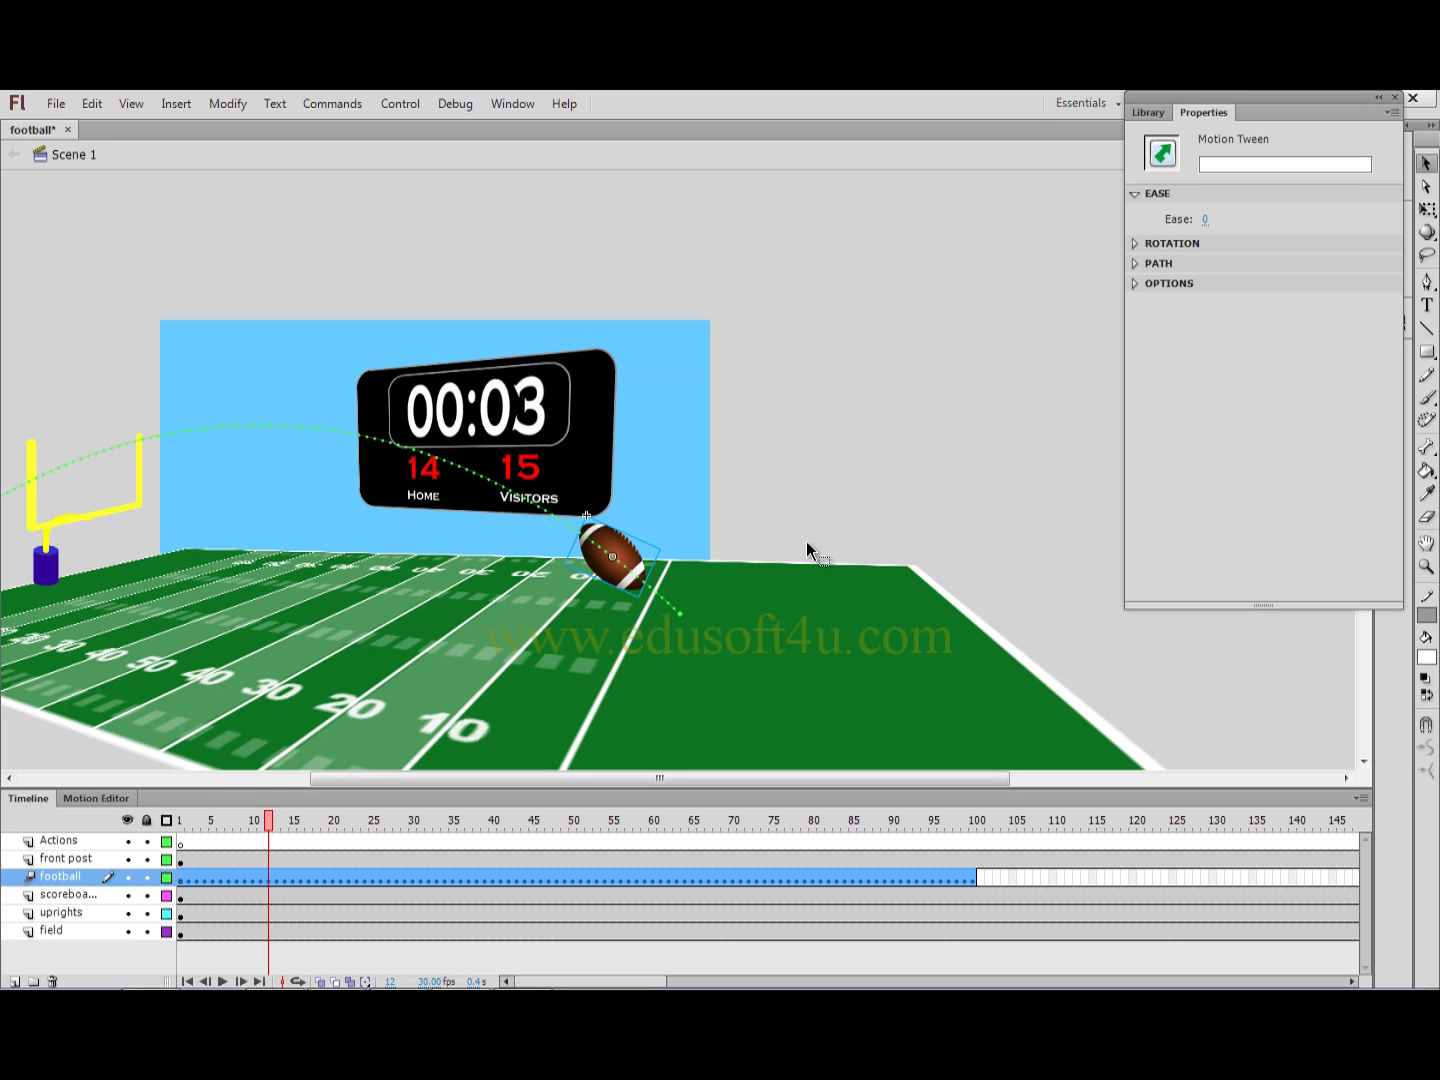